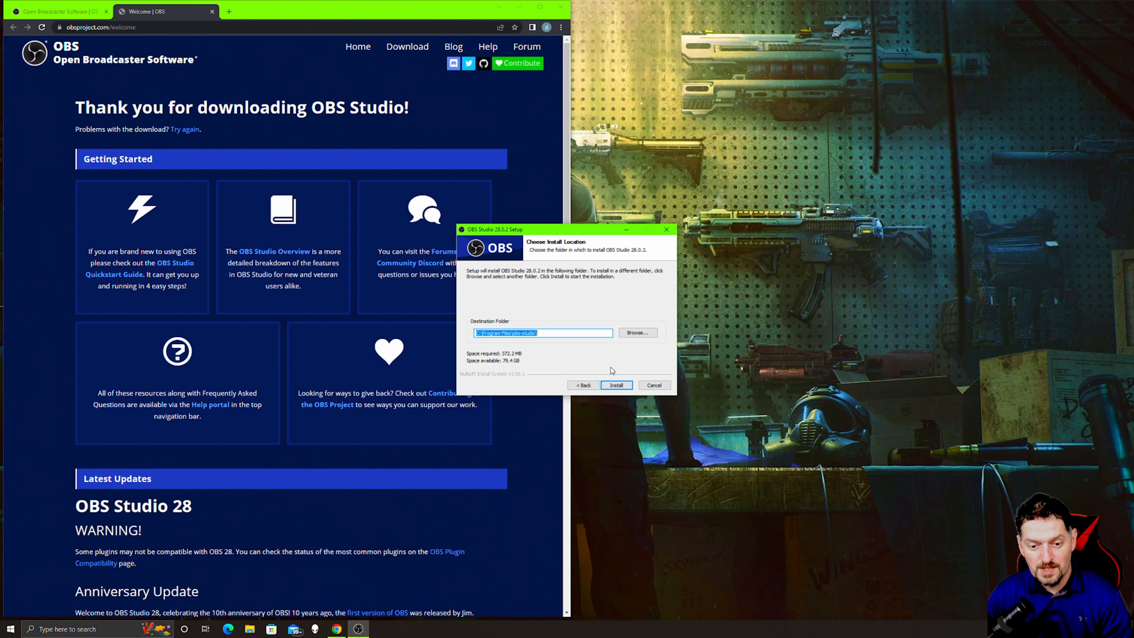
# Install OBS Studio 28.0.2 into the default destination folder and finish the setup with the program launching.
pyautogui.click(620, 387)
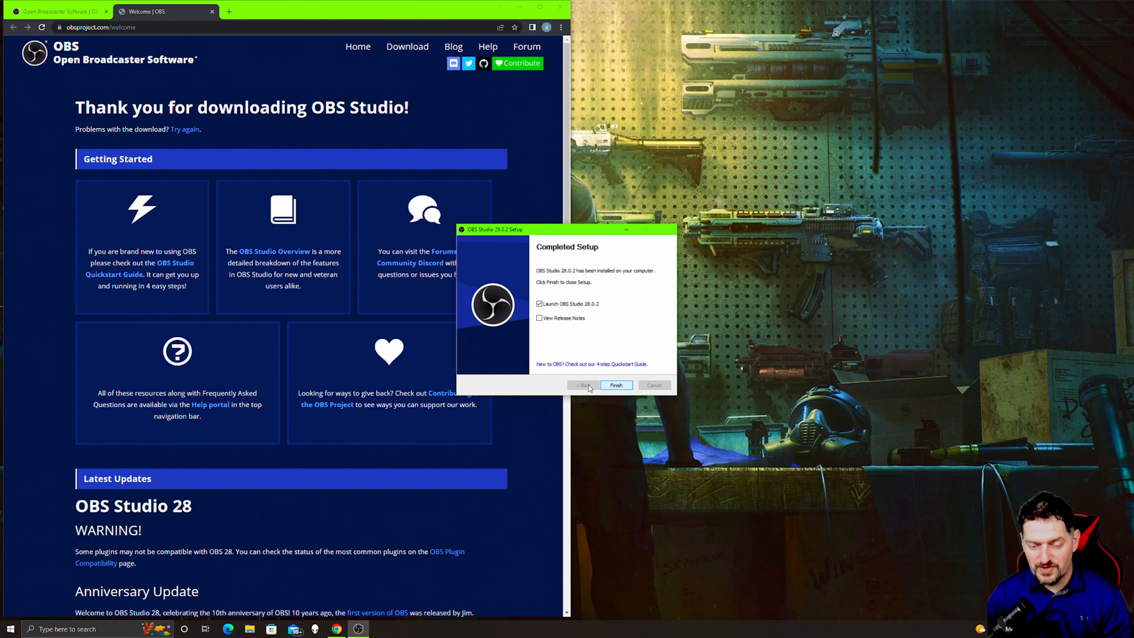
pyautogui.click(623, 386)
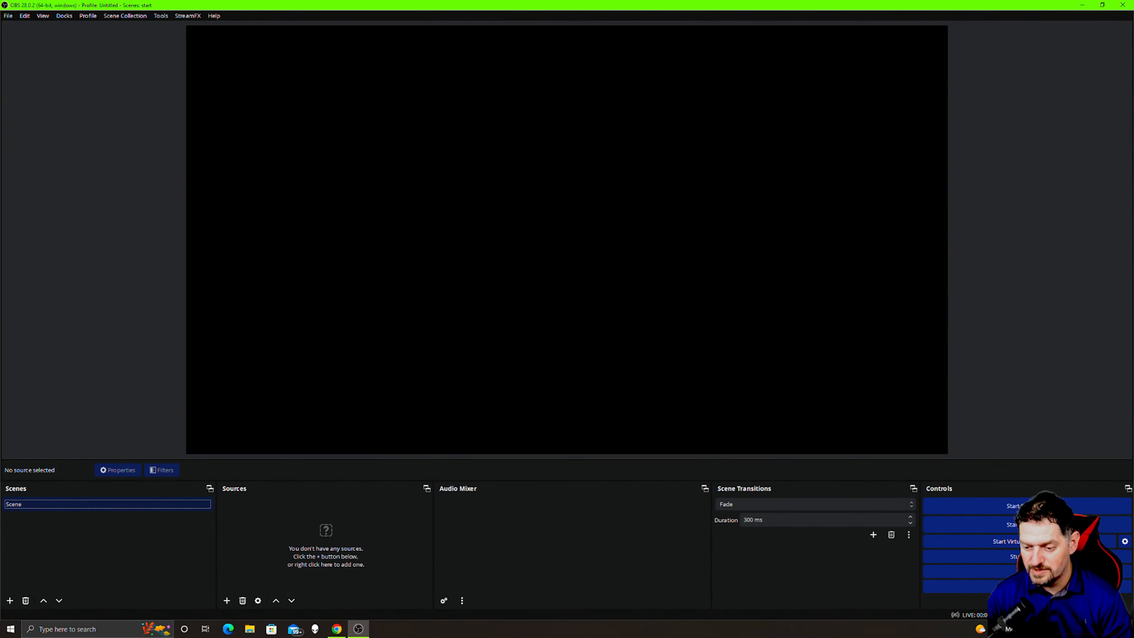
# Open the Windows sound settings and examine the playback devices, checking which are disabled and which is the default.
pyautogui.rightClick(1074, 629)
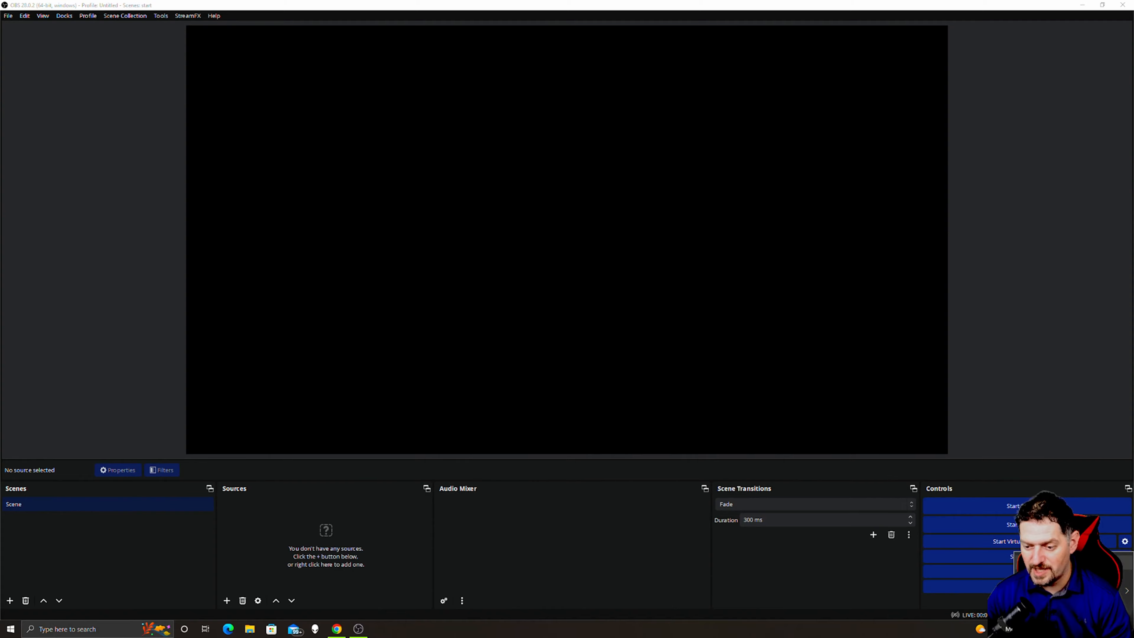
pyautogui.click(1071, 562)
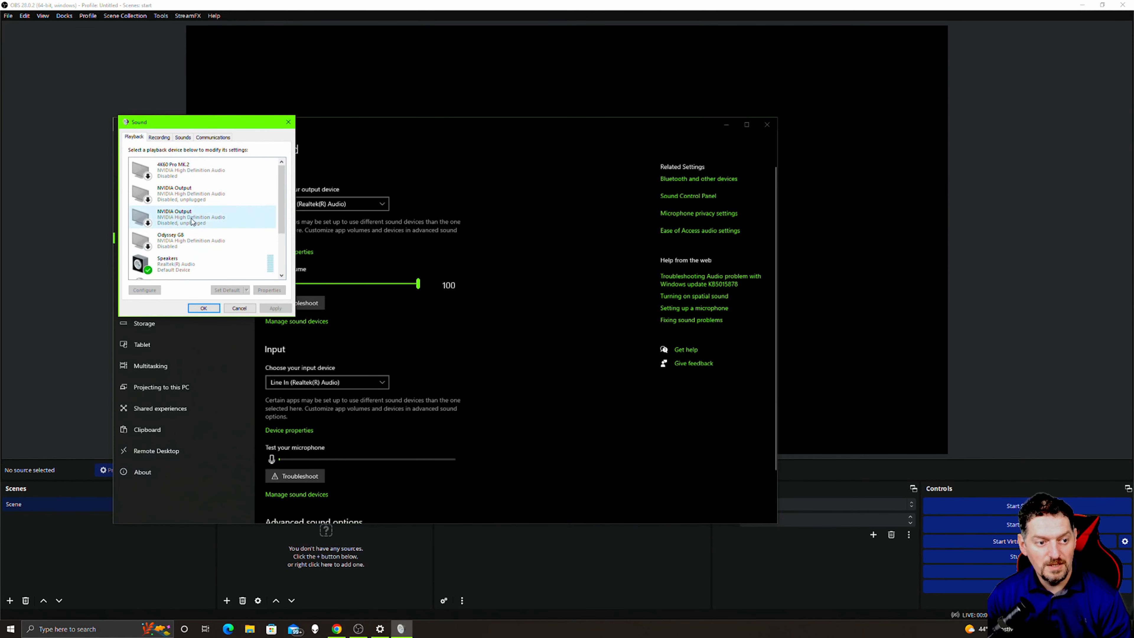
pyautogui.scroll(-1, 187, 263)
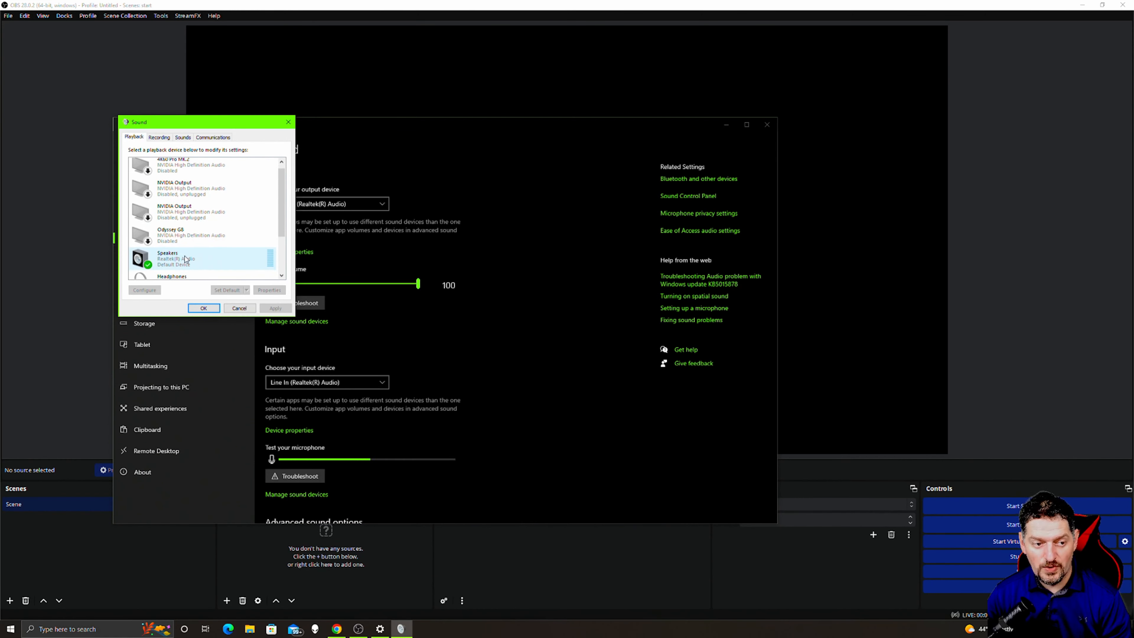
pyautogui.rightClick(185, 259)
pyautogui.rightClick(184, 236)
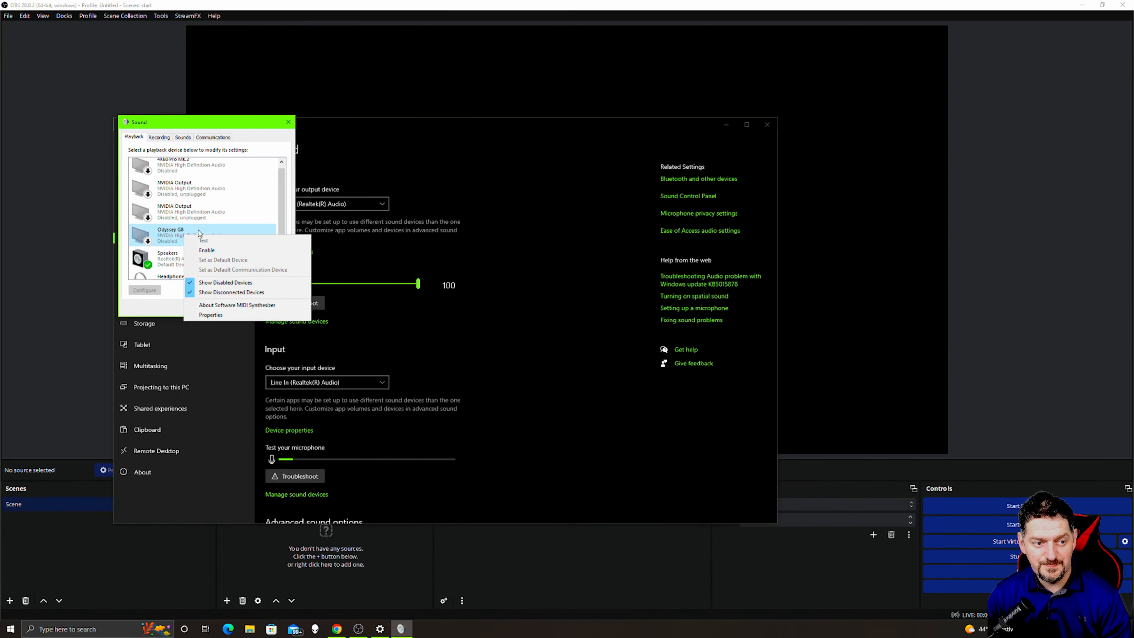
pyautogui.click(164, 261)
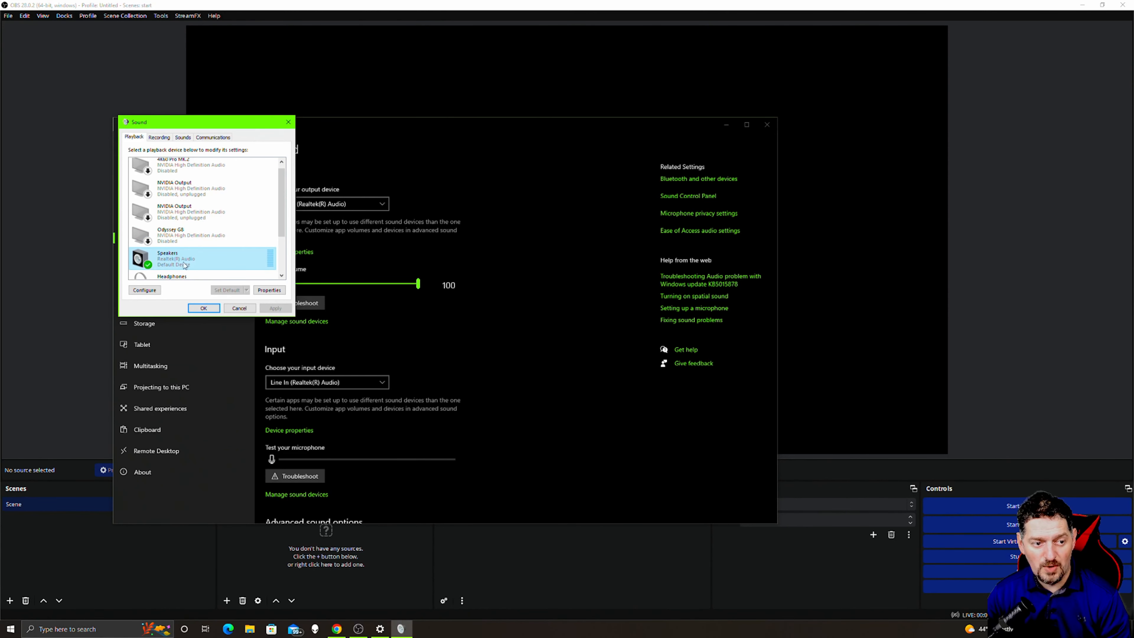
pyautogui.scroll(-3, 179, 263)
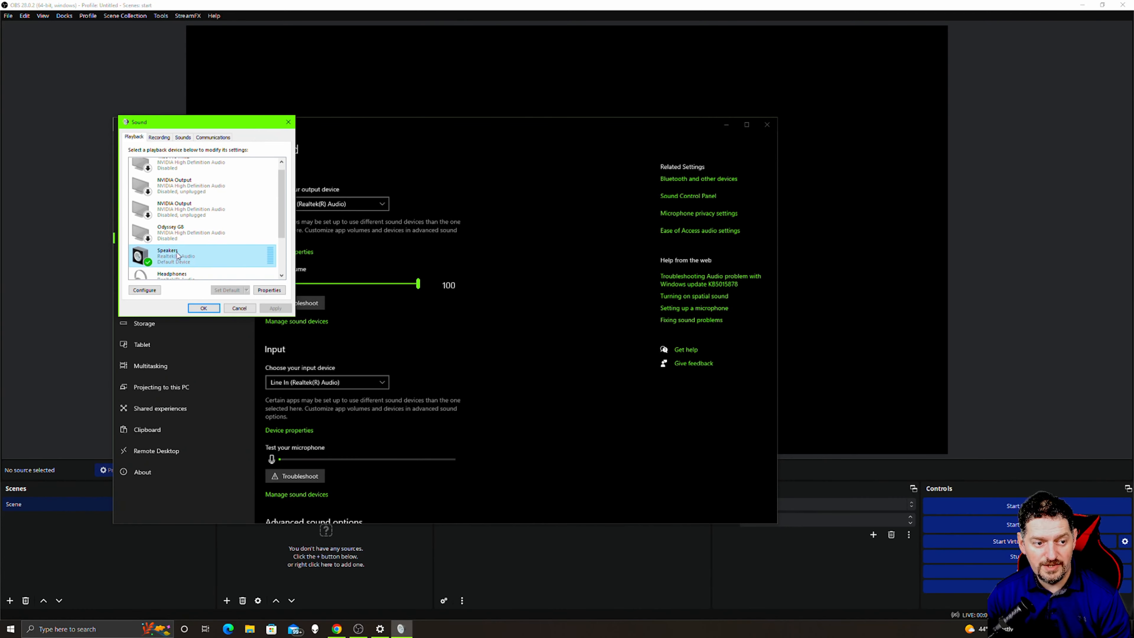
pyautogui.scroll(2, 165, 245)
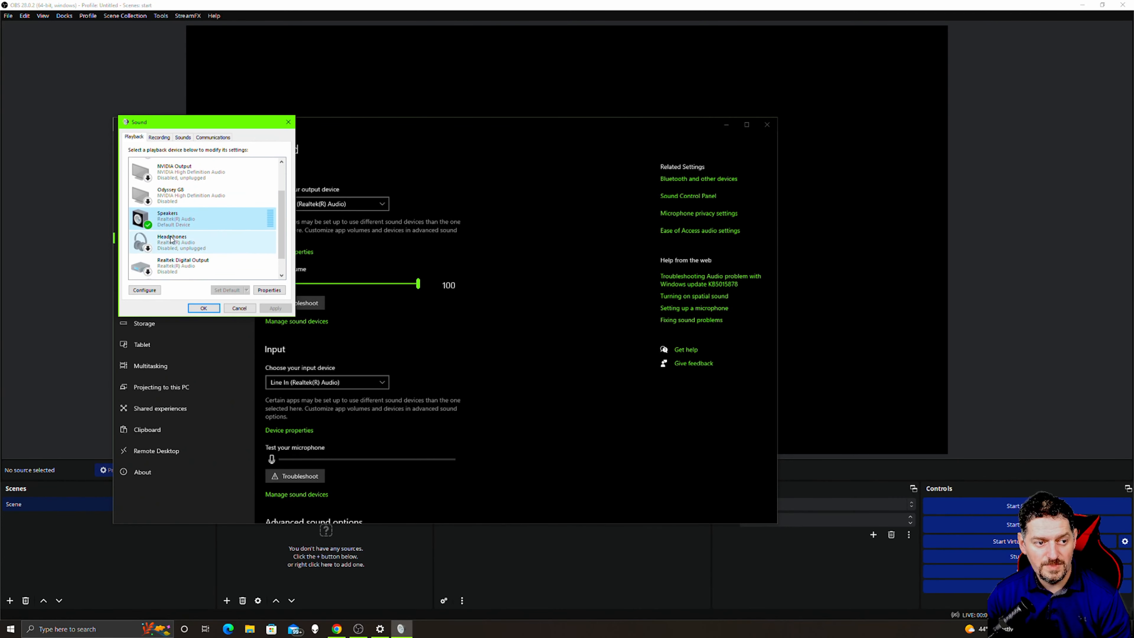
# Examine the recording devices and the options for Line In, and close the Windows sound settings.
pyautogui.click(164, 137)
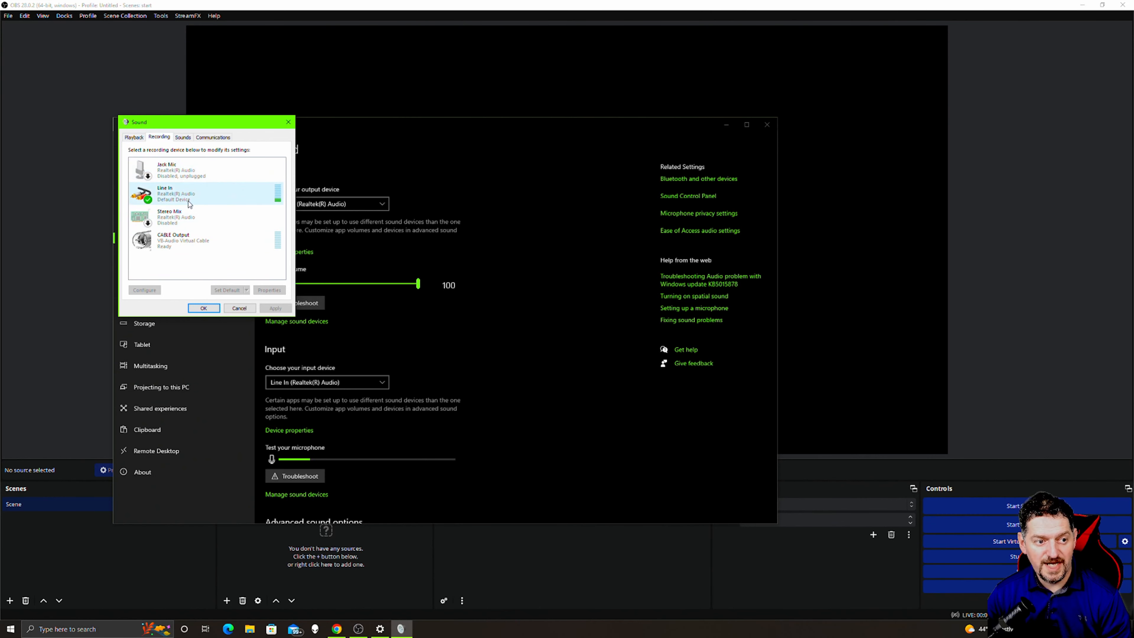
pyautogui.rightClick(176, 193)
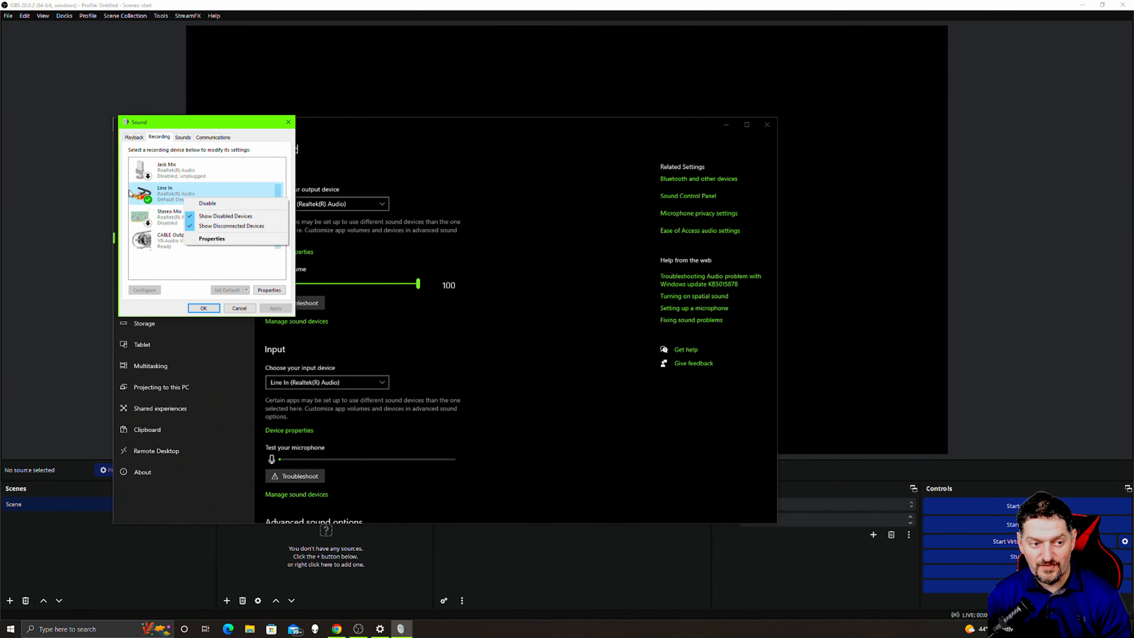
pyautogui.click(192, 307)
pyautogui.click(193, 306)
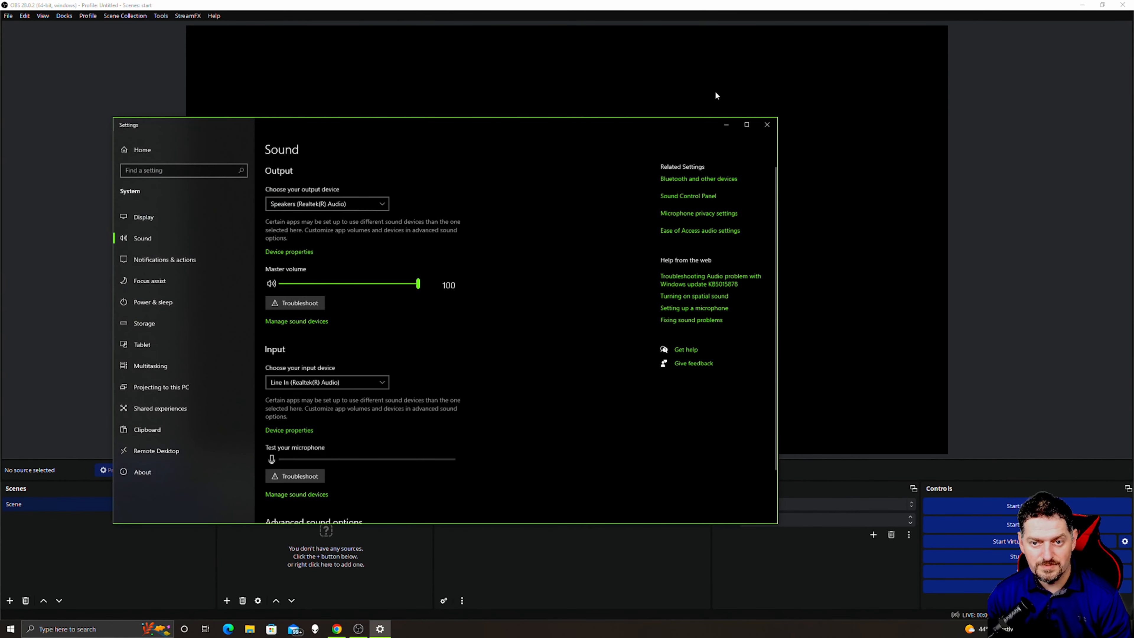
pyautogui.click(766, 125)
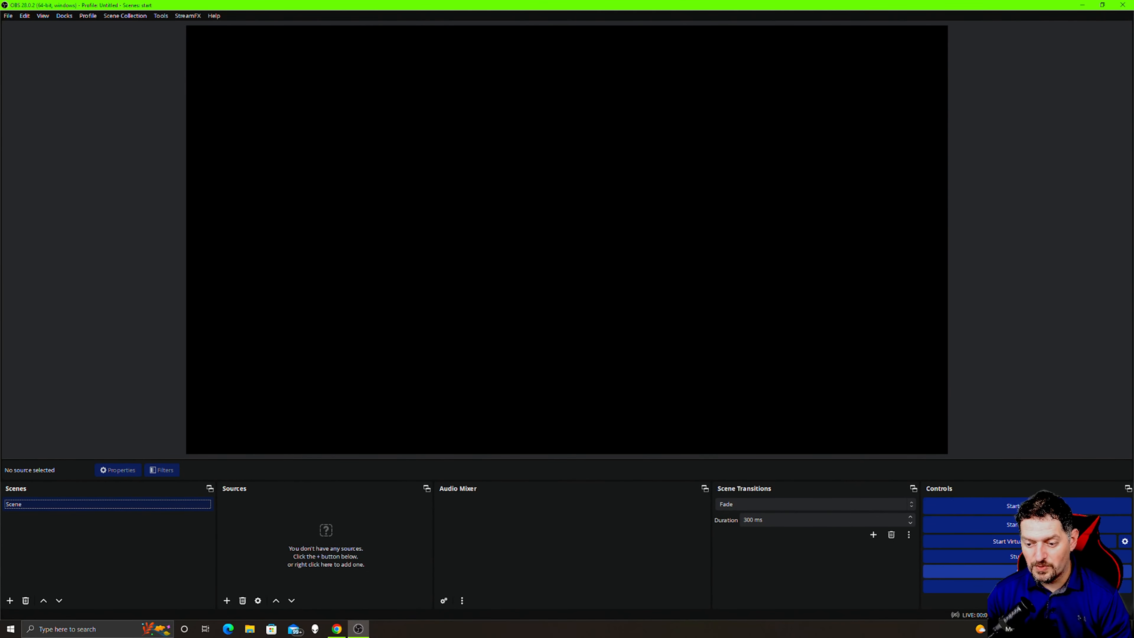
pyautogui.click(990, 574)
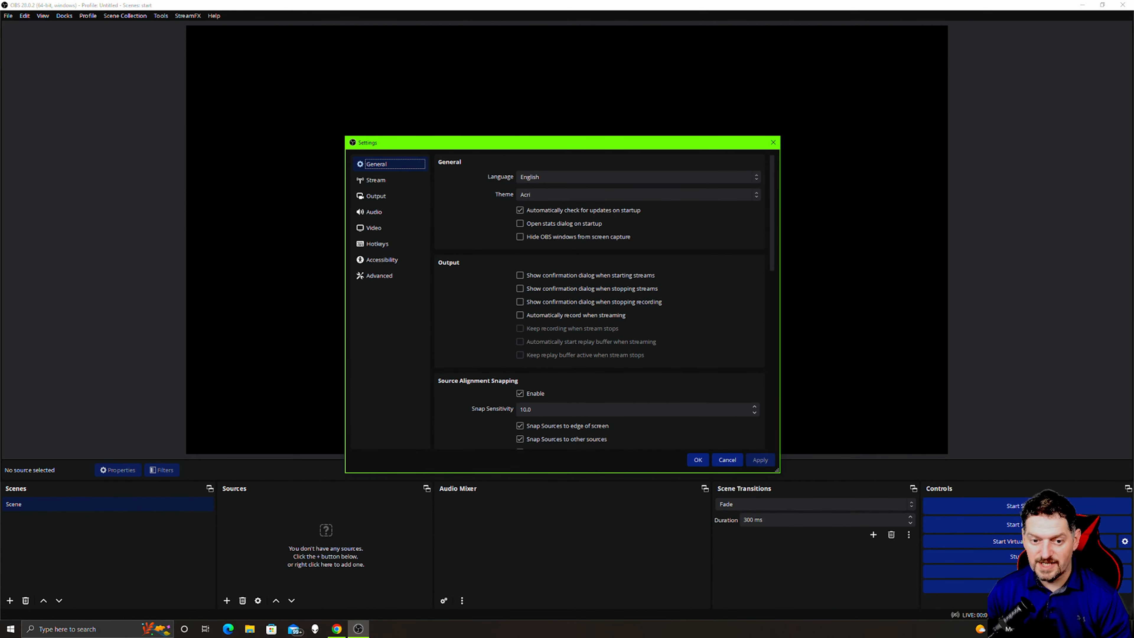
pyautogui.click(5, 17)
pyautogui.click(698, 460)
# Open the OBS settings, look over the general options and set the streaming service to Twitch.
pyautogui.click(7, 16)
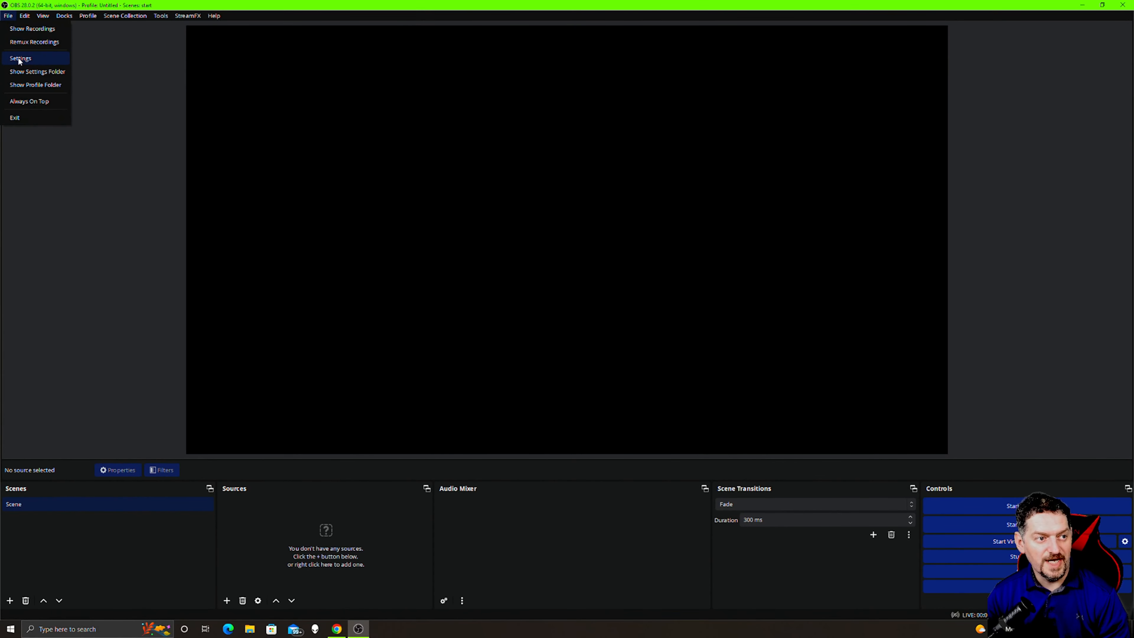
pyautogui.click(36, 60)
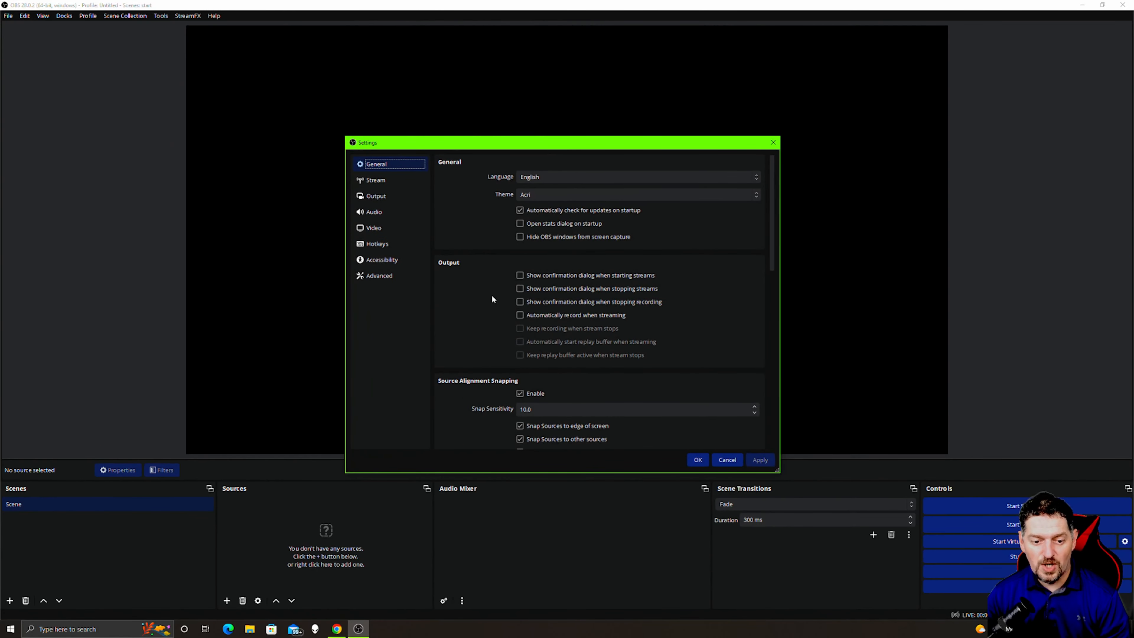
pyautogui.scroll(-3, 492, 297)
pyautogui.scroll(3, 487, 300)
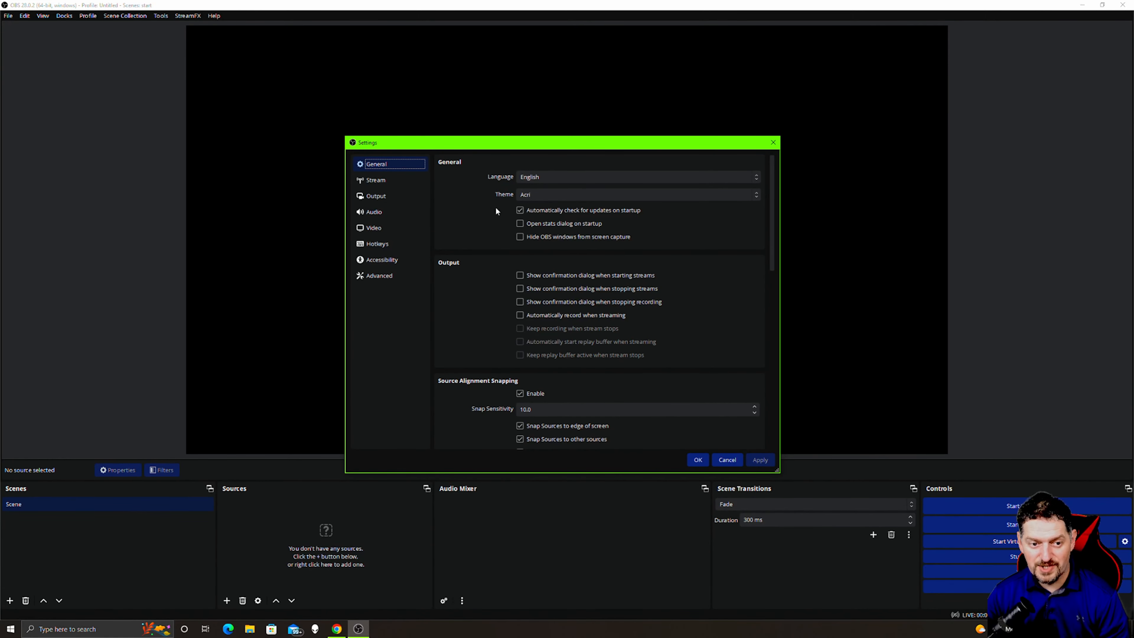
pyautogui.click(385, 179)
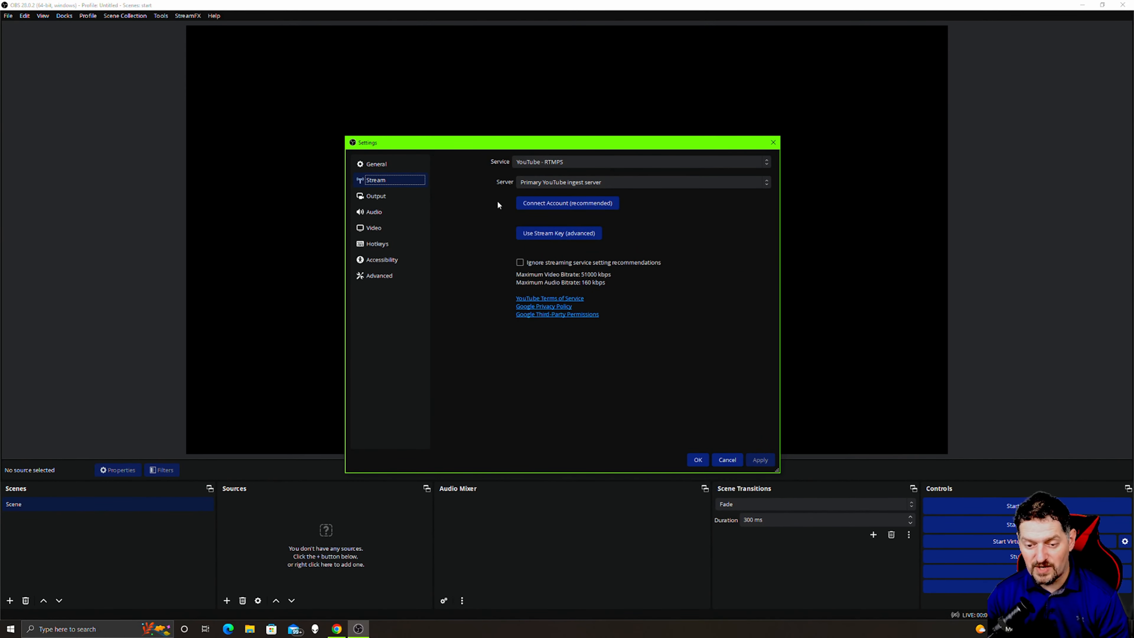
pyautogui.click(540, 162)
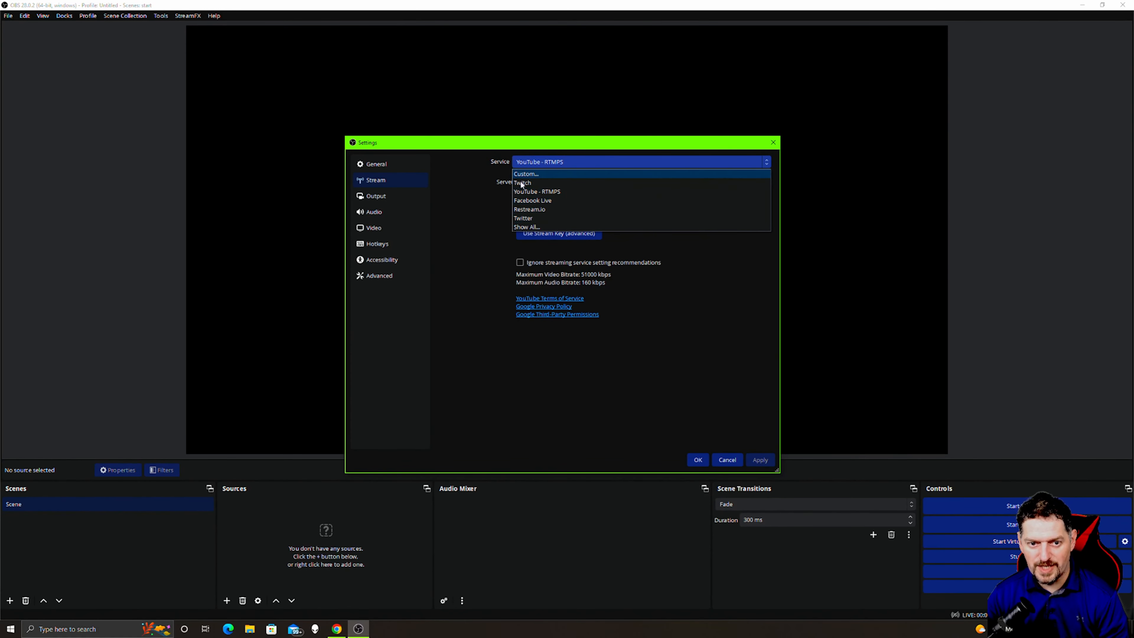
pyautogui.click(482, 222)
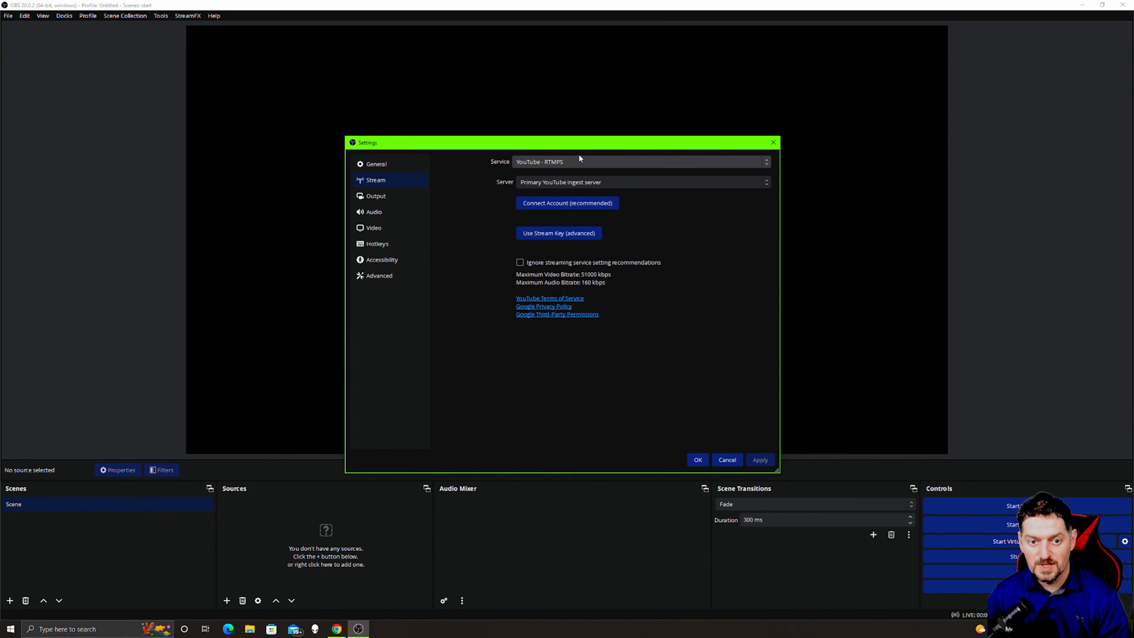
pyautogui.click(546, 162)
pyautogui.click(535, 182)
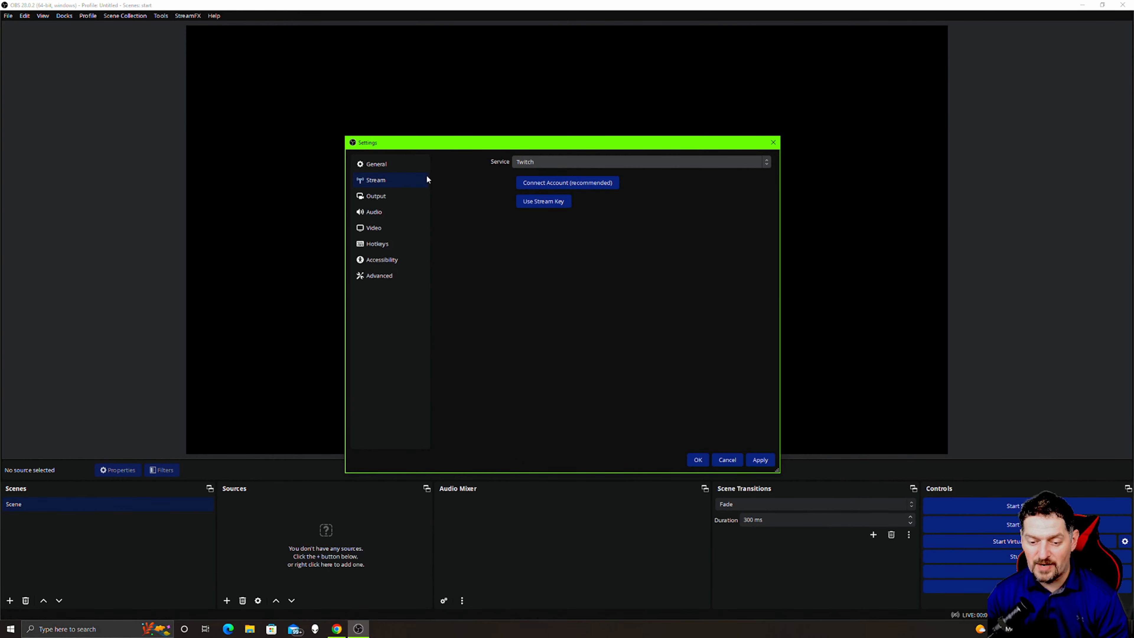
# Switch the output mode to Simple in the output settings.
pyautogui.click(374, 195)
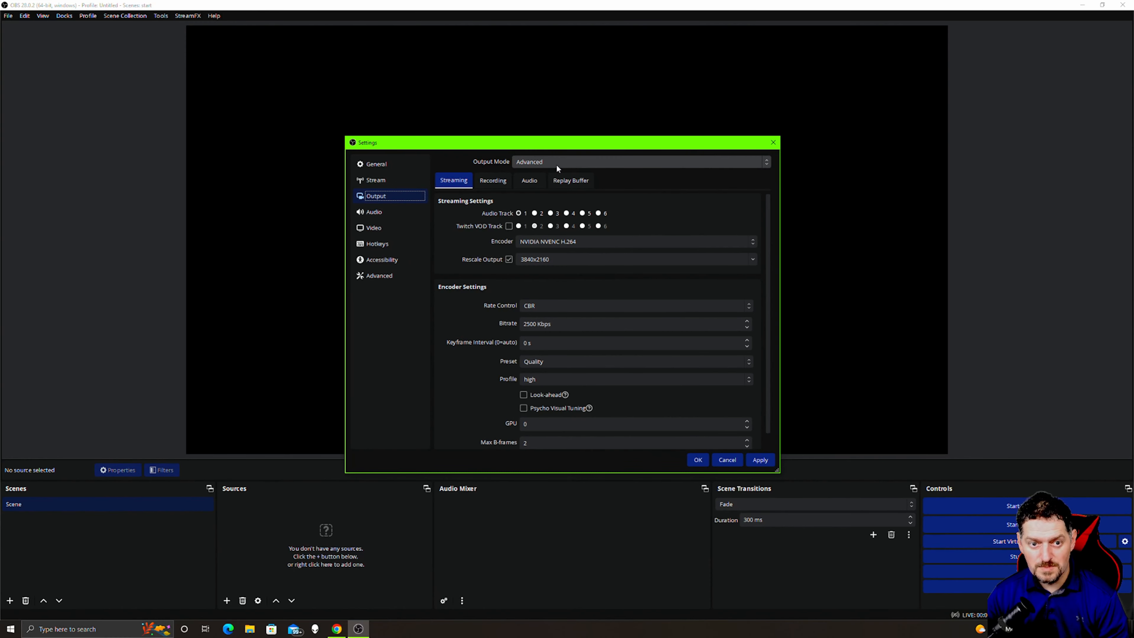
pyautogui.click(535, 162)
pyautogui.click(536, 174)
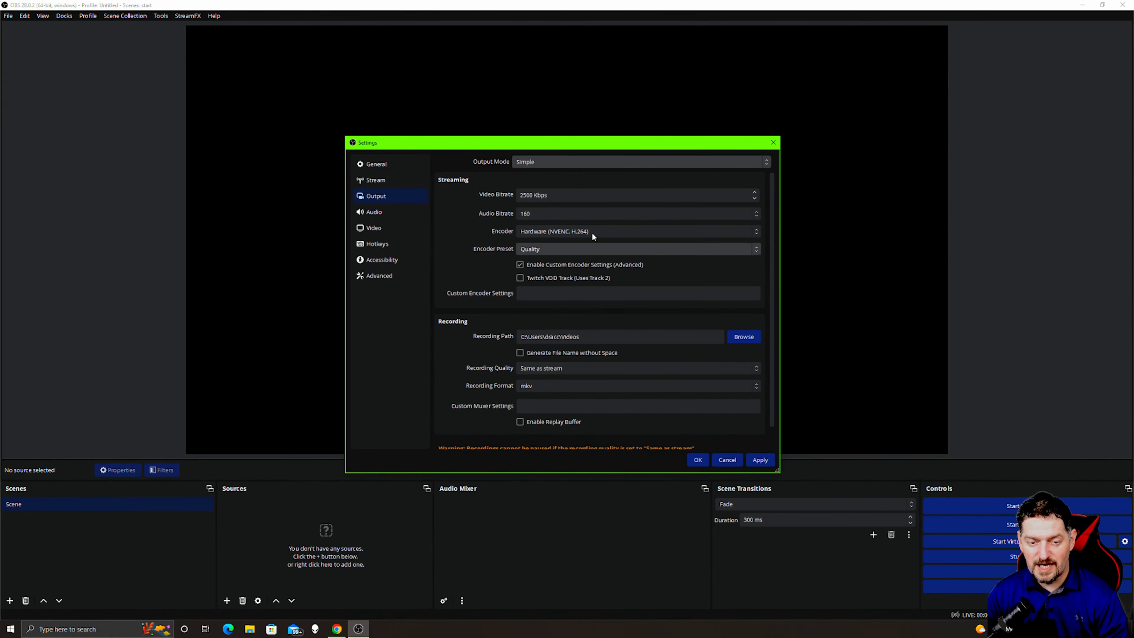
# Switch the output mode to Advanced to review its streaming and encoder options, and return it to Simple.
pyautogui.click(554, 161)
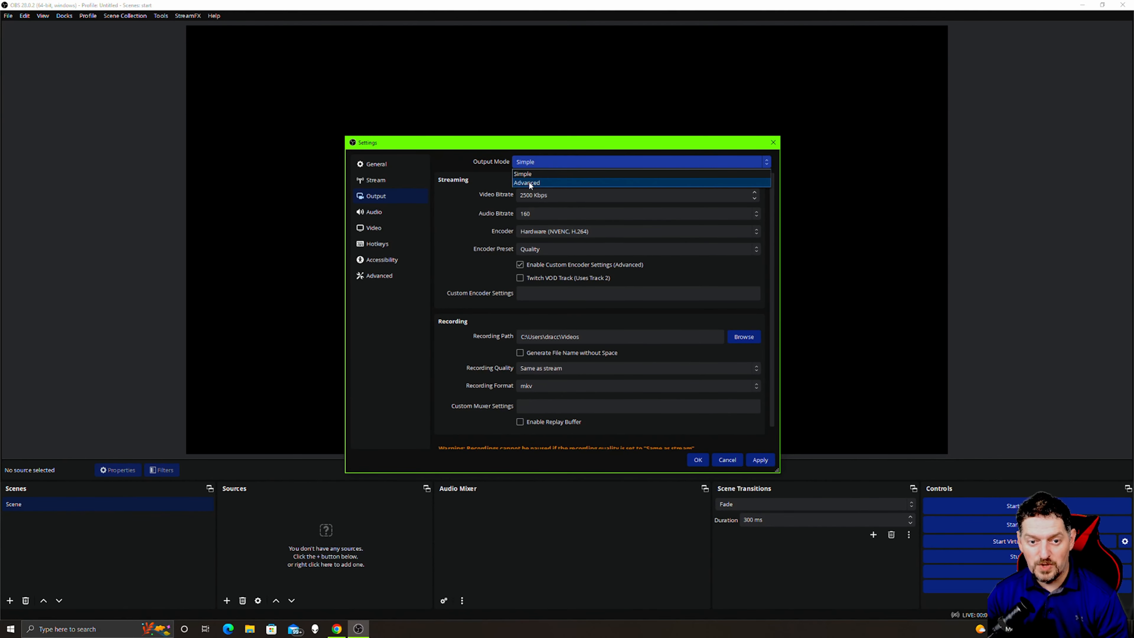
pyautogui.click(529, 183)
pyautogui.scroll(-1, 530, 272)
pyautogui.scroll(1, 531, 272)
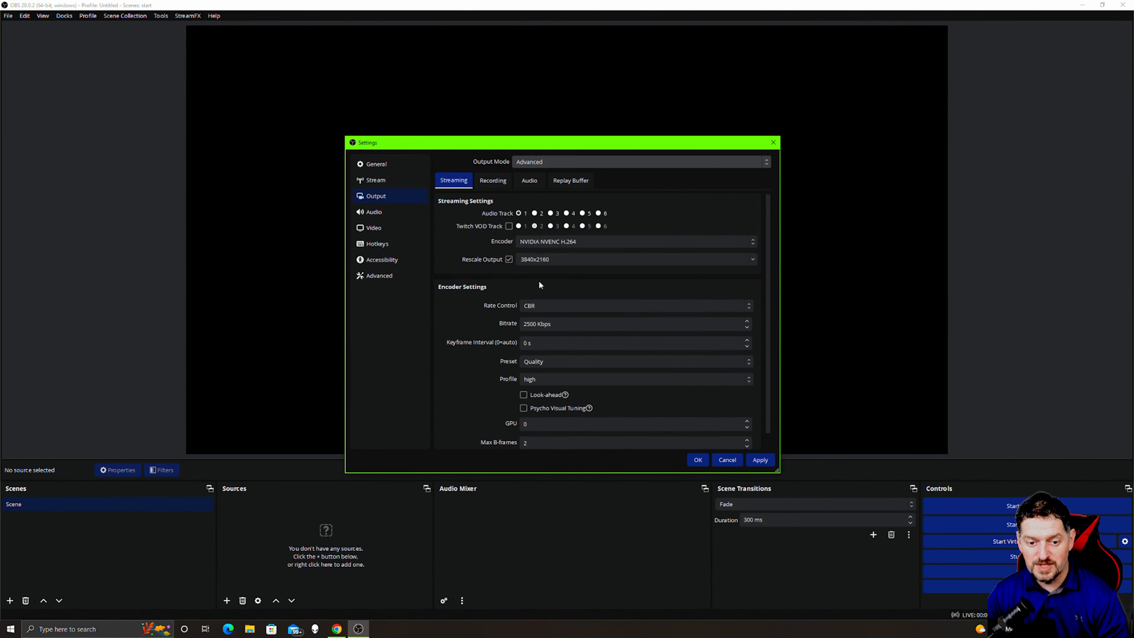
pyautogui.scroll(-1, 545, 288)
pyautogui.scroll(1, 557, 294)
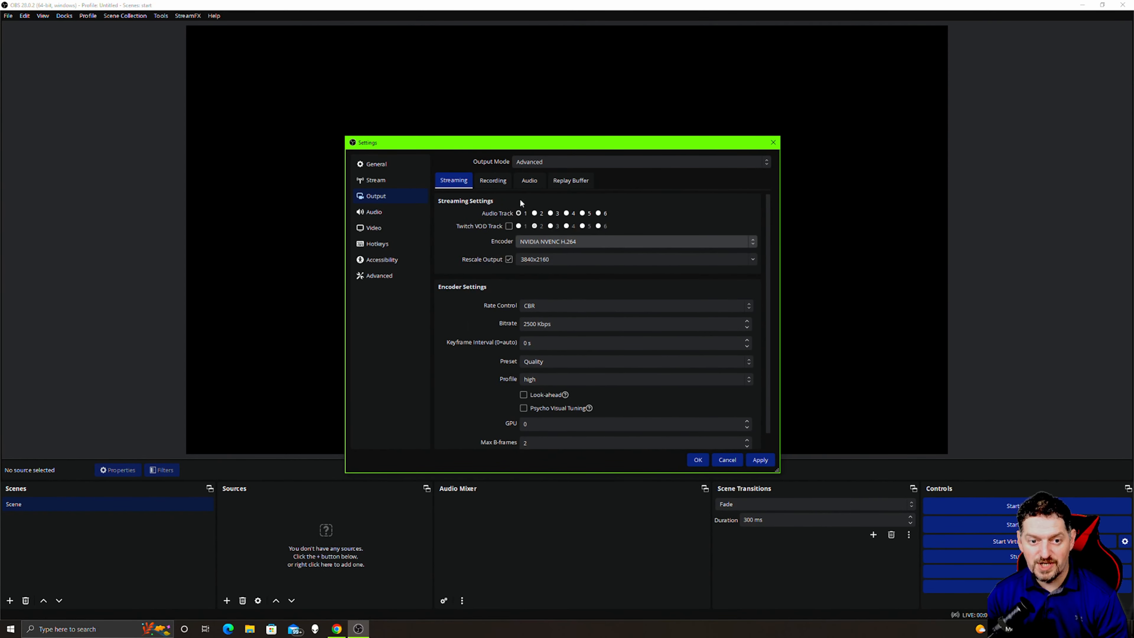
pyautogui.click(560, 160)
pyautogui.click(528, 174)
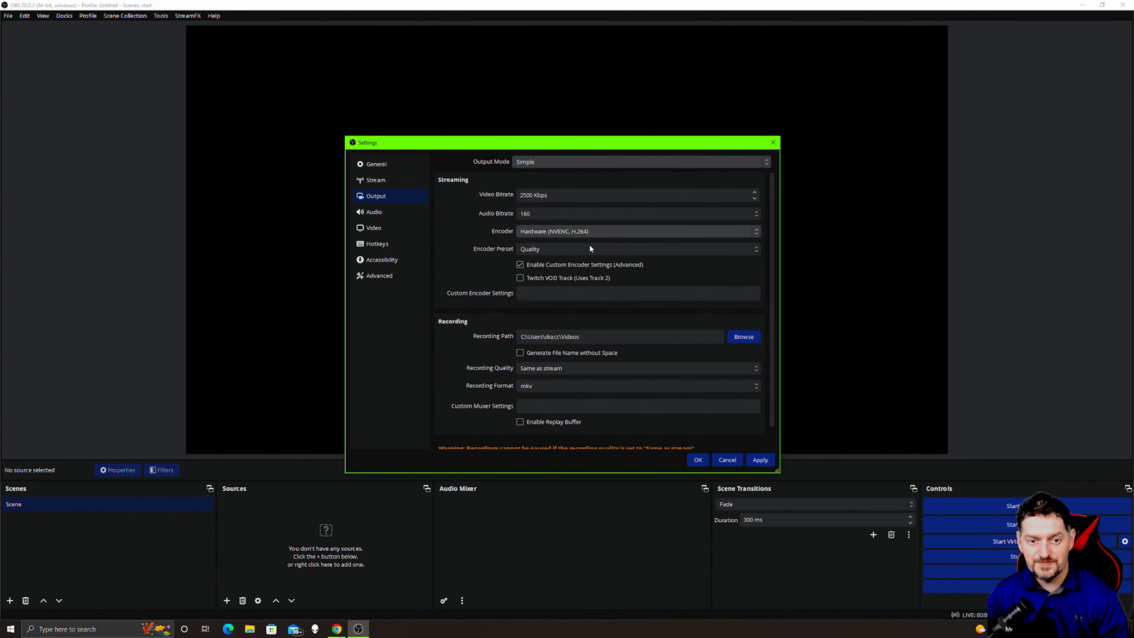
# Set the streaming video bitrate to 5000 Kbps and choose the Hardware (NVENC, H.264) encoder.
pyautogui.doubleClick(534, 195)
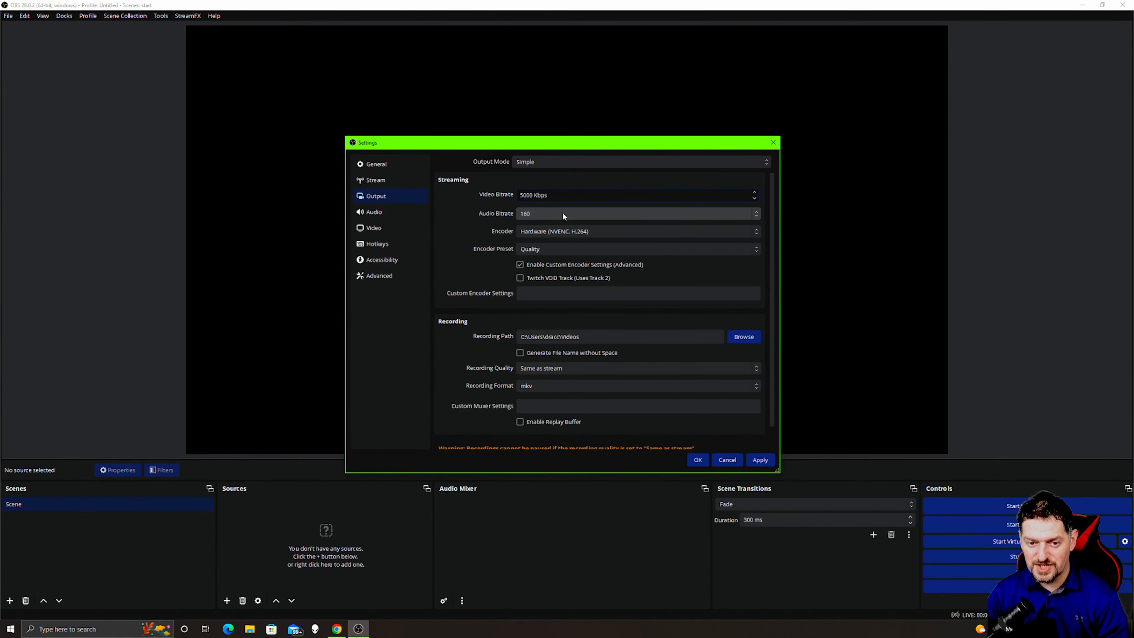
pyautogui.click(539, 231)
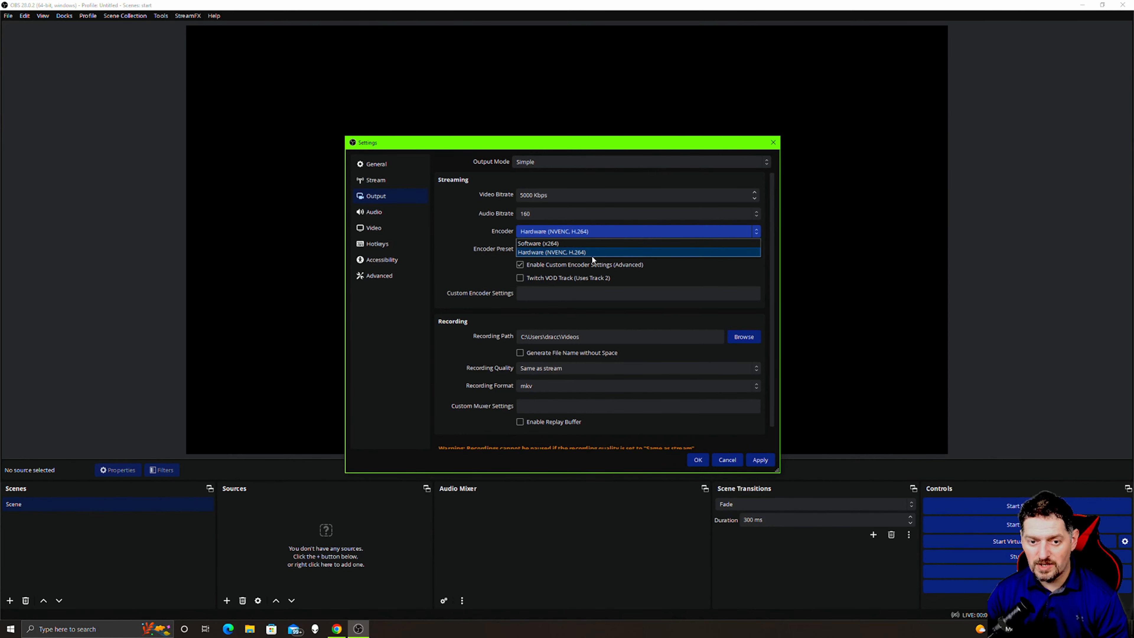
pyautogui.click(577, 252)
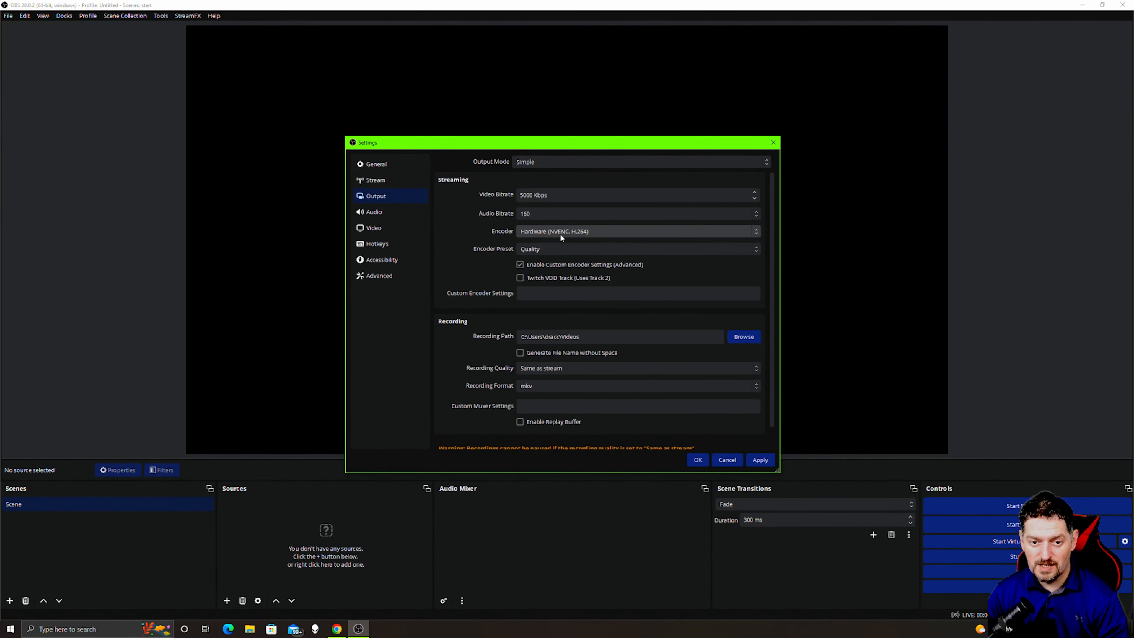
# Review the encoder presets, choose Quality, and enable the Twitch VOD Track (Uses Track 2) option.
pyautogui.click(539, 250)
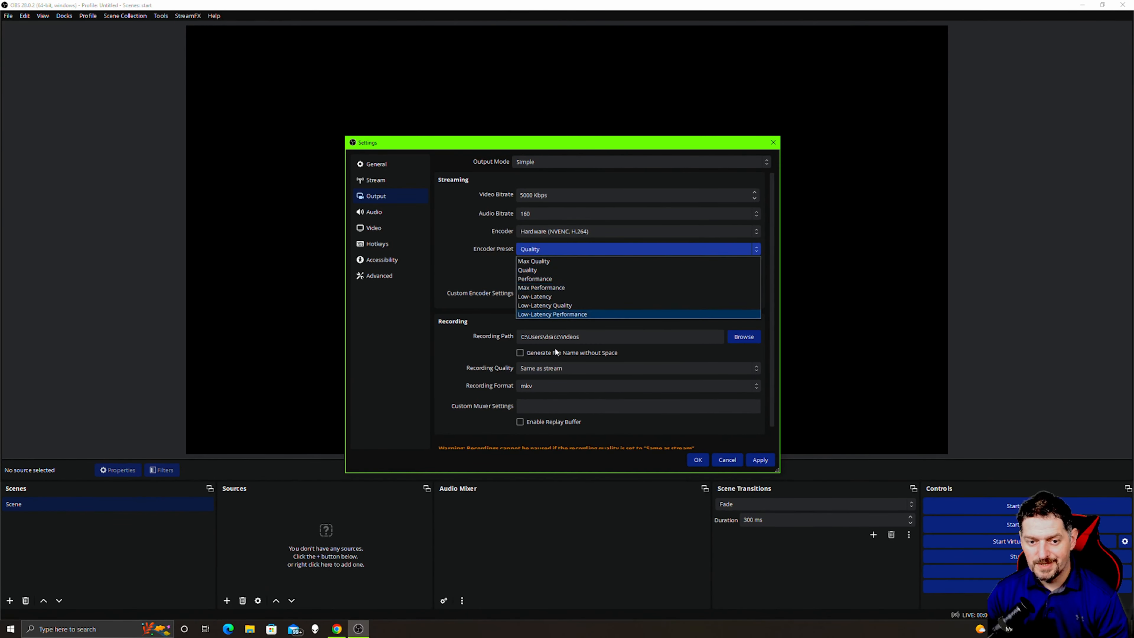
pyautogui.click(541, 270)
pyautogui.click(535, 250)
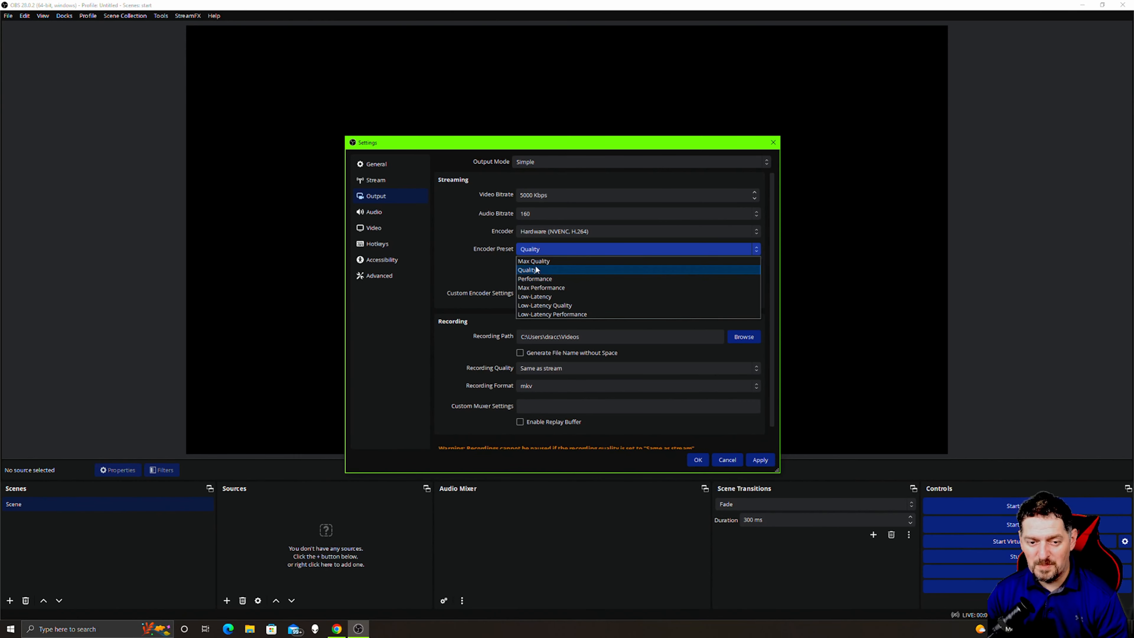
pyautogui.click(481, 265)
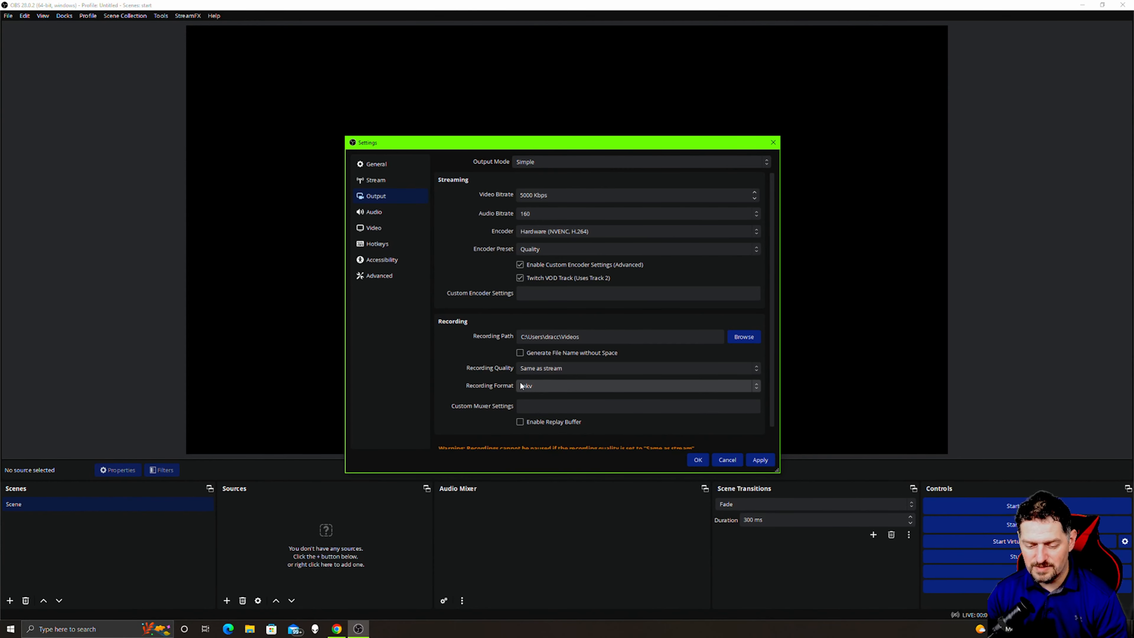
# Review the available recording formats and keep mkv selected.
pyautogui.click(552, 384)
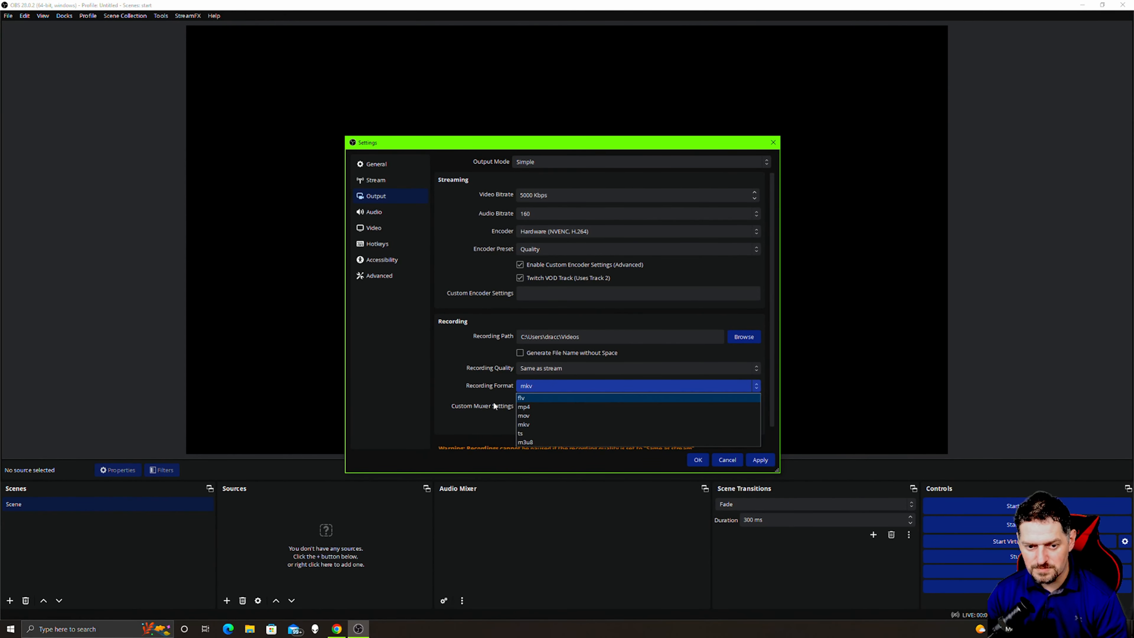
pyautogui.click(522, 391)
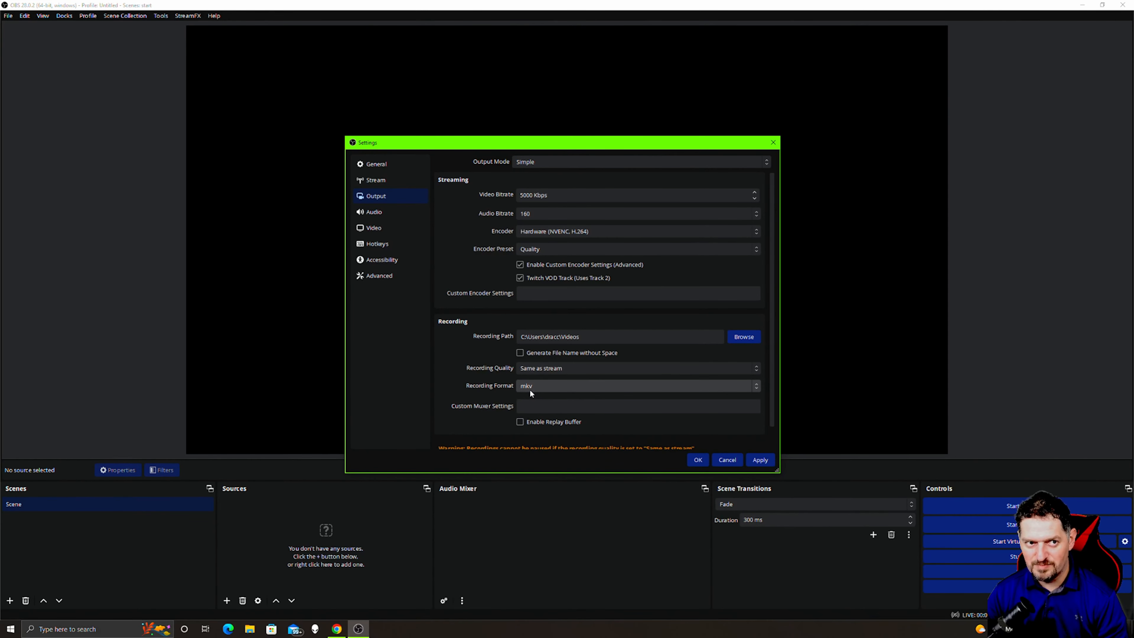
# Review the remaining recording options, the global audio devices, and the meter and advanced audio settings.
pyautogui.scroll(-2, 483, 378)
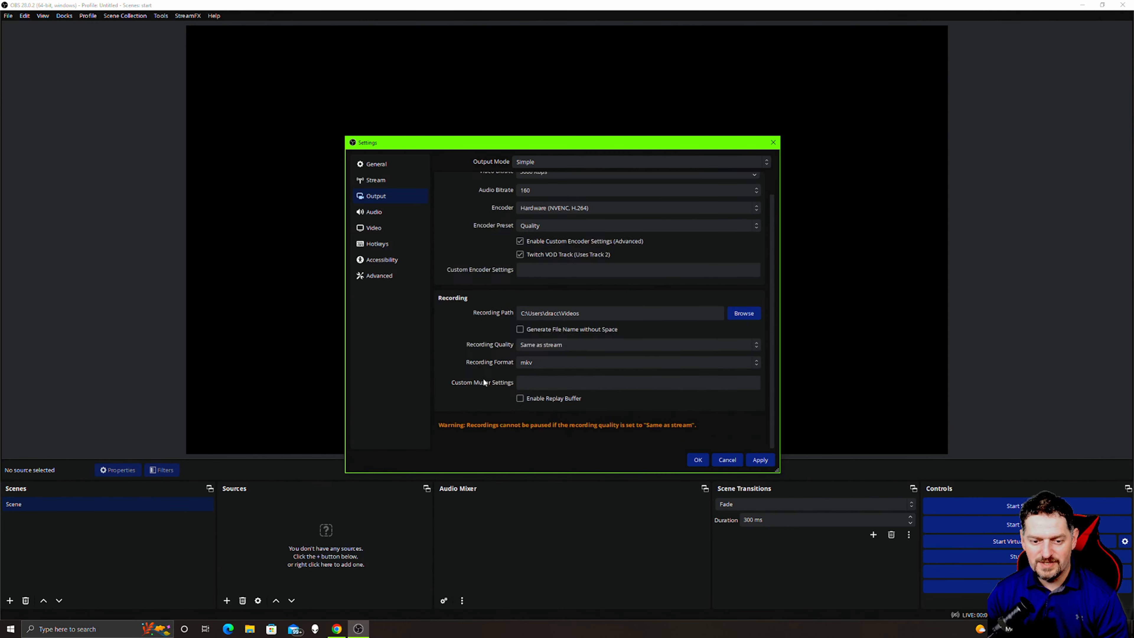
pyautogui.scroll(2, 477, 380)
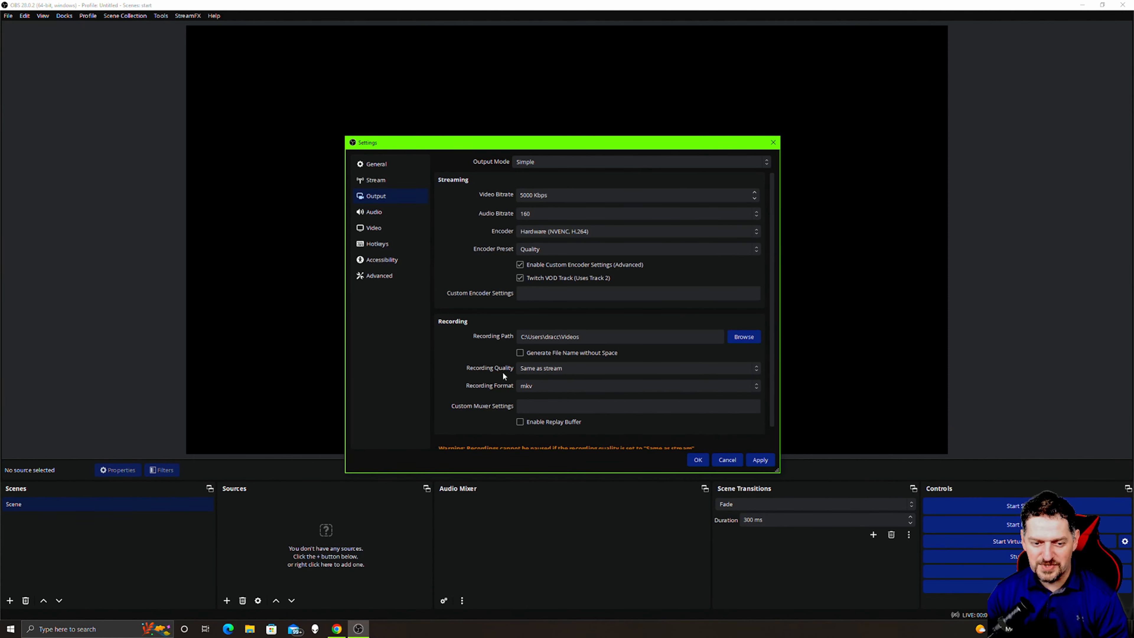
pyautogui.scroll(-1, 502, 371)
pyautogui.scroll(1, 491, 364)
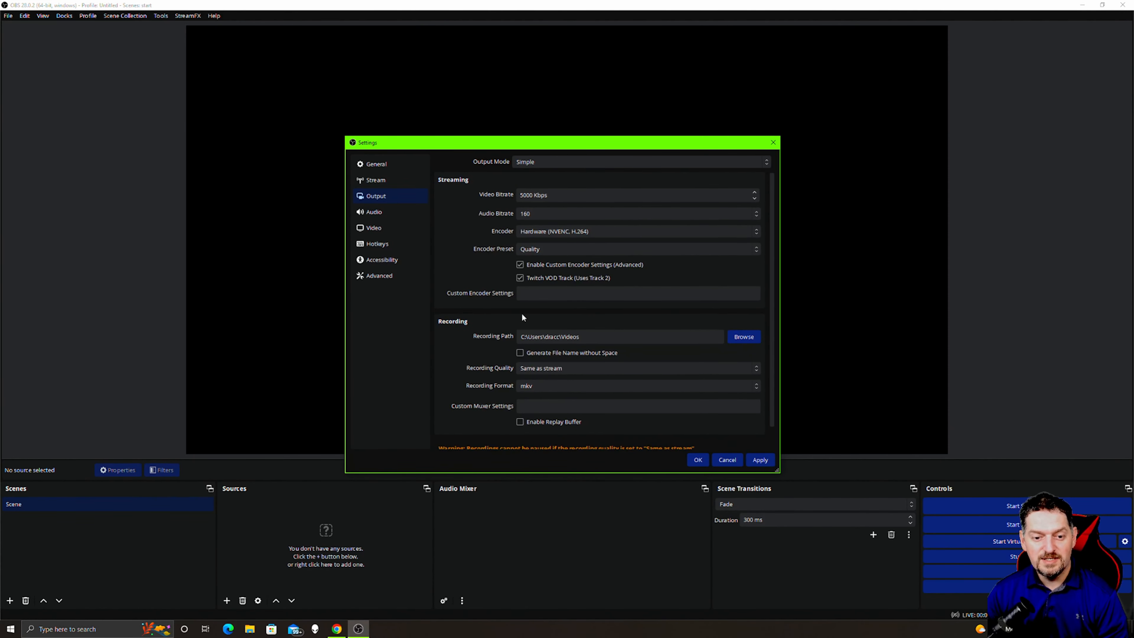
pyautogui.click(381, 213)
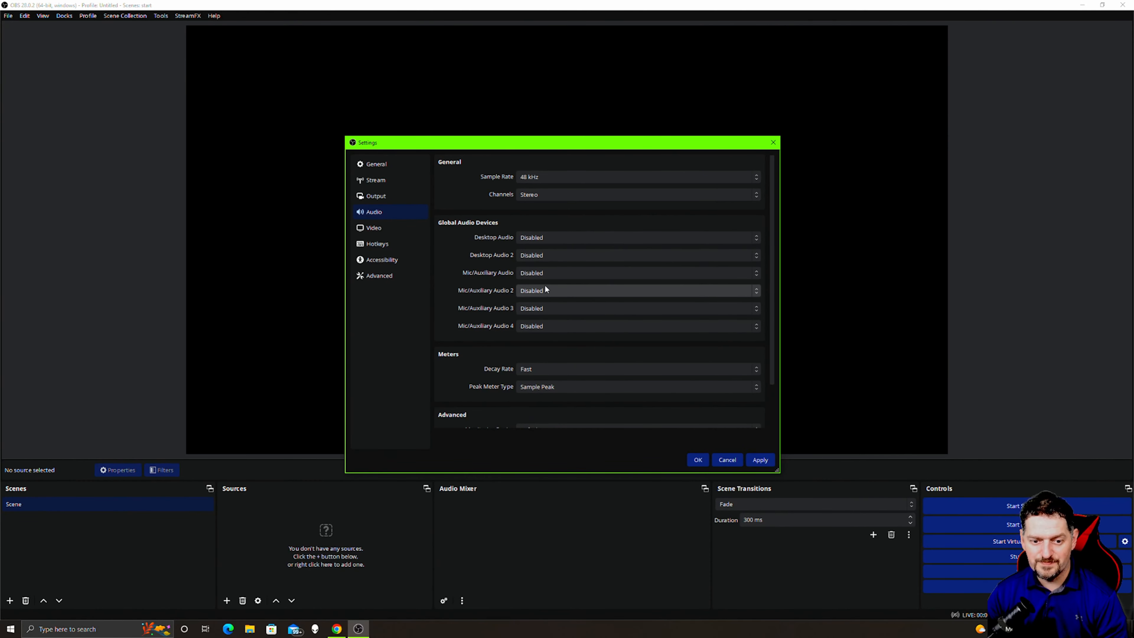
pyautogui.scroll(-2, 545, 289)
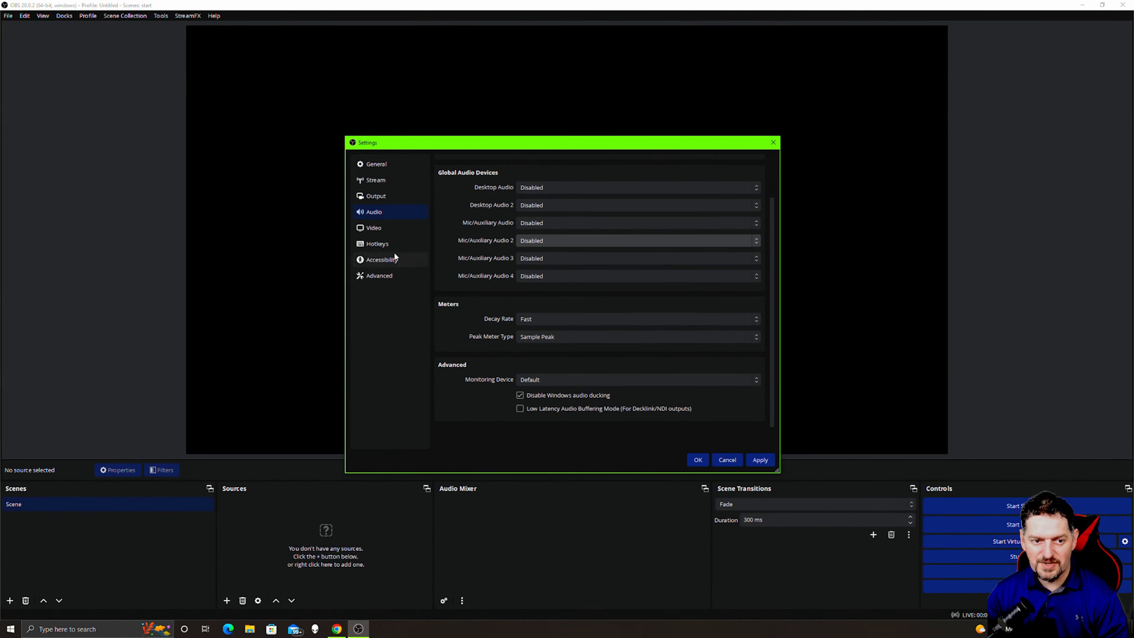
# Set both the base (canvas) and output (scaled) video resolutions to 1920x1080.
pyautogui.click(375, 228)
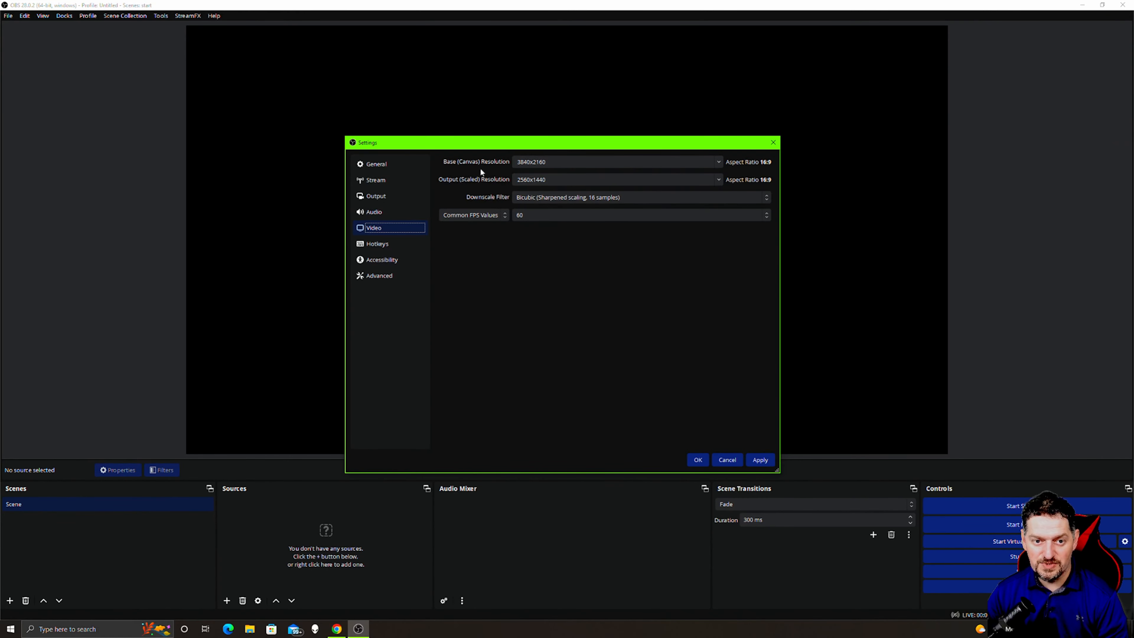
pyautogui.click(717, 161)
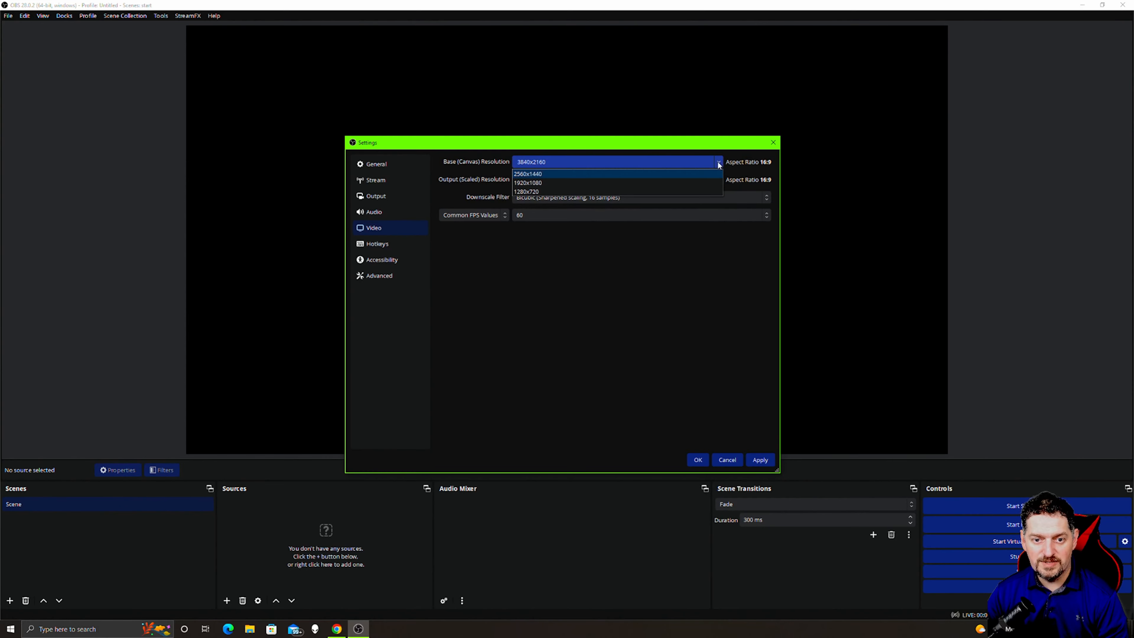
pyautogui.click(556, 183)
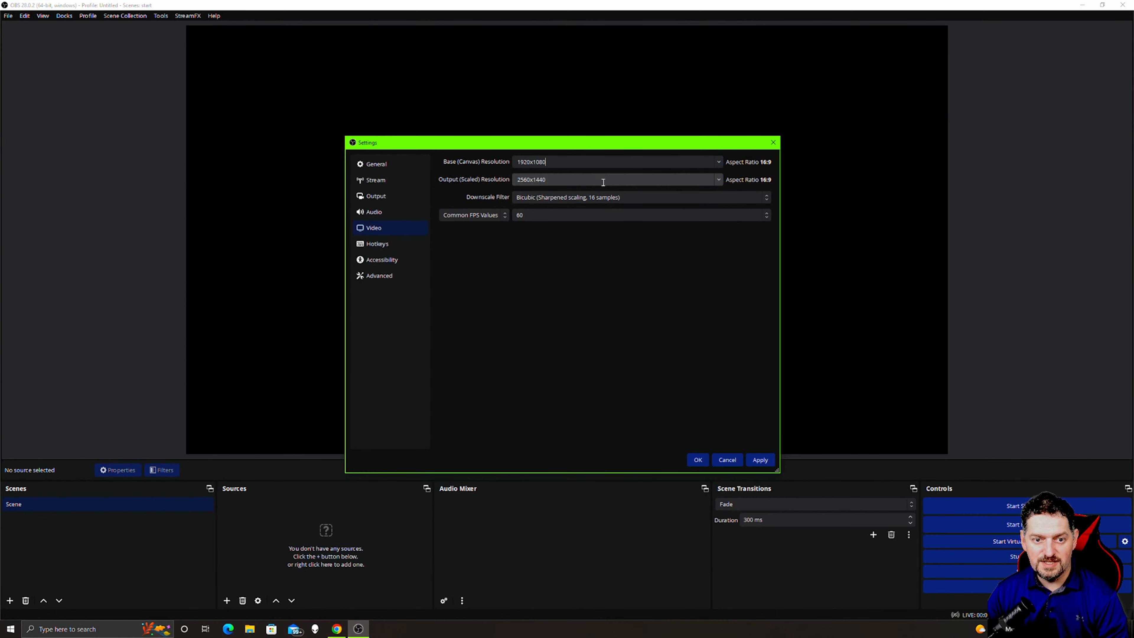
pyautogui.click(714, 182)
pyautogui.click(552, 190)
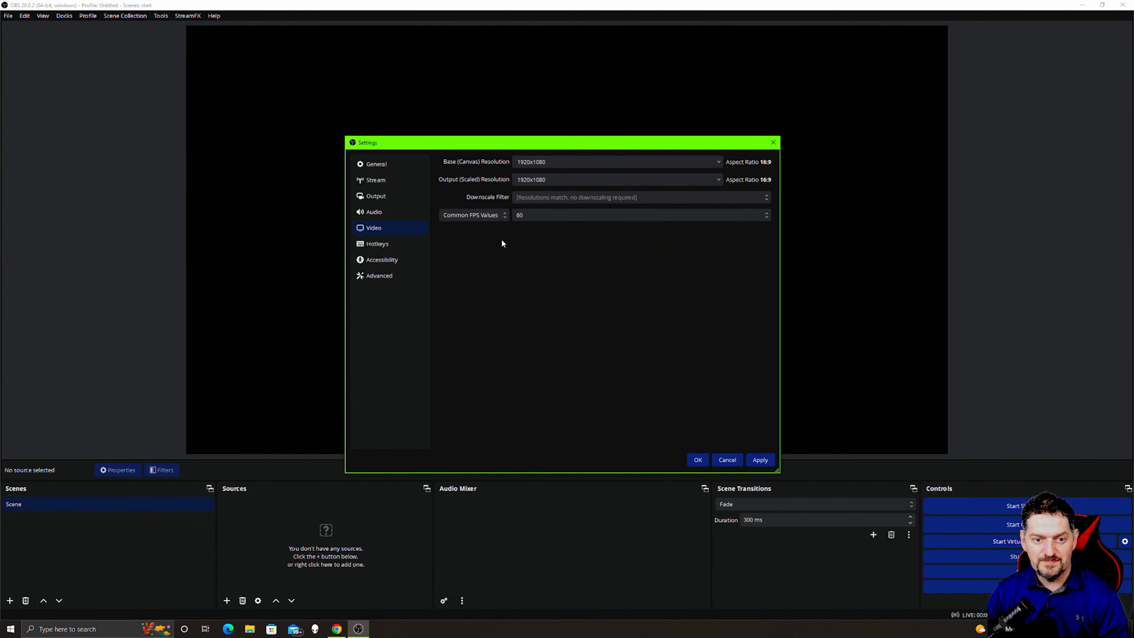
# Keep Common FPS Values as the frame rate type, choose 60 FPS, and apply the video settings.
pyautogui.click(505, 214)
pyautogui.click(505, 215)
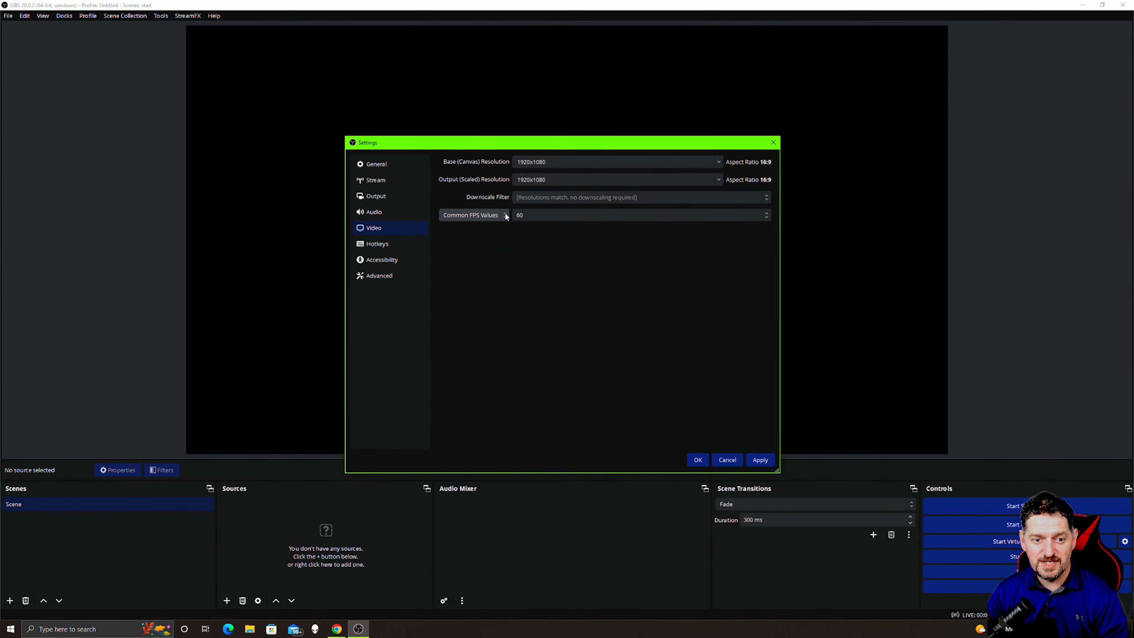
pyautogui.click(671, 216)
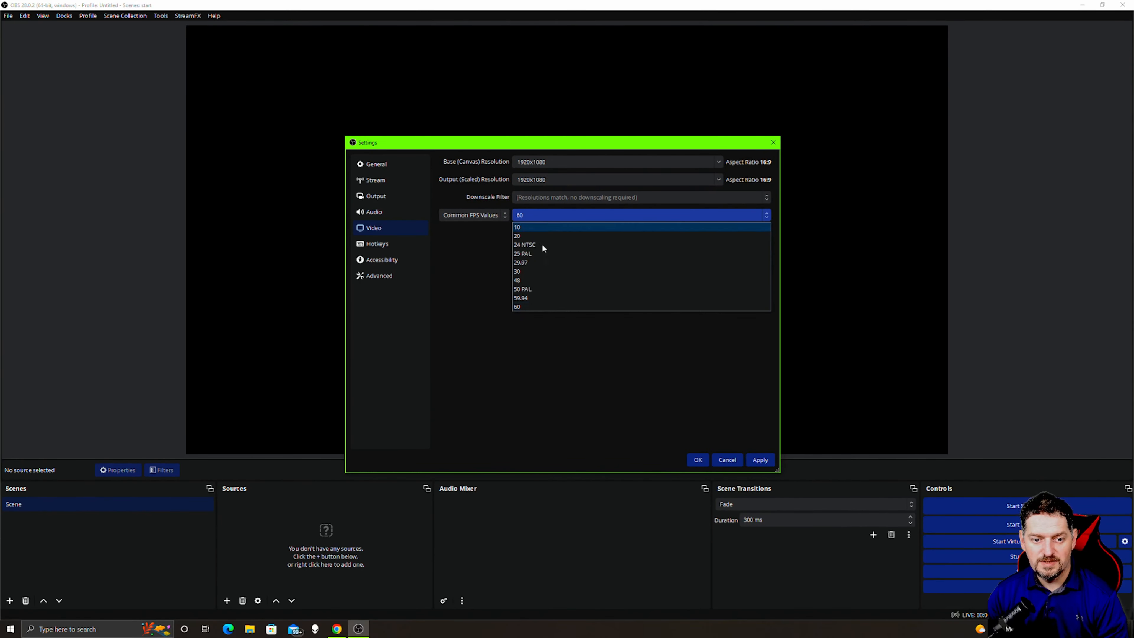
pyautogui.click(537, 307)
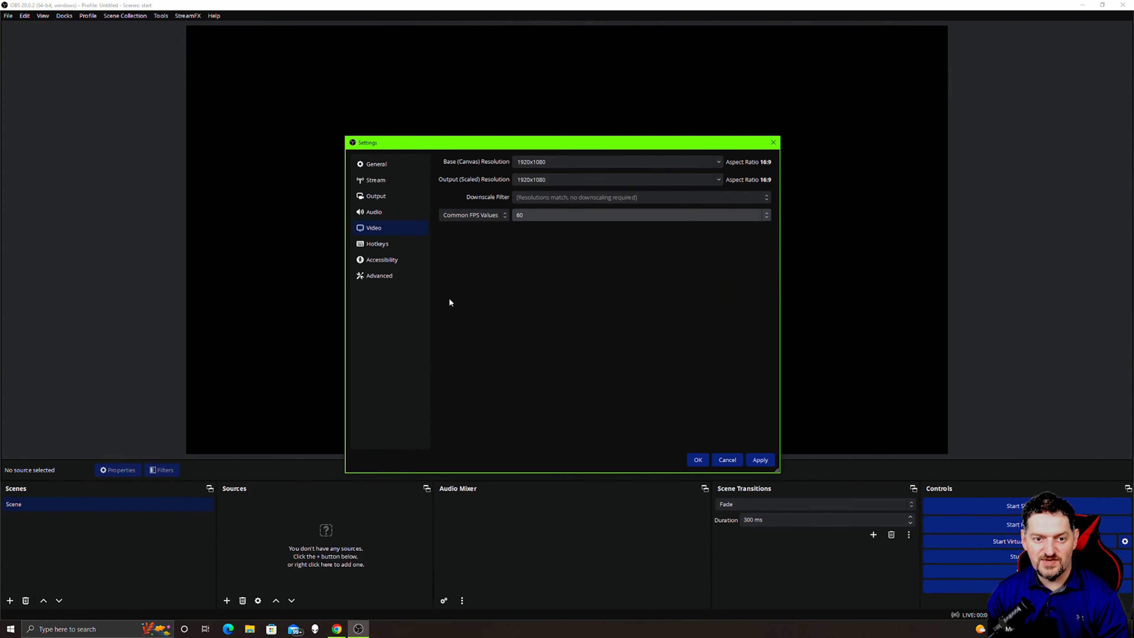
pyautogui.click(760, 459)
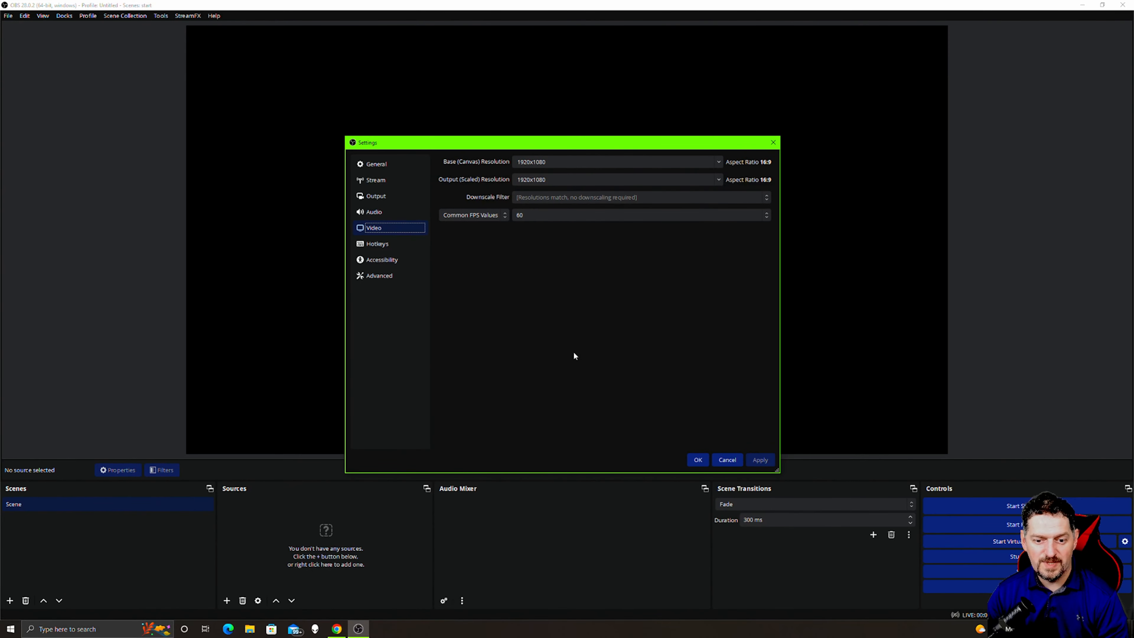
# Try adding a text prefix to the recording filename formatting in the advanced settings, and remove it again.
pyautogui.click(382, 243)
pyautogui.click(382, 276)
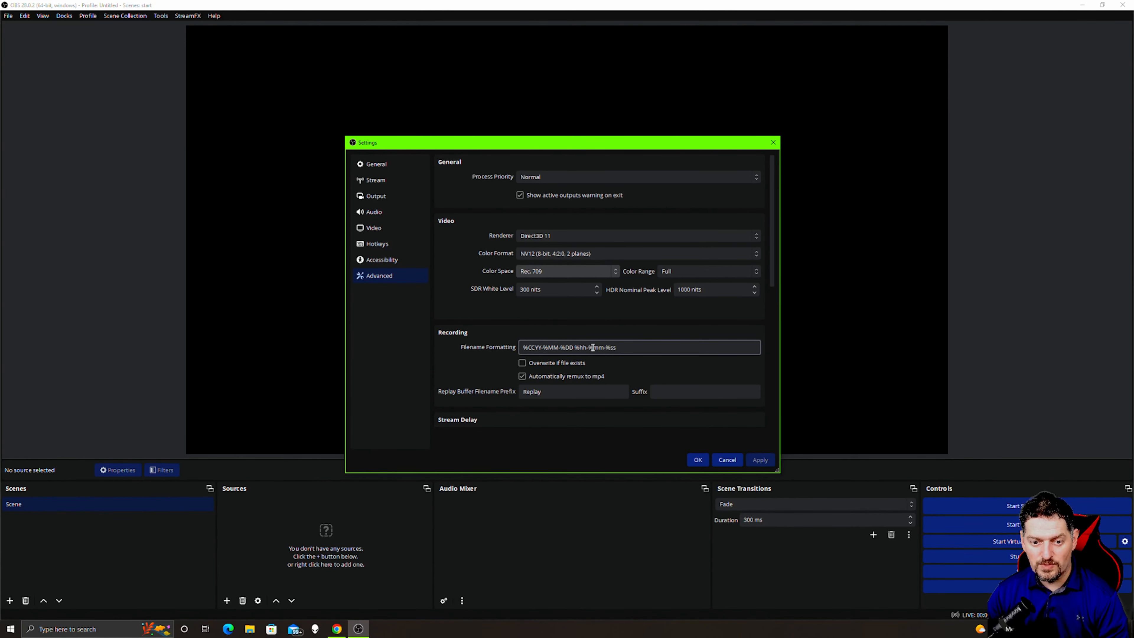
pyautogui.click(520, 346)
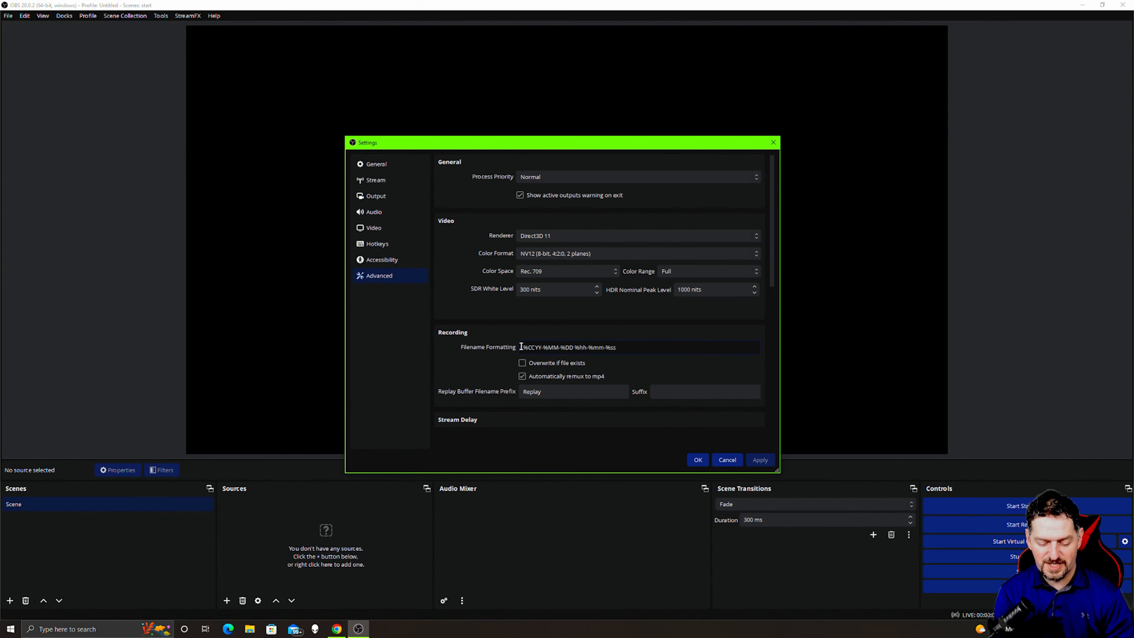
pyautogui.moveTo(521, 347)
pyautogui.write('vi')
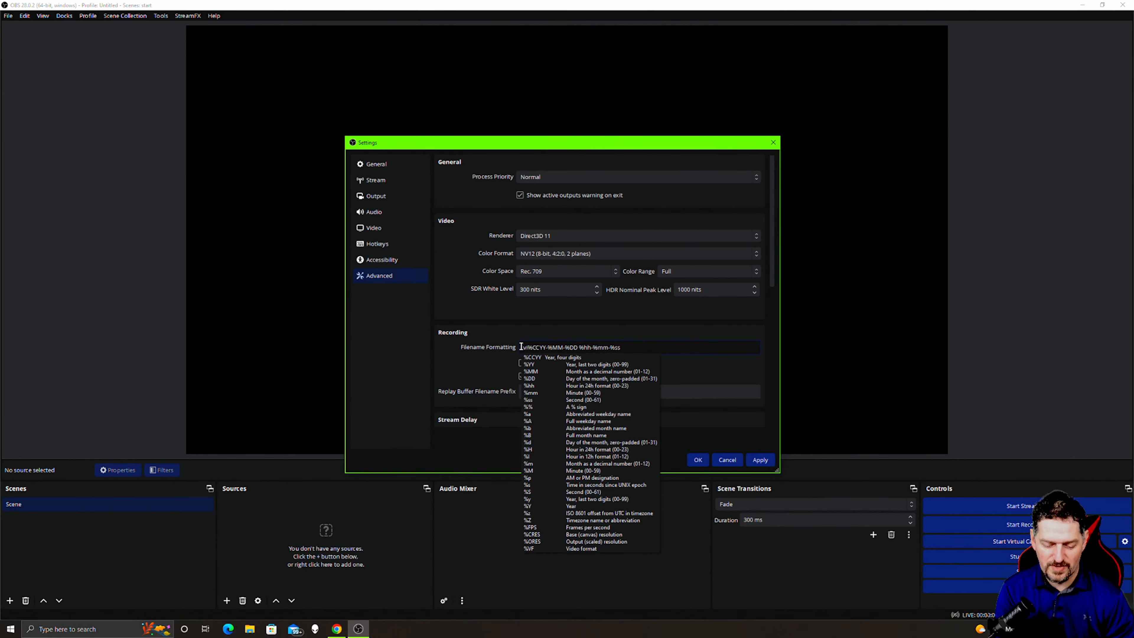
pyautogui.press('BackSpace')
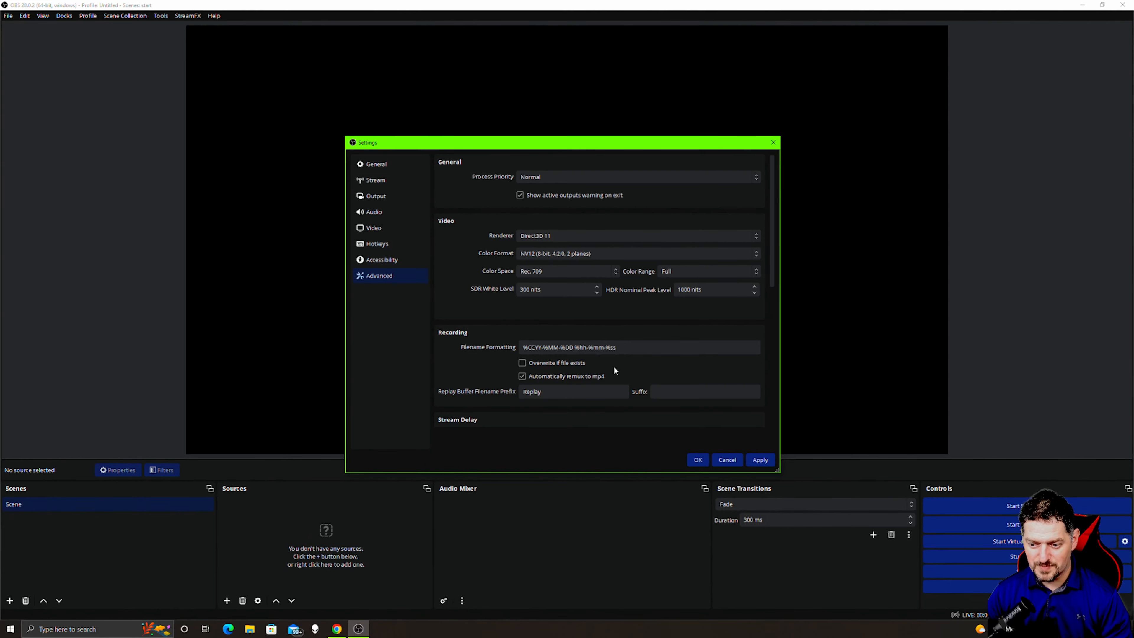
# Apply the settings and close the settings dialog.
pyautogui.click(765, 459)
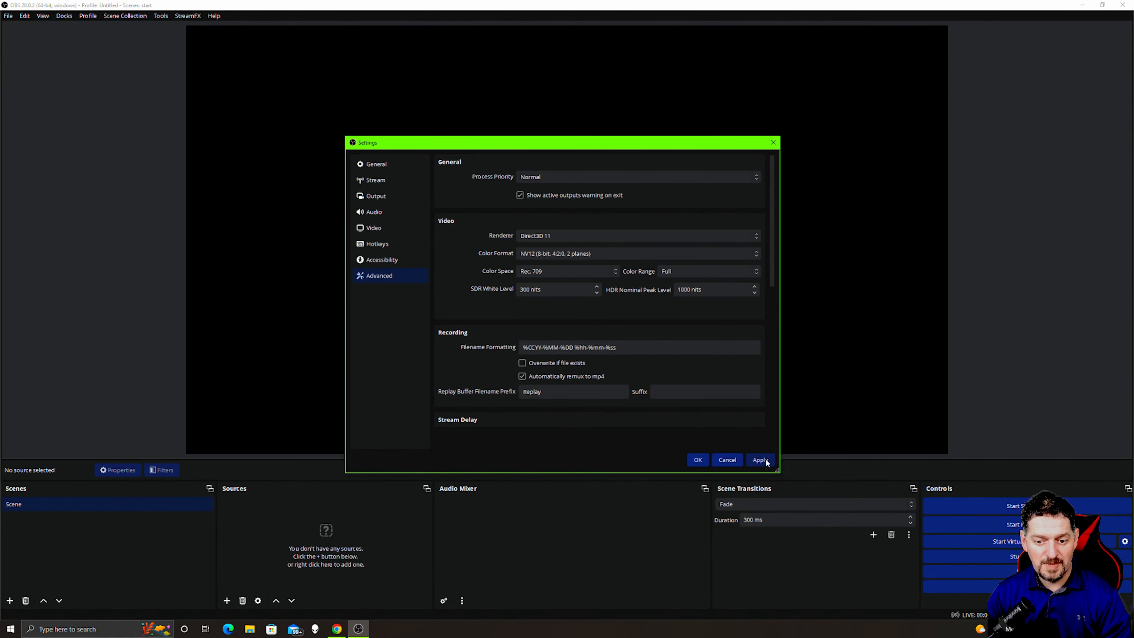
pyautogui.click(697, 459)
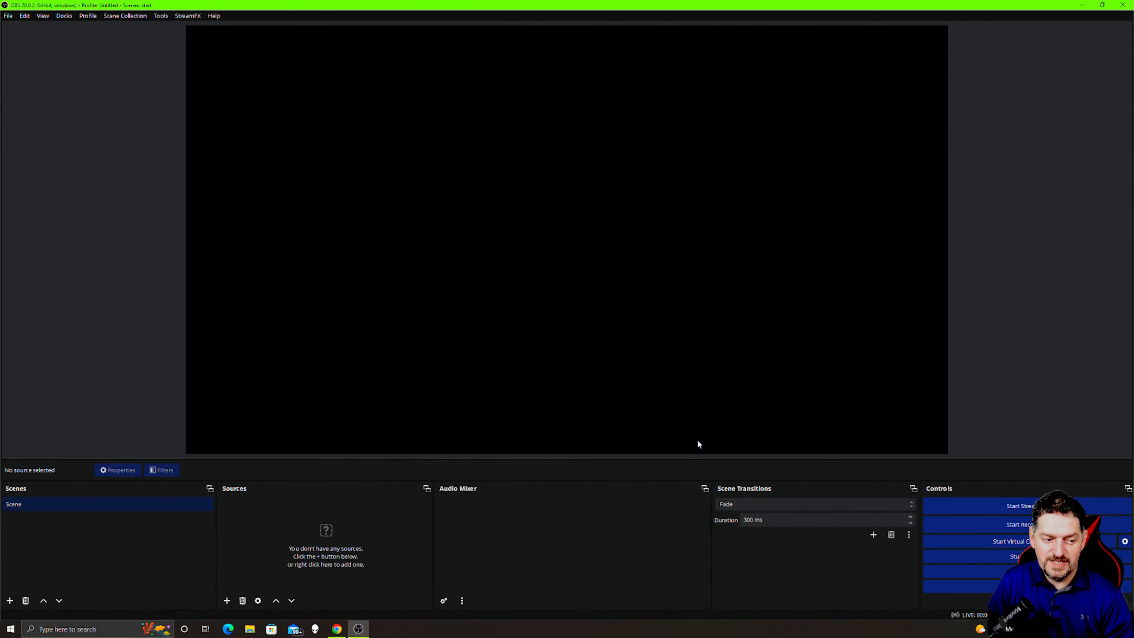
# Add a second scene with the default name Scene 2 and switch back to the first scene.
pyautogui.click(33, 506)
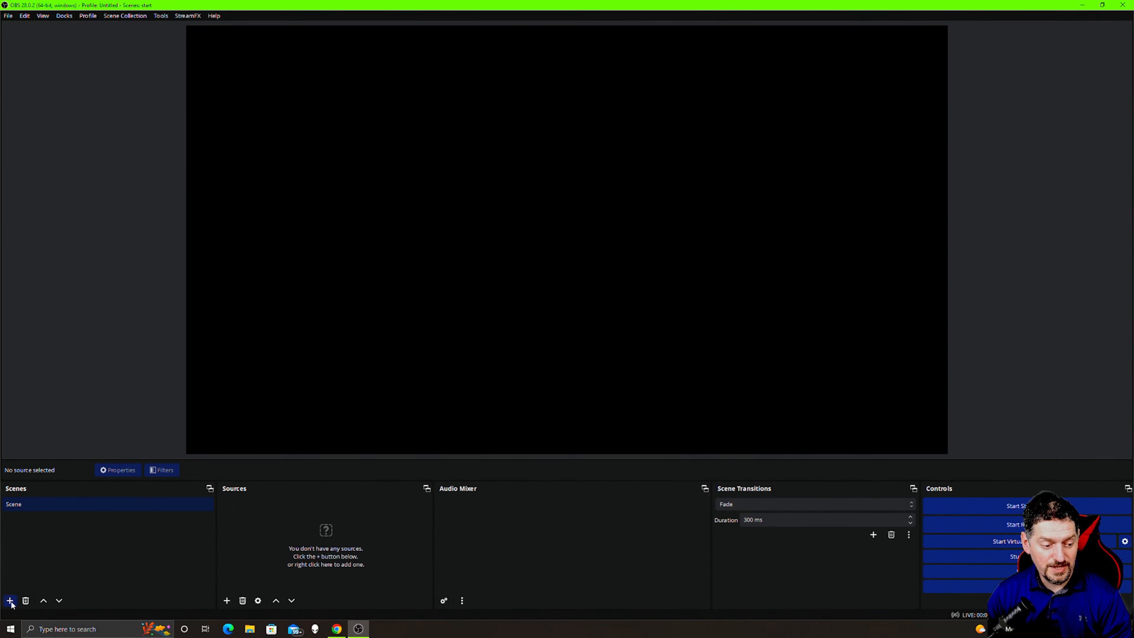
pyautogui.click(9, 600)
pyautogui.click(545, 326)
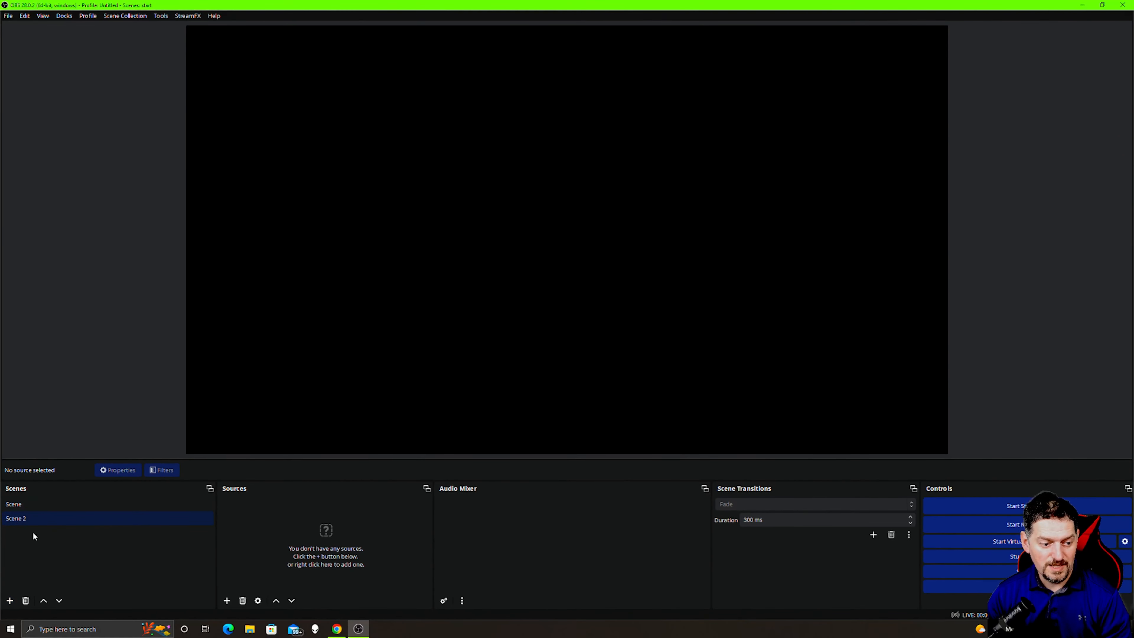
pyautogui.rightClick(22, 506)
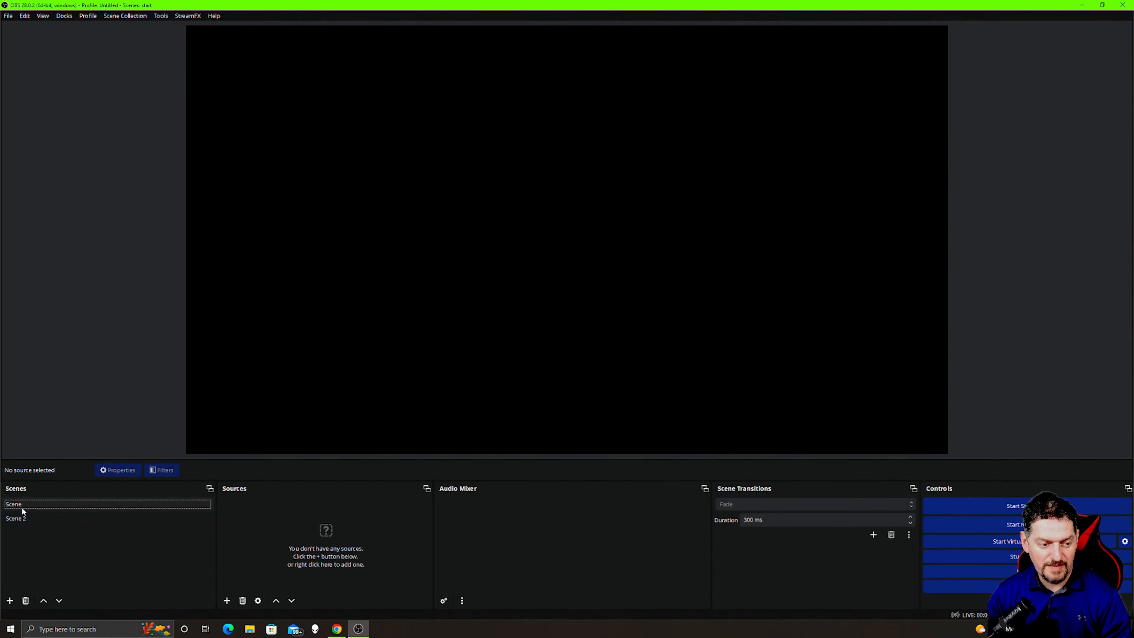
pyautogui.click(76, 577)
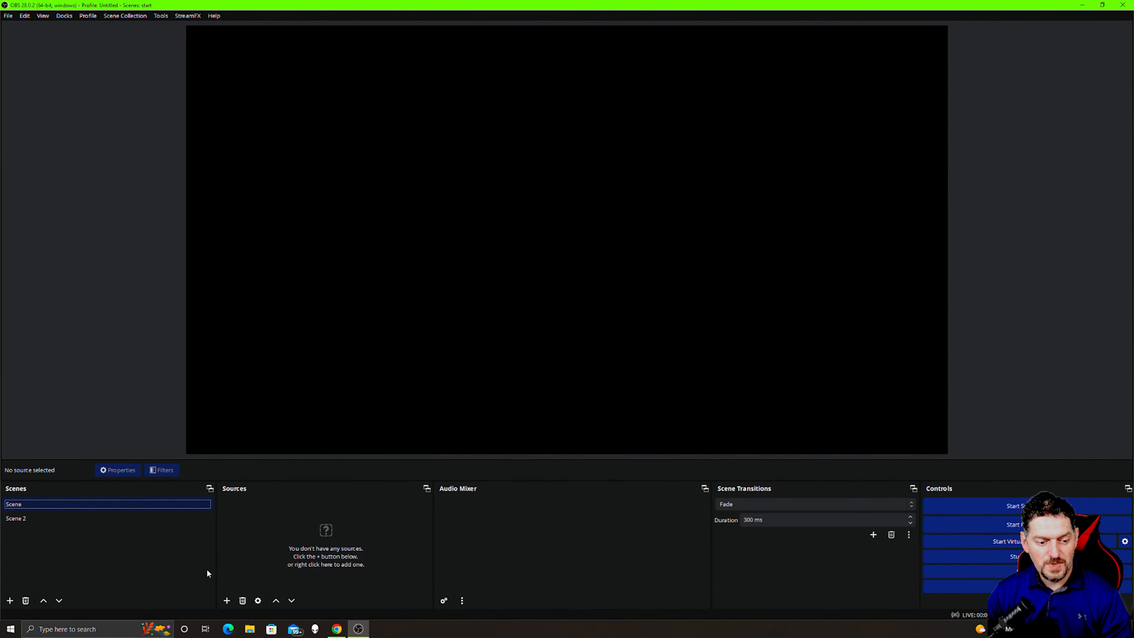
# Add a new Audio Input Capture source named microphone to the first scene.
pyautogui.click(227, 600)
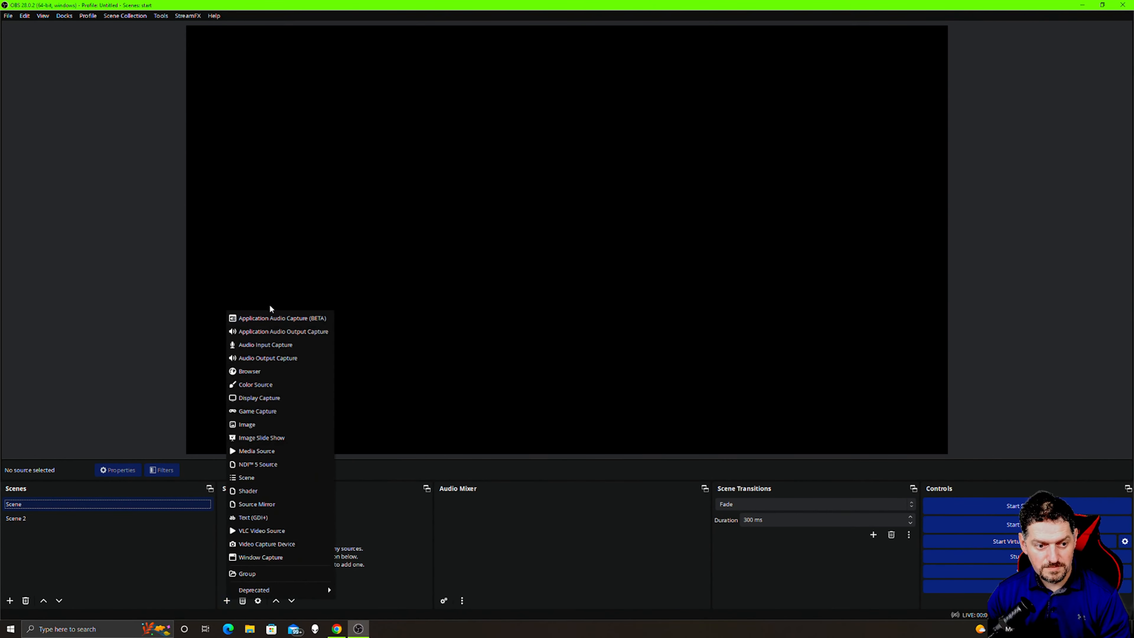
pyautogui.click(273, 347)
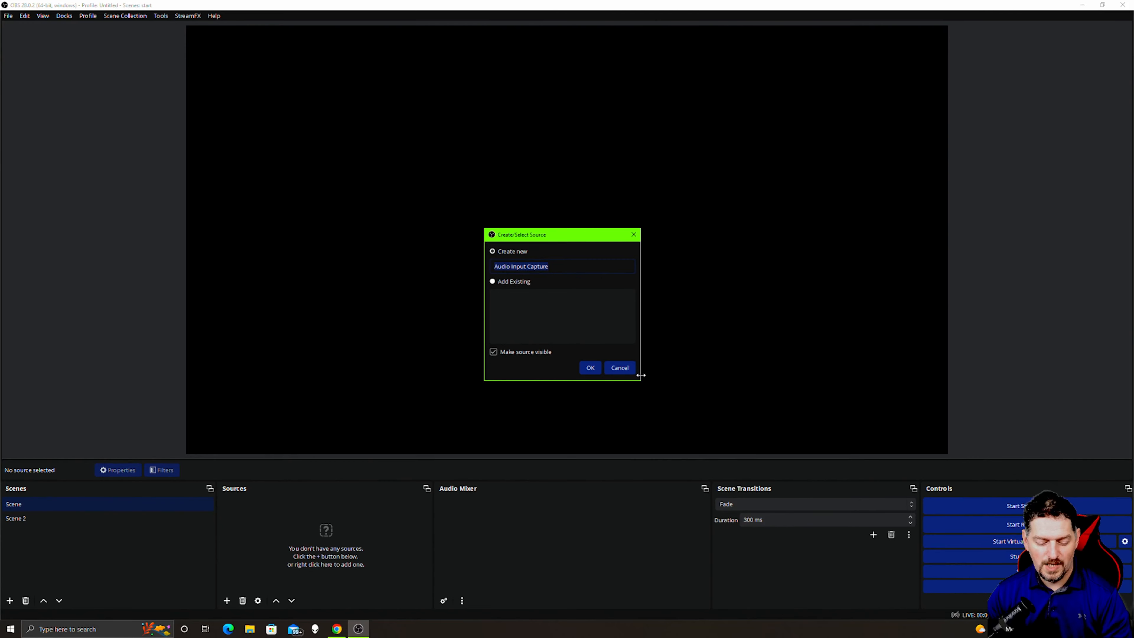
pyautogui.write('micro')
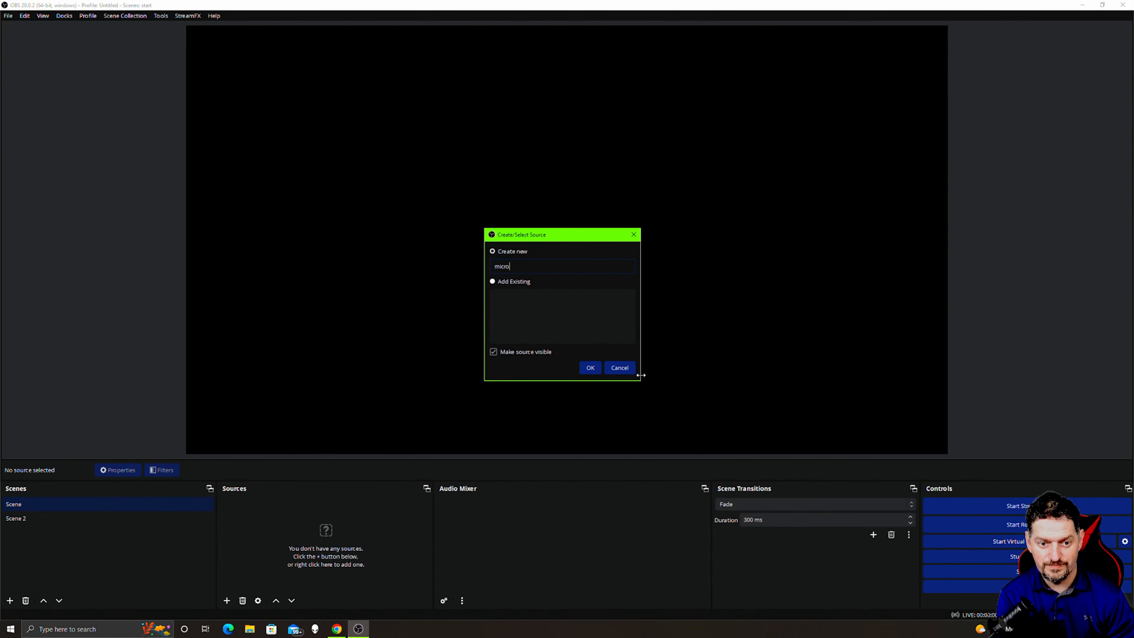
pyautogui.write('phone')
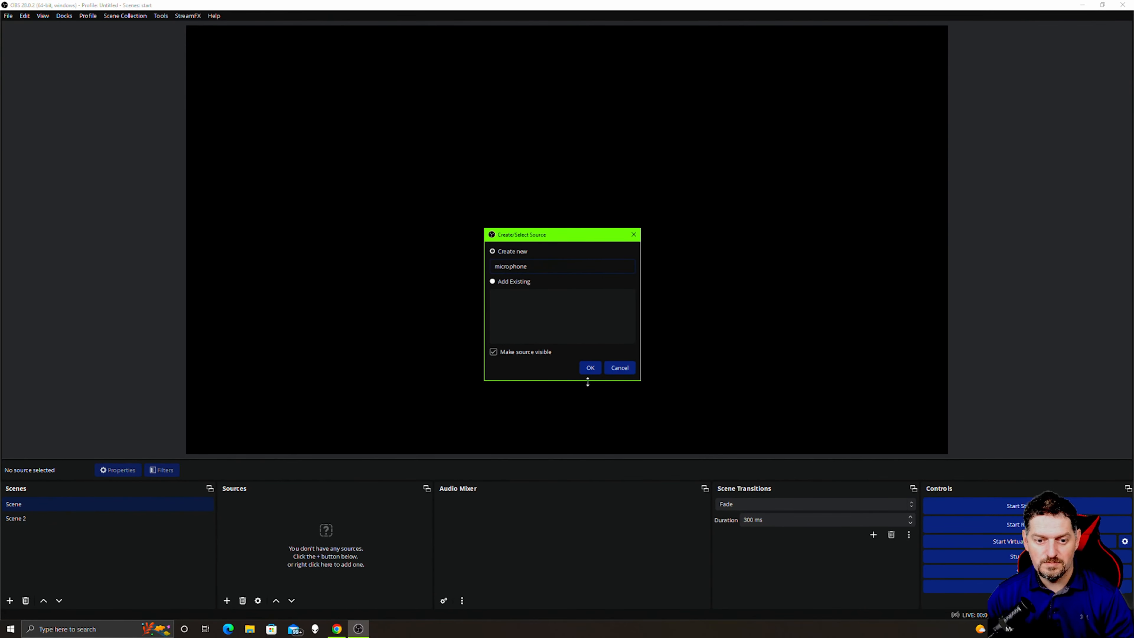
pyautogui.click(589, 369)
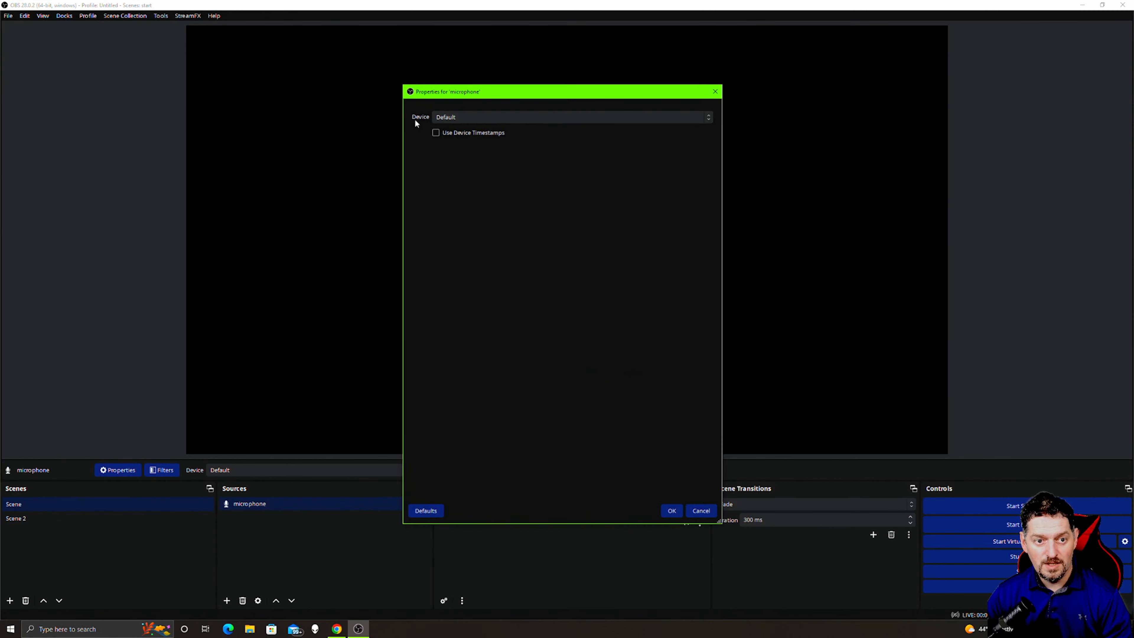
# Set the microphone source's device to Line In (Realtek(R) Audio) and confirm its properties.
pyautogui.click(465, 117)
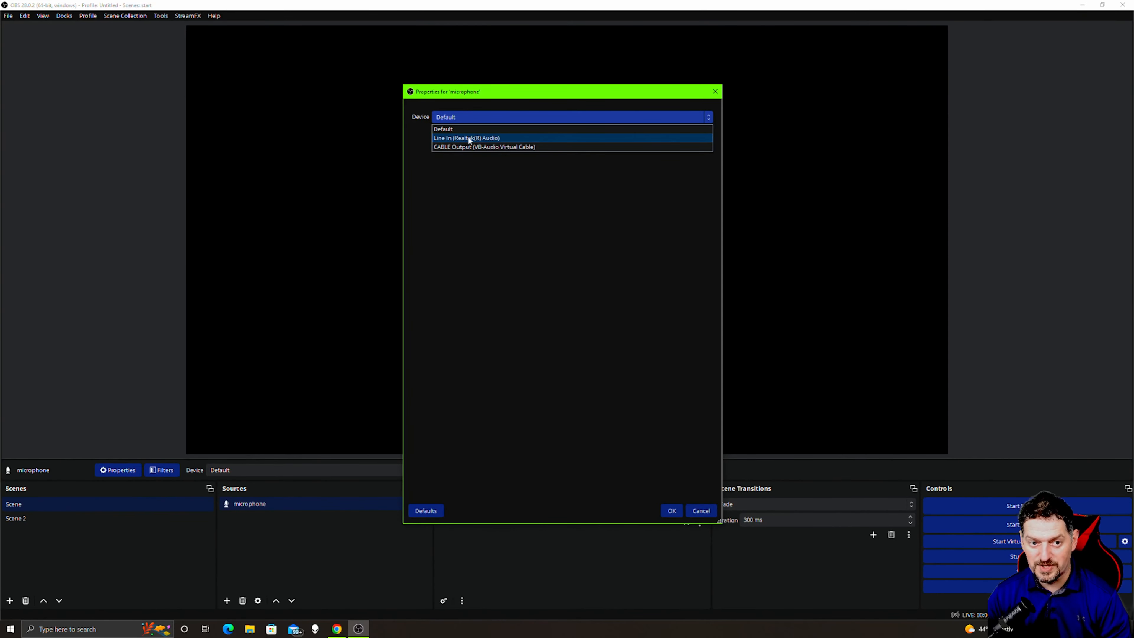
pyautogui.click(470, 139)
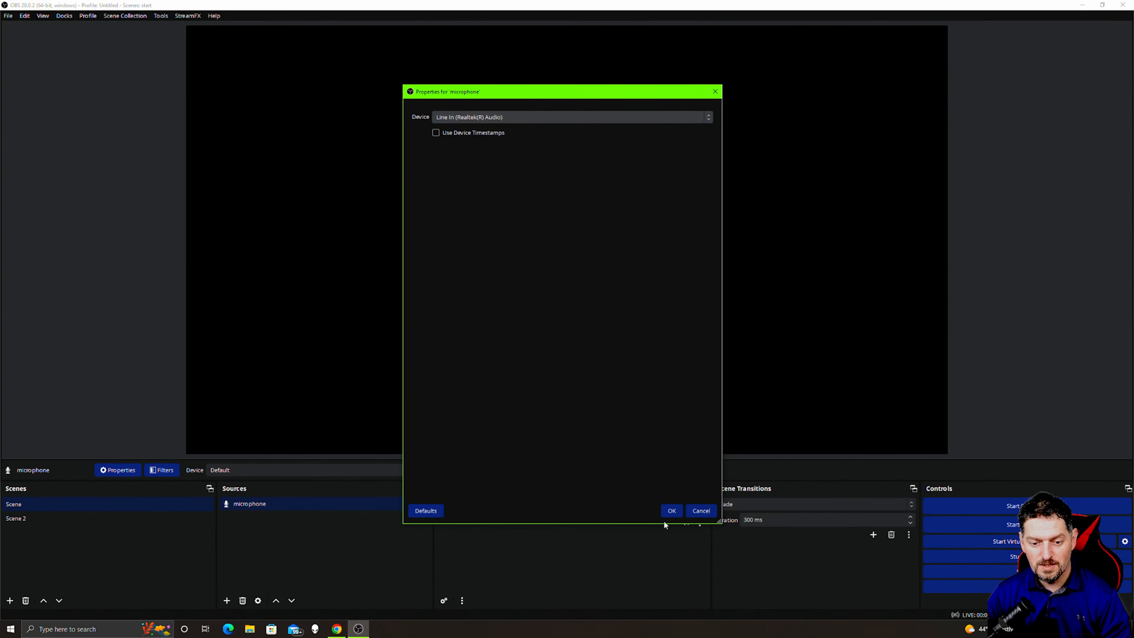
pyautogui.click(672, 510)
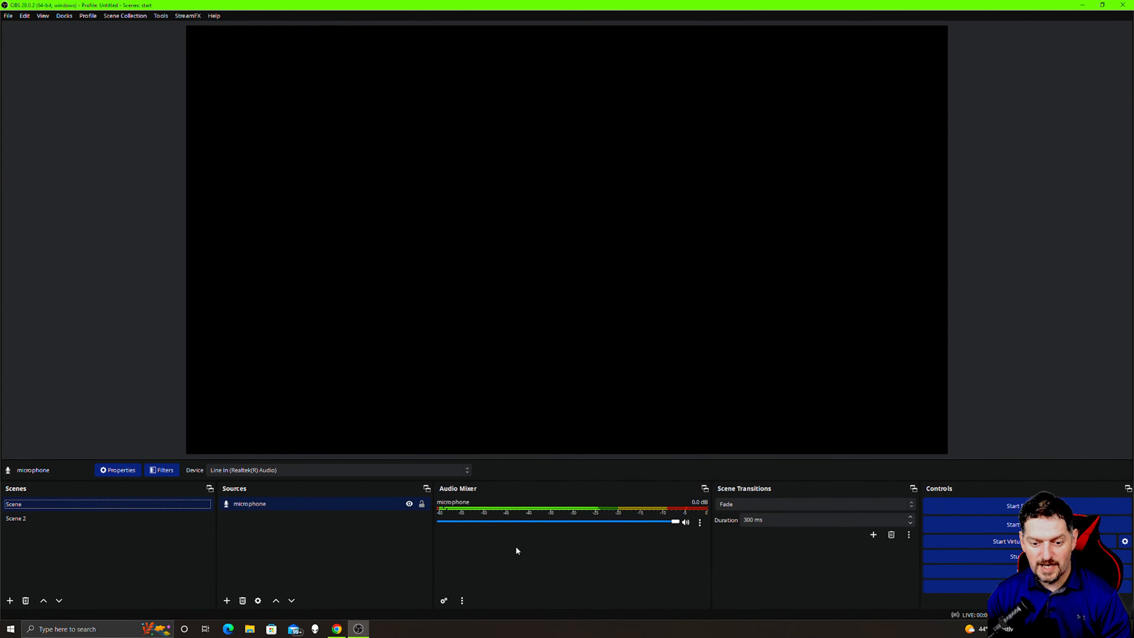
# Lower the microphone's volume to about -3.8 dB and keep its audio monitoring at Monitor Off in the advanced audio properties.
pyautogui.click(656, 521)
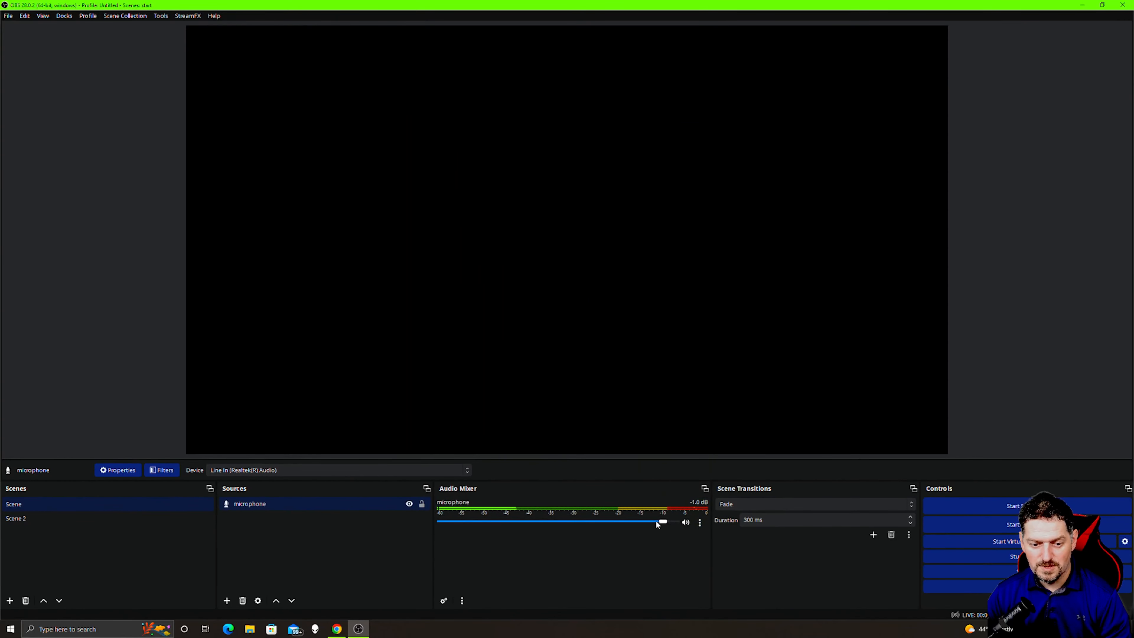
pyautogui.click(700, 525)
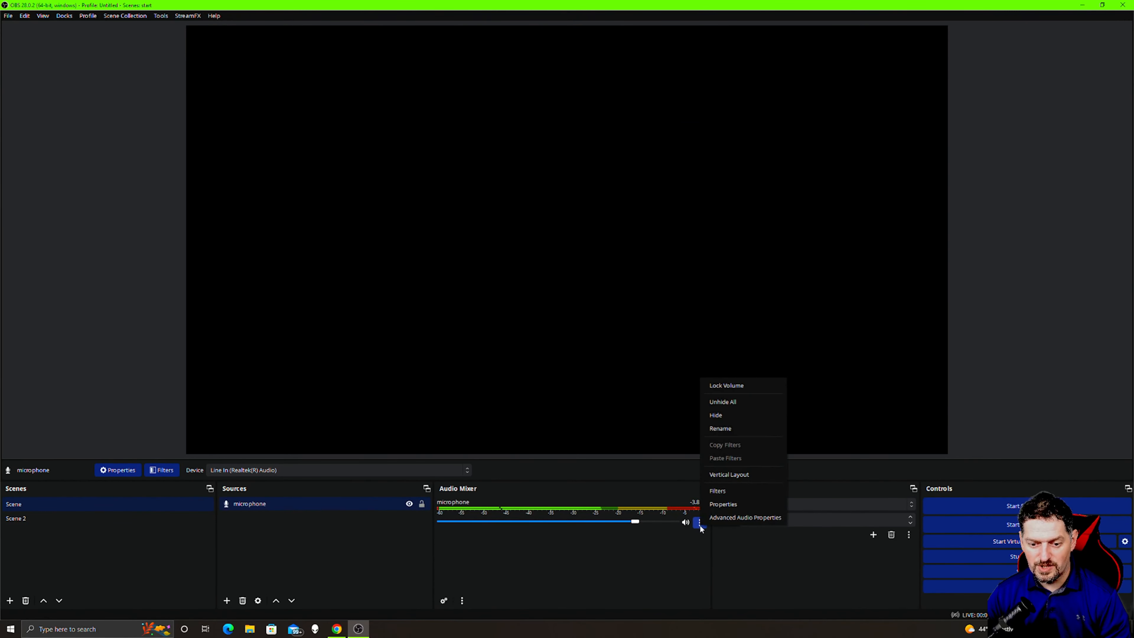
pyautogui.click(743, 515)
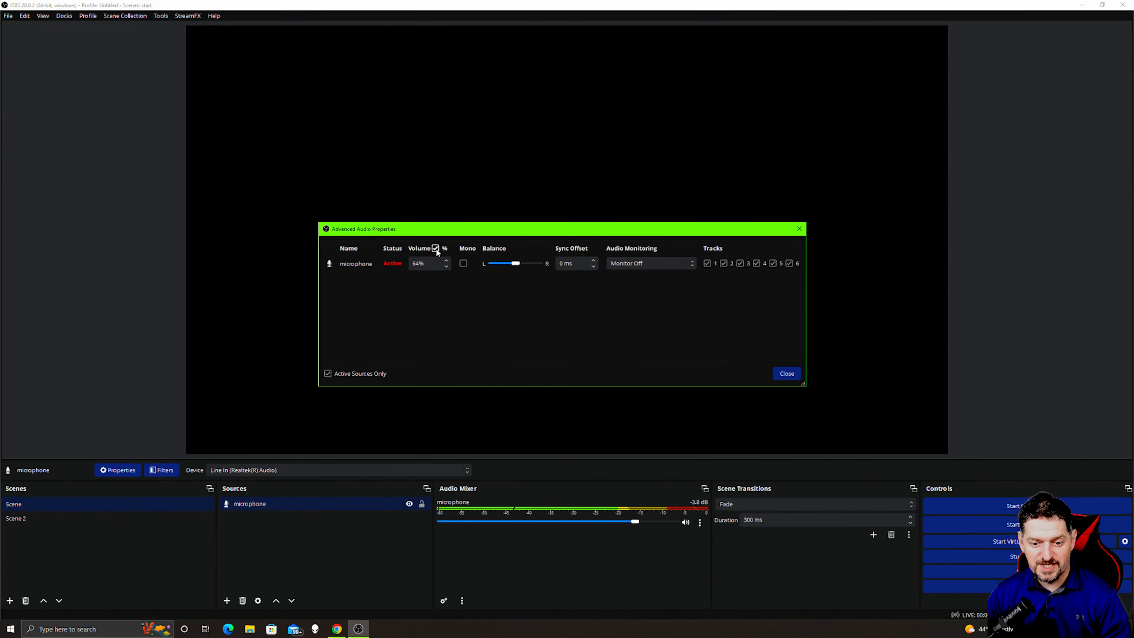
pyautogui.click(666, 267)
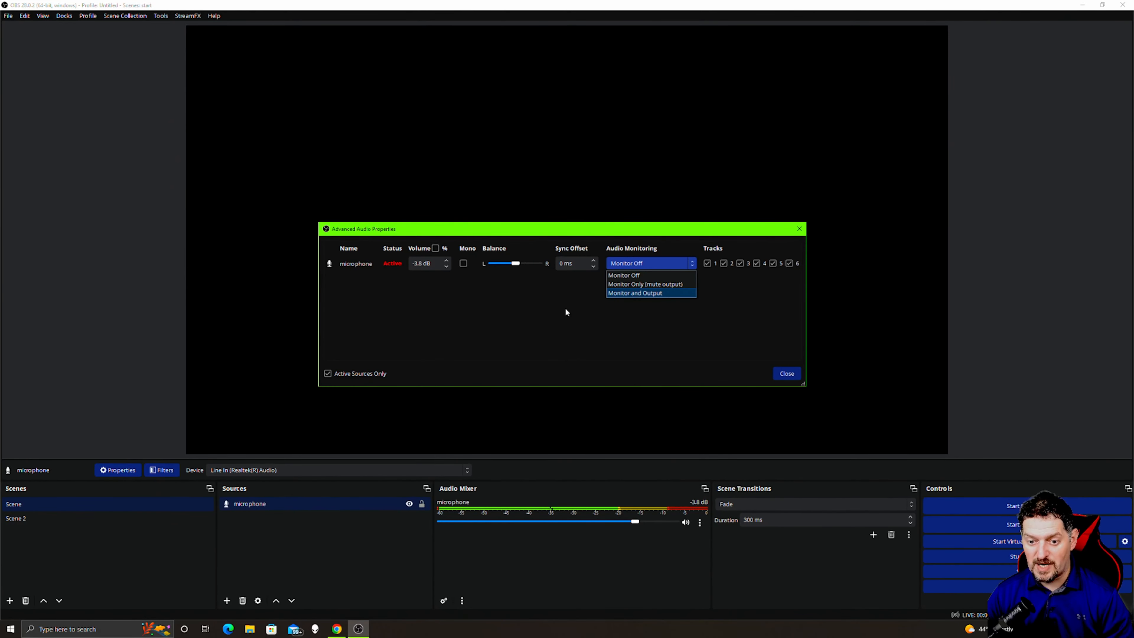
pyautogui.click(651, 275)
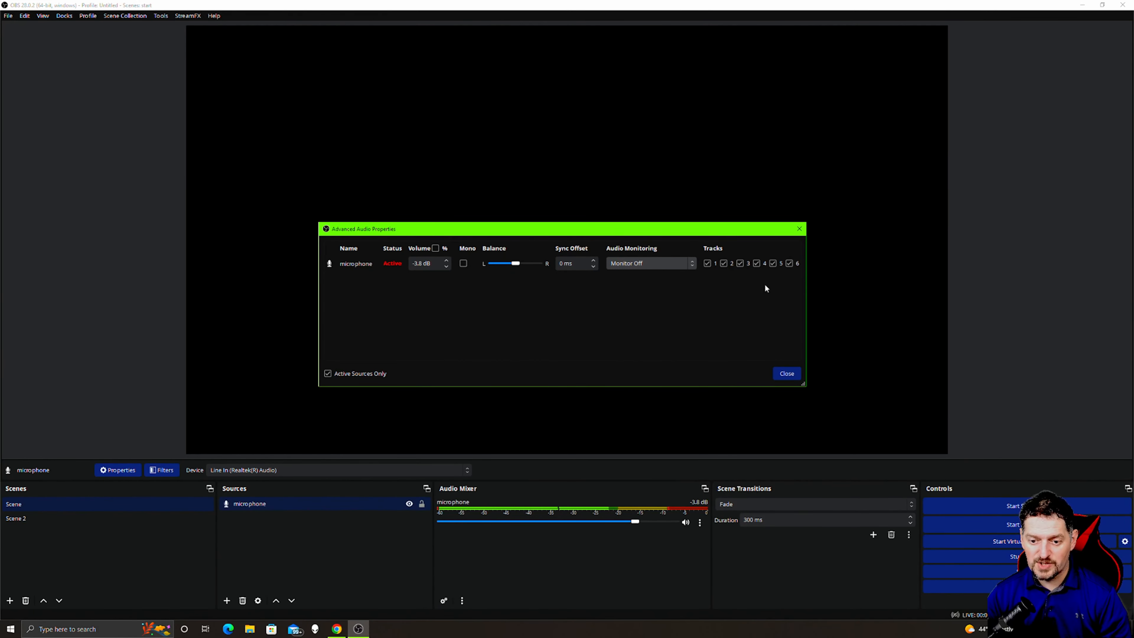
pyautogui.click(786, 373)
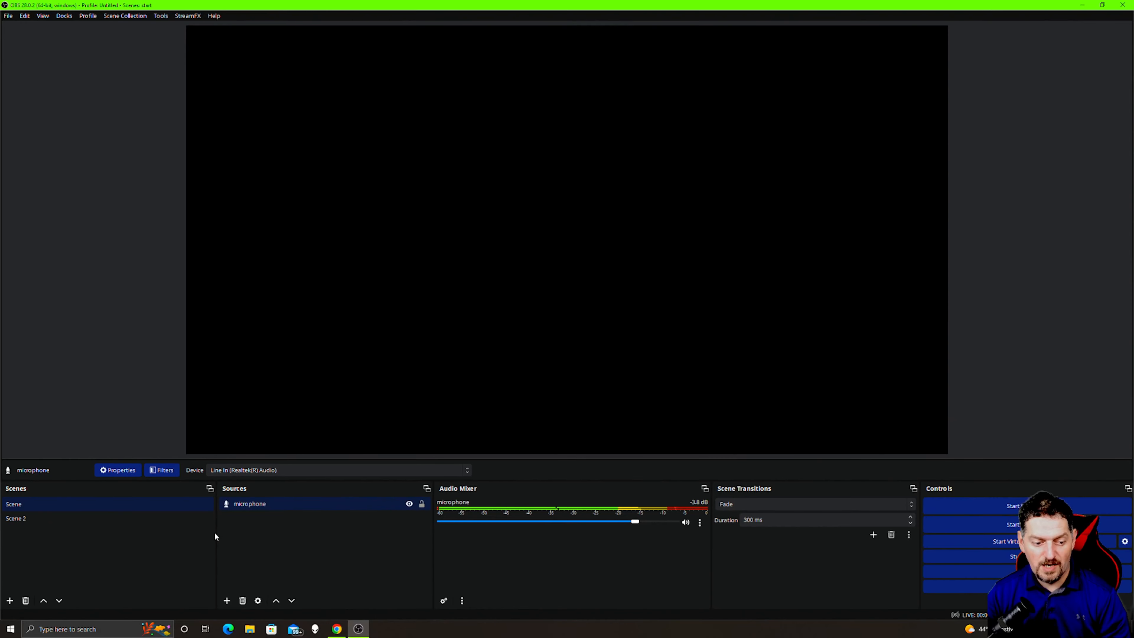
# Add a new Video Capture Device source named webcam to the first scene.
pyautogui.click(226, 601)
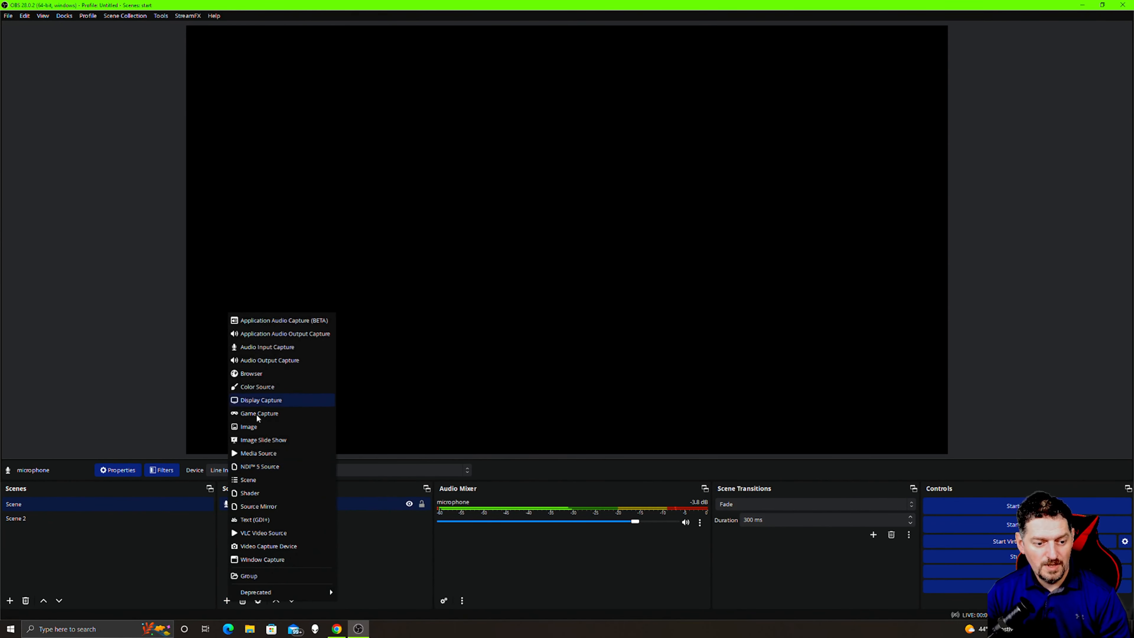
pyautogui.click(276, 545)
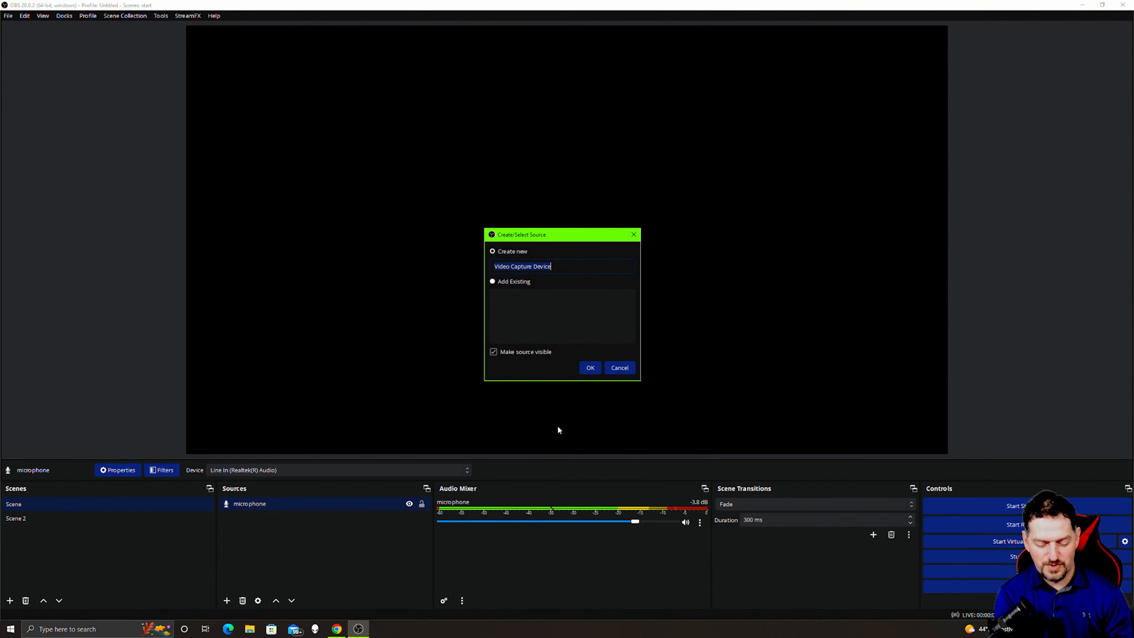
pyautogui.write('webcam')
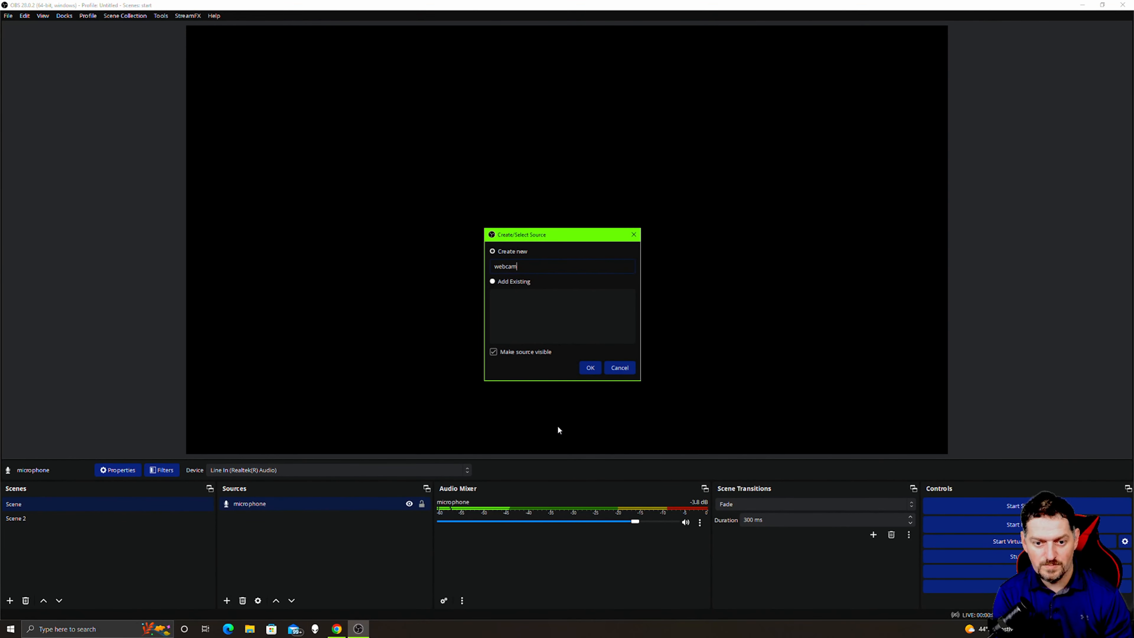
pyautogui.click(590, 367)
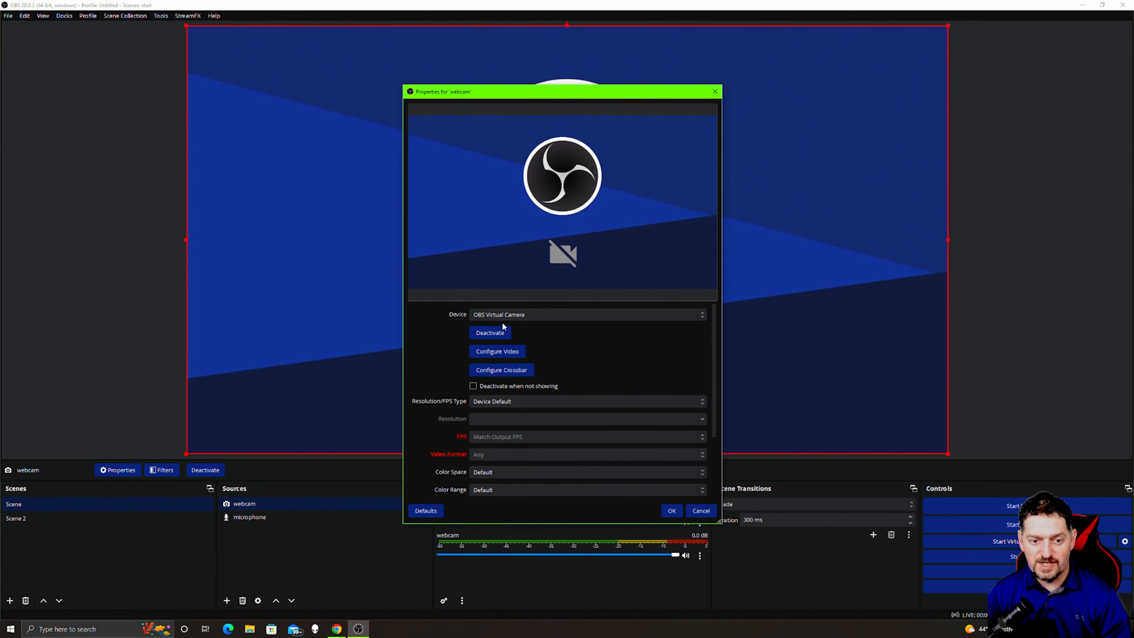
# Set the webcam source's device to GoPro Webcam and confirm its properties.
pyautogui.click(558, 314)
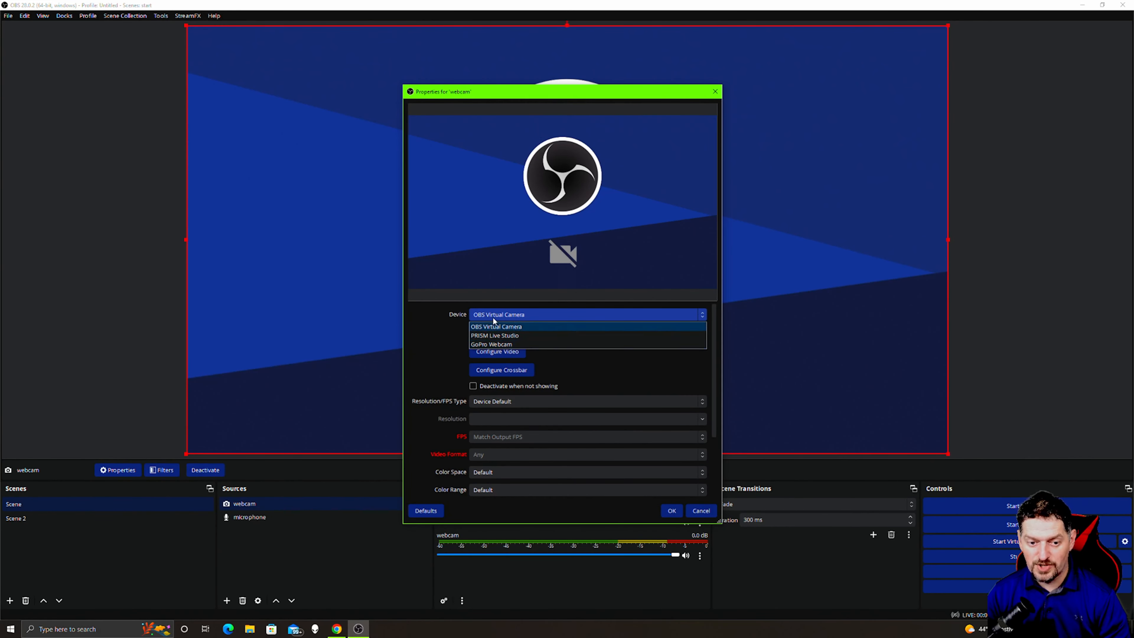
pyautogui.click(491, 344)
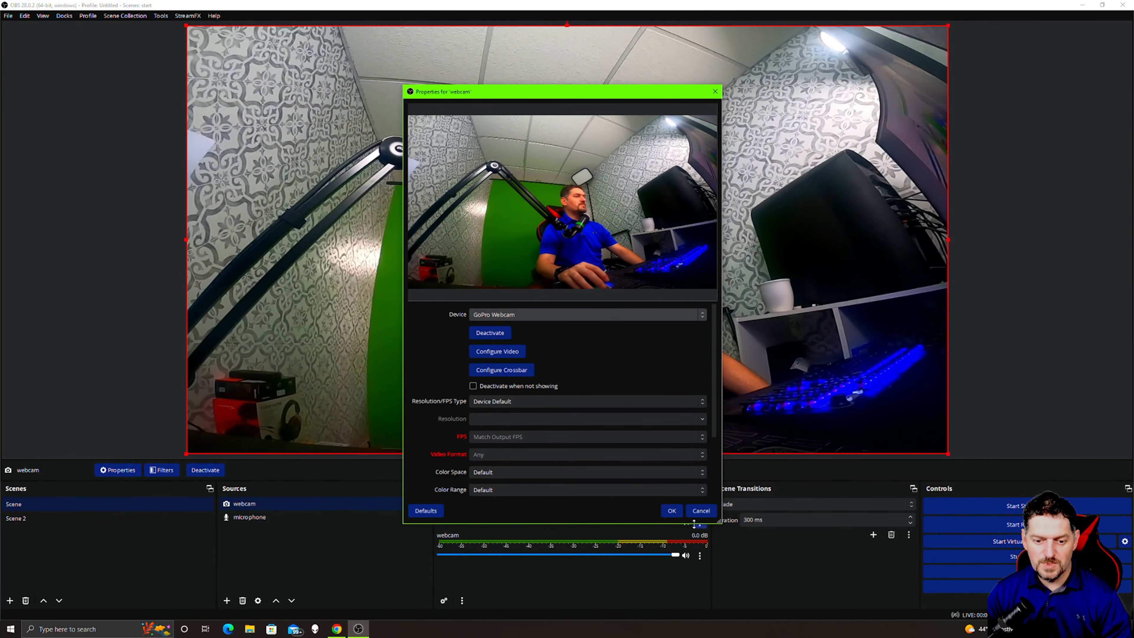
pyautogui.click(672, 511)
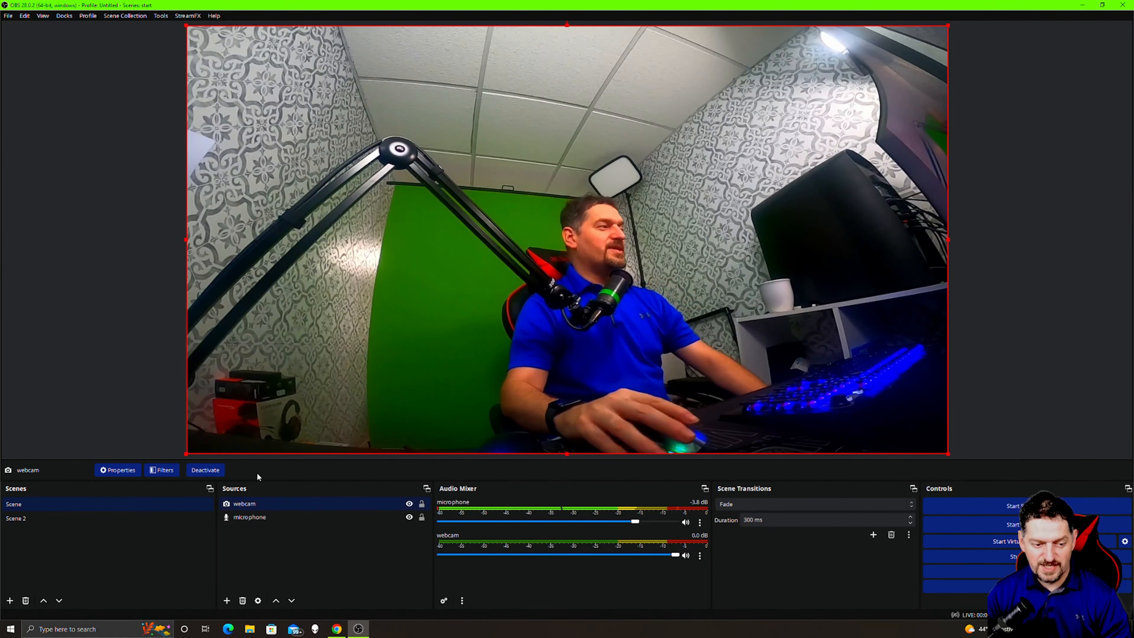
# Open the filters of the webcam source and move their window aside to uncover the preview.
pyautogui.click(298, 502)
pyautogui.rightClick(299, 502)
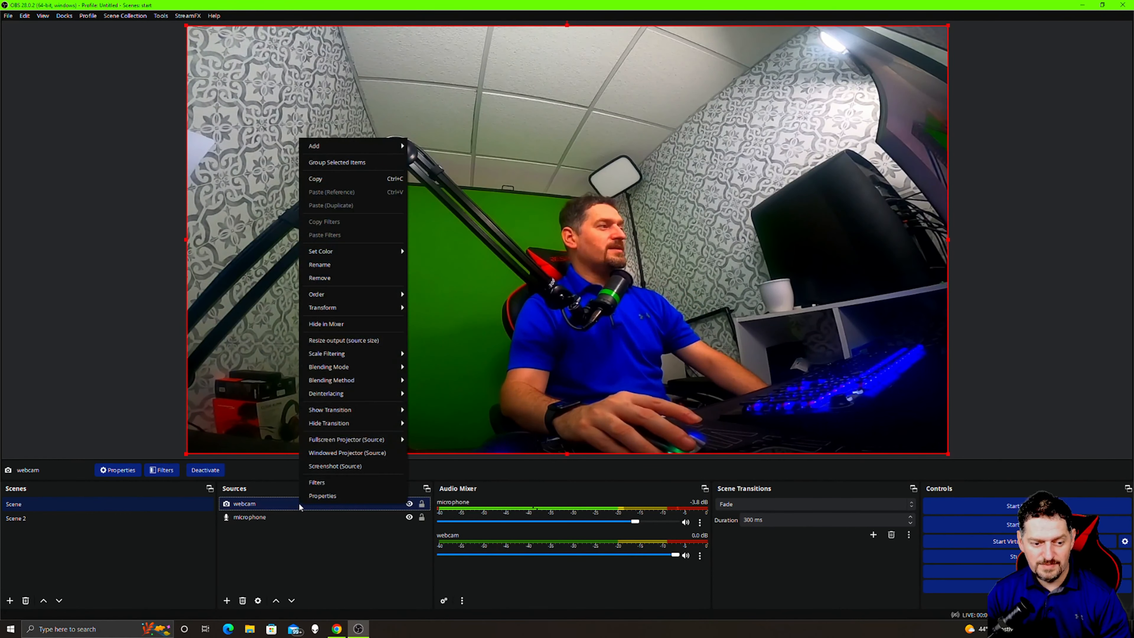
pyautogui.click(311, 483)
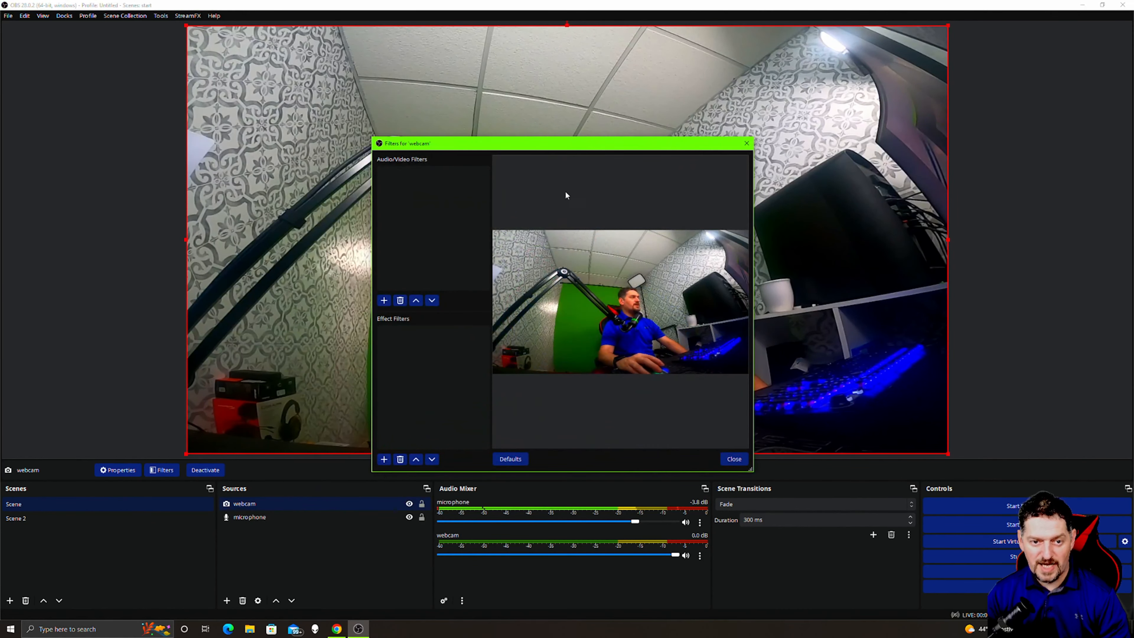
pyautogui.moveTo(553, 149); pyautogui.dragTo(237, 113)
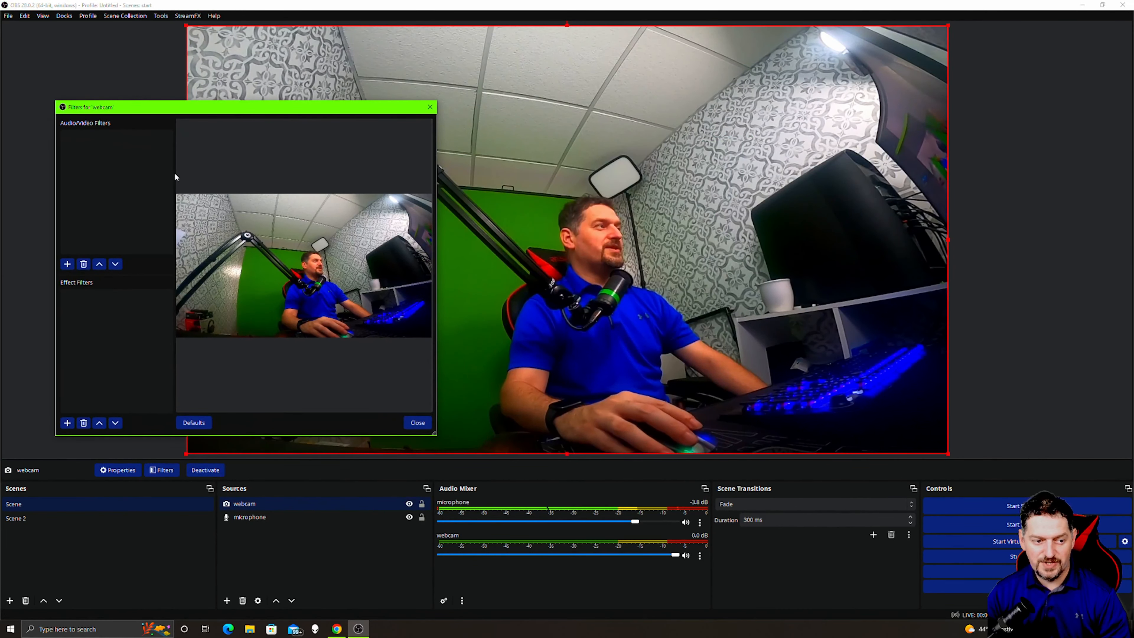
pyautogui.click(67, 264)
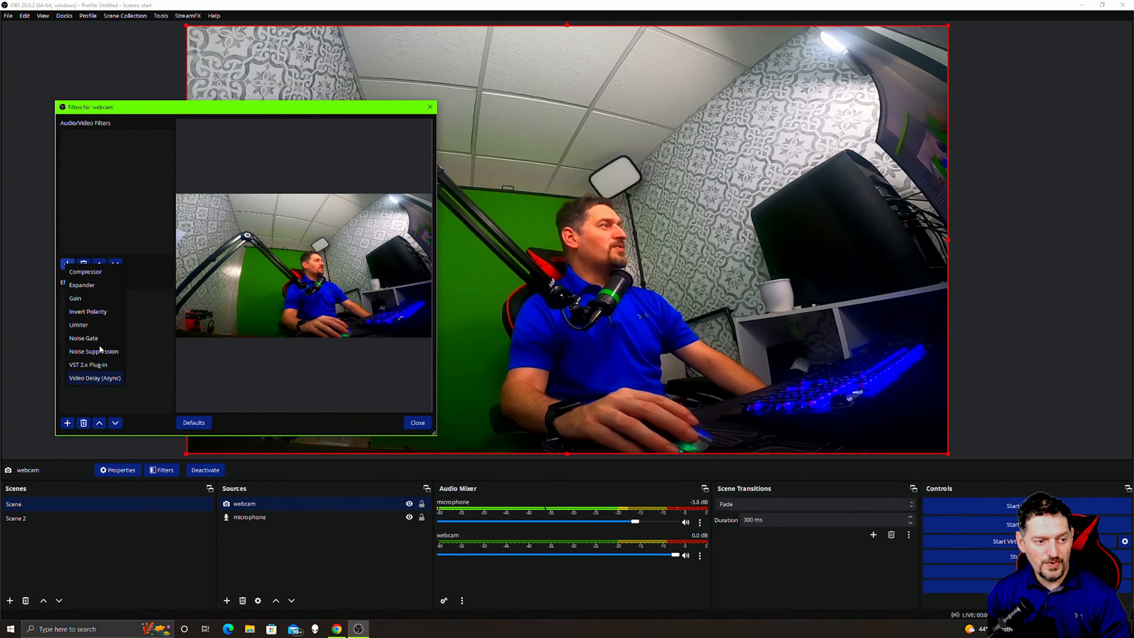
pyautogui.click(68, 263)
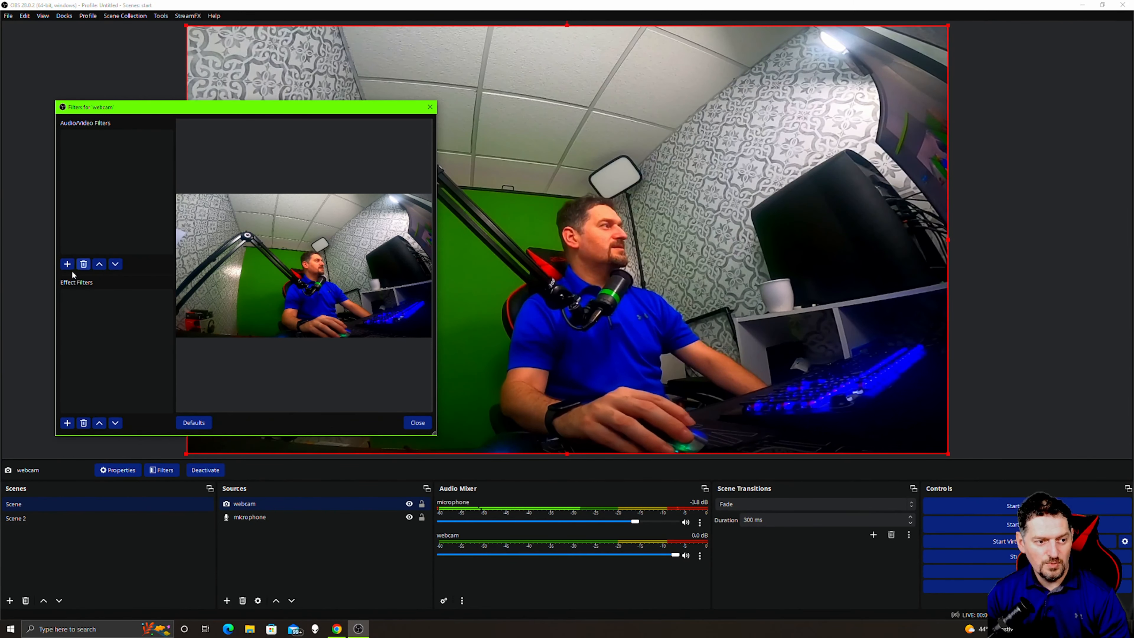
pyautogui.click(64, 265)
pyautogui.click(148, 323)
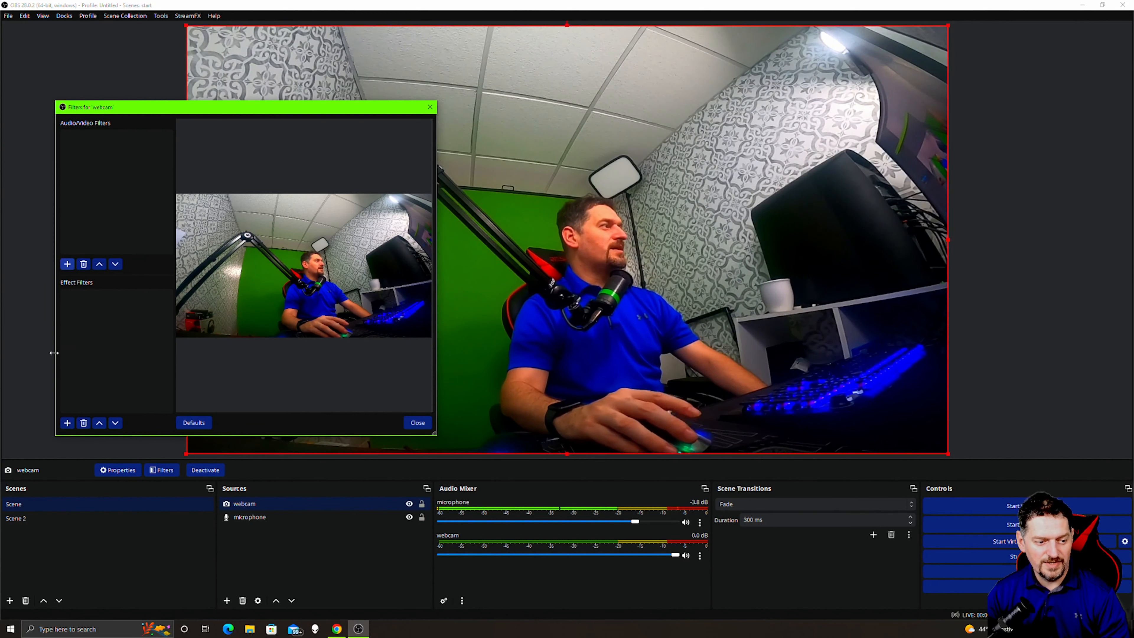
# Add a Color Correction effect filter with its default name to the webcam.
pyautogui.click(67, 424)
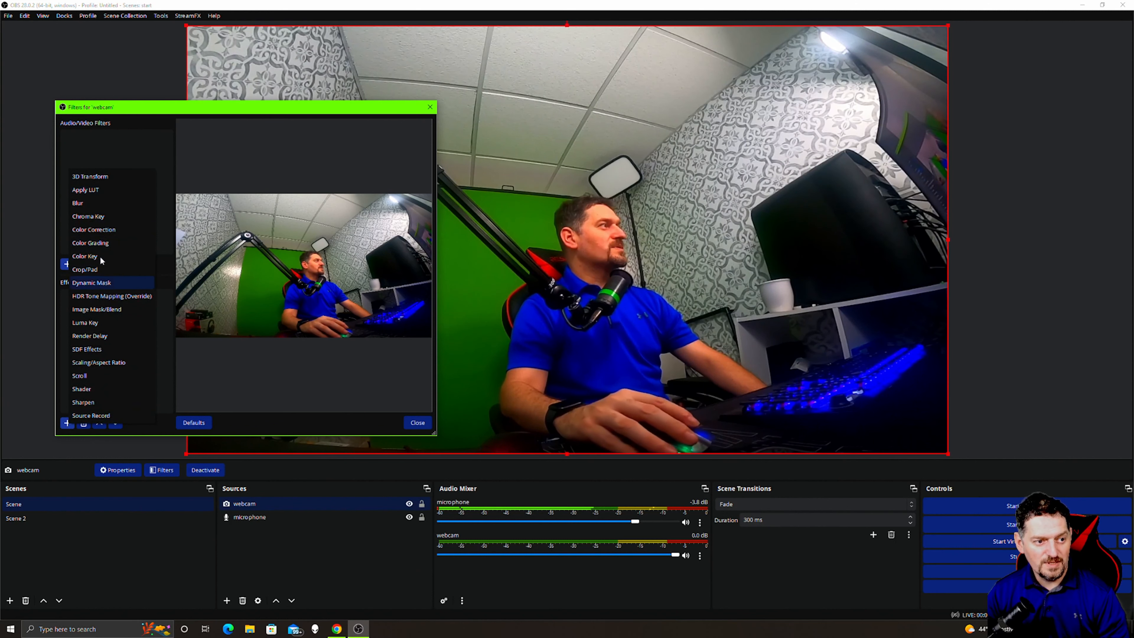
pyautogui.click(95, 232)
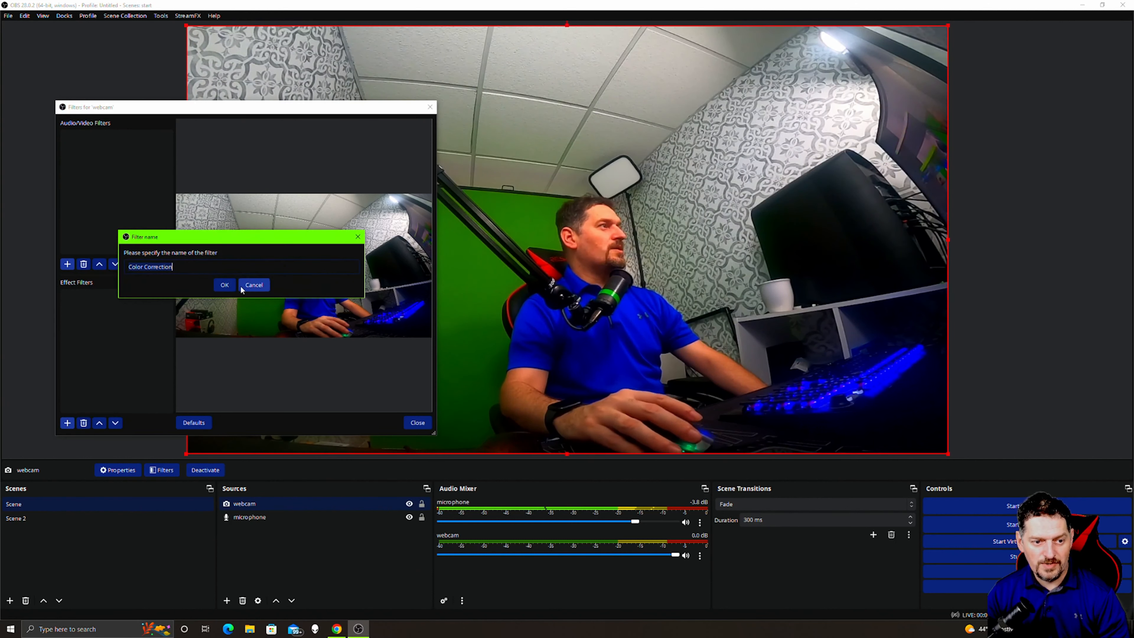
pyautogui.click(223, 285)
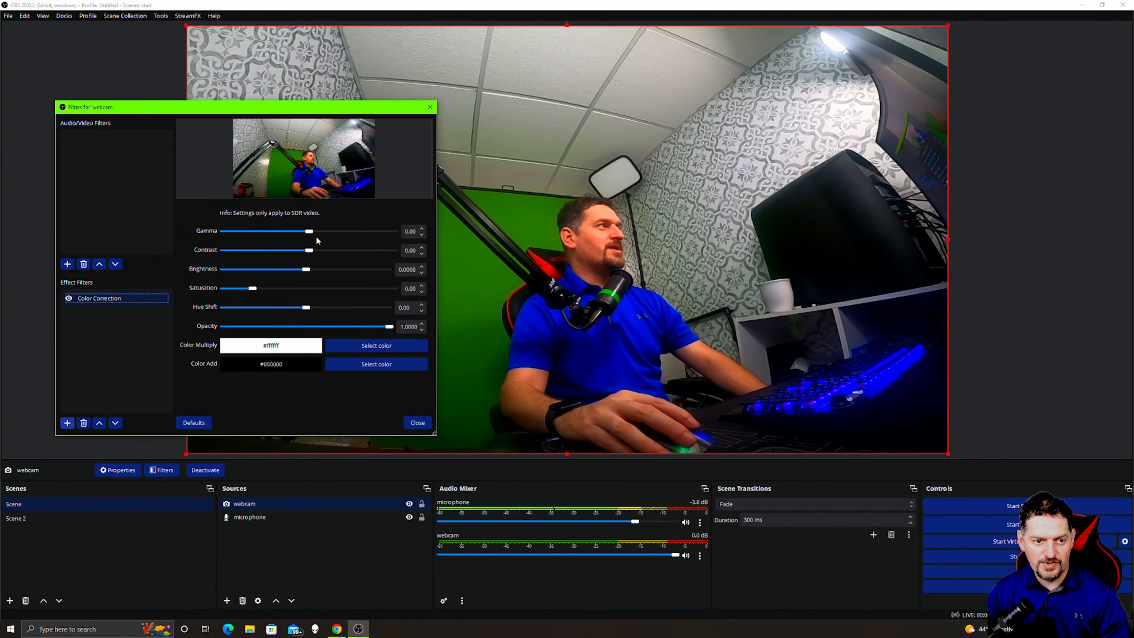
# Set the webcam's color correction to gamma -0.05, contrast -0.05, brightness 0.0027 and saturation -0.48.
pyautogui.moveTo(310, 232)
pyautogui.mouseDown()
pyautogui.moveTo(272, 233)
pyautogui.moveTo(332, 237)
pyautogui.moveTo(308, 236)
pyautogui.mouseUp()
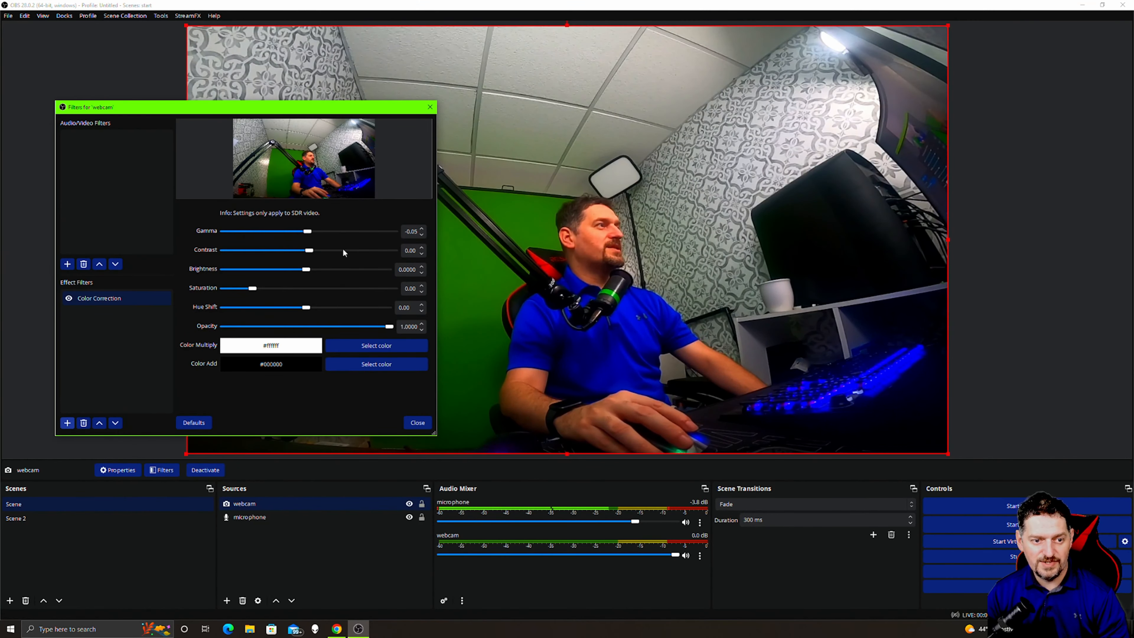
pyautogui.moveTo(333, 251); pyautogui.dragTo(306, 270)
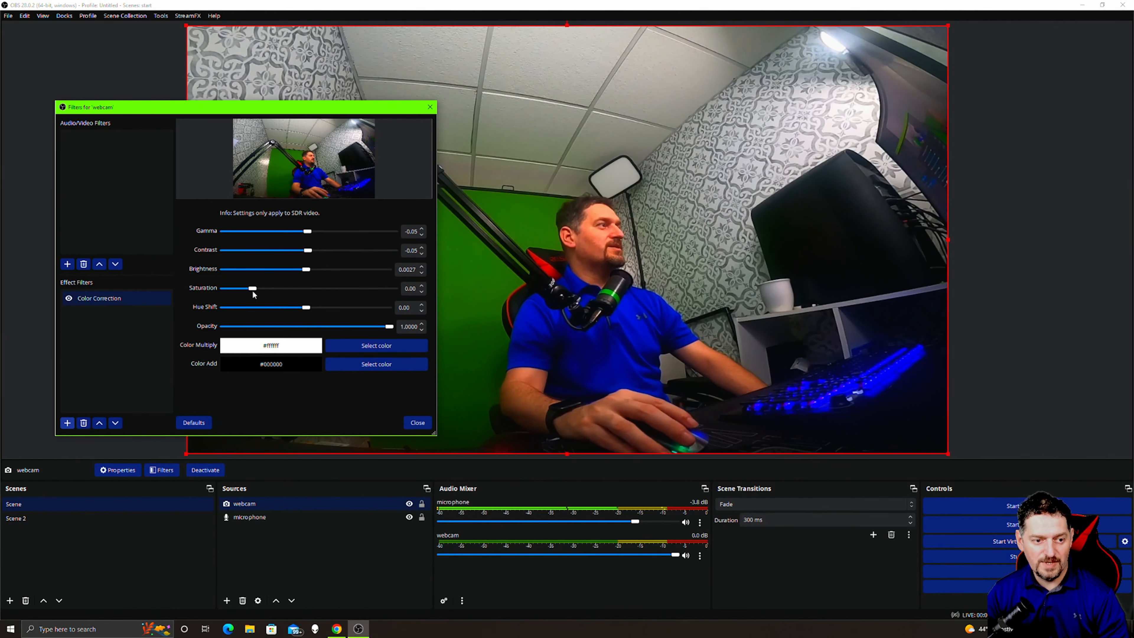
pyautogui.moveTo(253, 288); pyautogui.dragTo(240, 289)
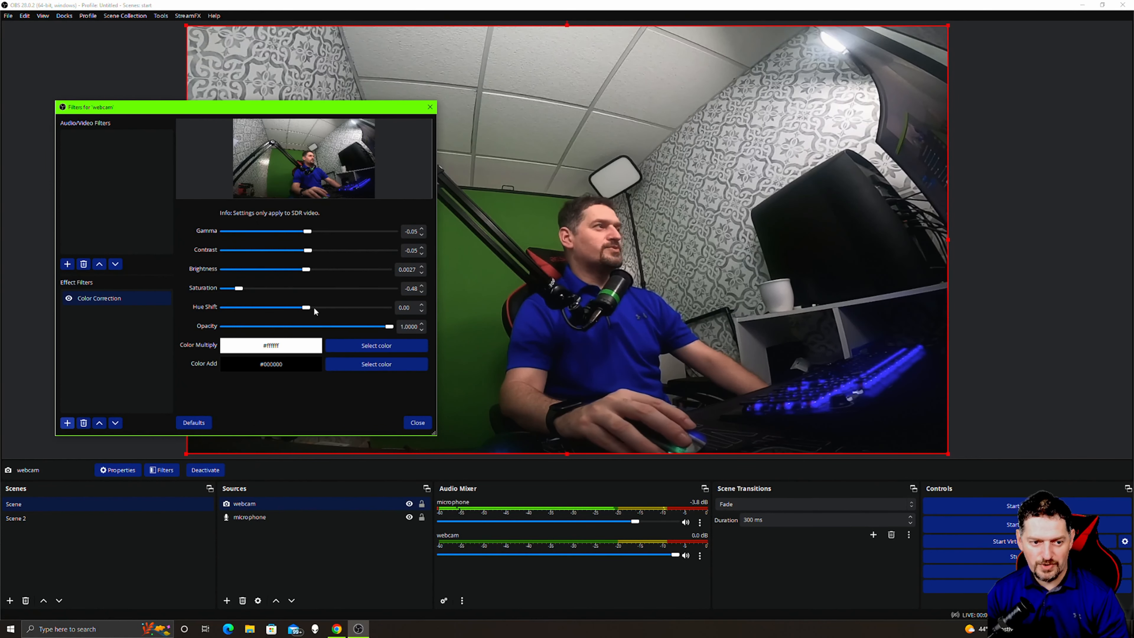
# Try a negative hue shift of about -17 on the webcam, reset it to 0 and close the filters.
pyautogui.moveTo(306, 307)
pyautogui.mouseDown()
pyautogui.moveTo(275, 309)
pyautogui.moveTo(335, 309)
pyautogui.moveTo(299, 308)
pyautogui.mouseUp()
pyautogui.moveTo(418, 310); pyautogui.dragTo(387, 307)
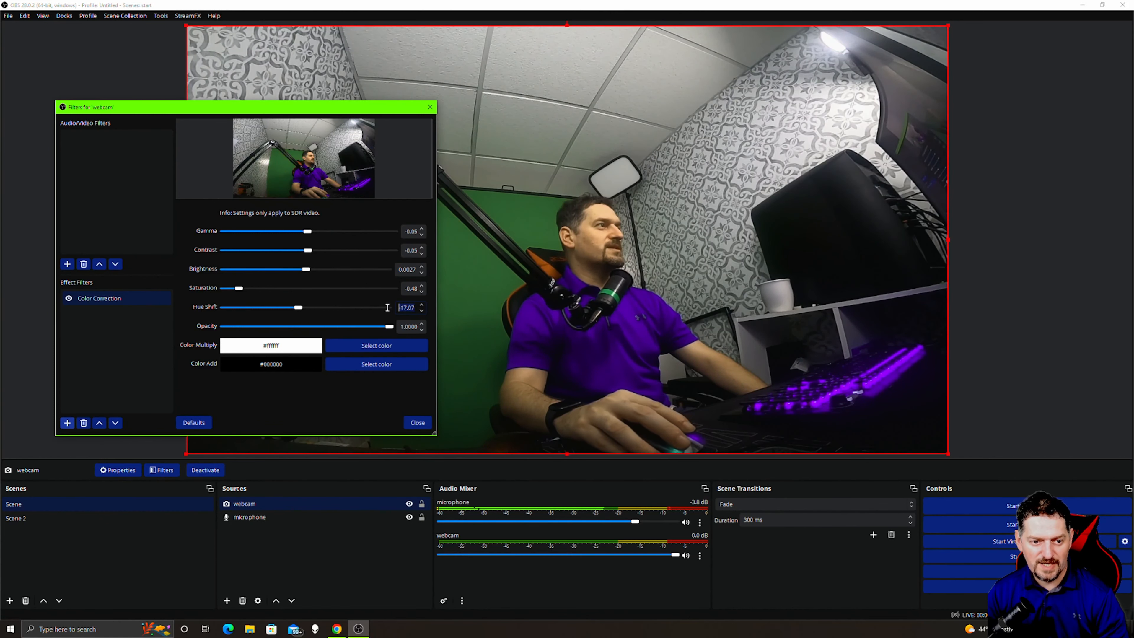
pyautogui.write('0')
pyautogui.press('Return')
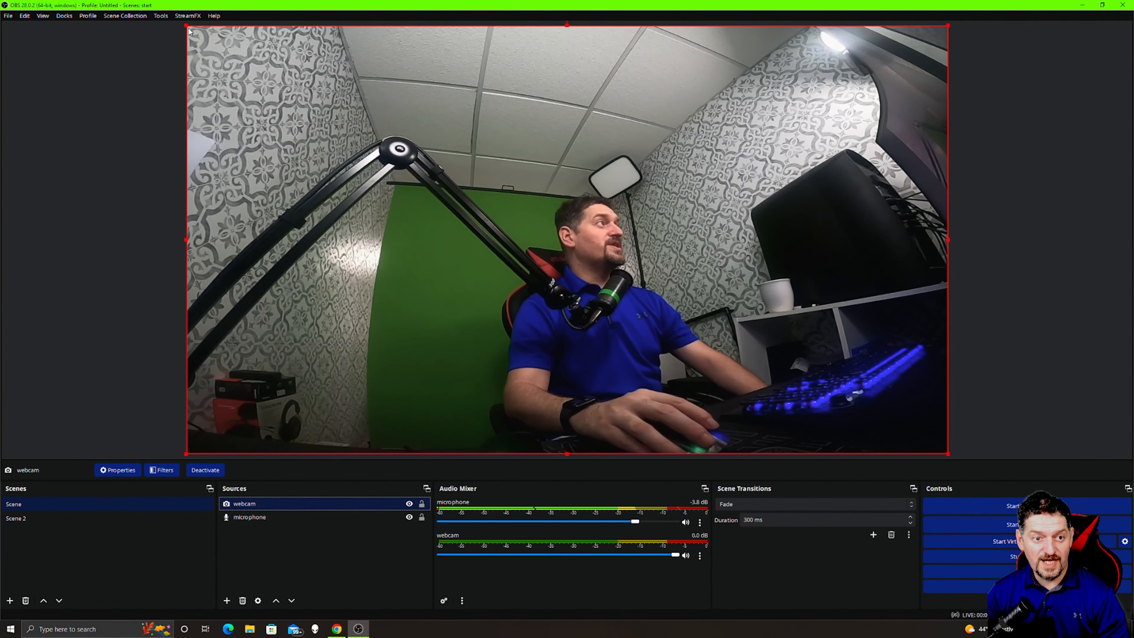
# Scale the webcam down into the canvas's lower-right corner, about 1429 px from the left edge and 804 px from the top edge.
pyautogui.moveTo(186, 25); pyautogui.dragTo(754, 357)
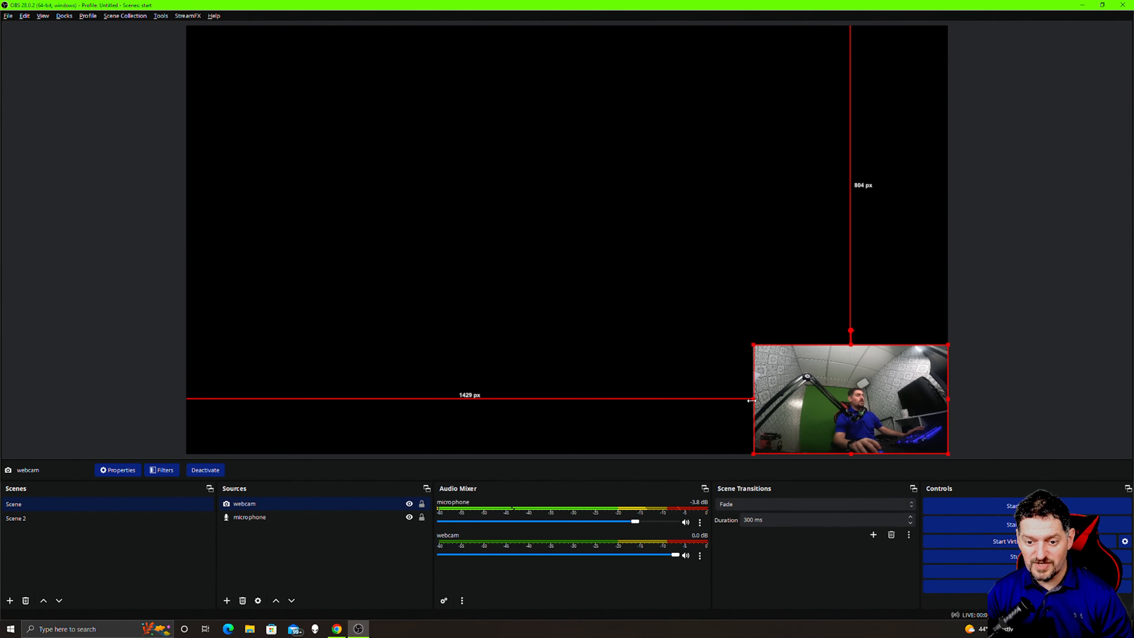
# Try cropping the webcam image on its left, right and top sides, restore the full frame and deselect it.
pyautogui.moveTo(751, 400); pyautogui.dragTo(800, 401)
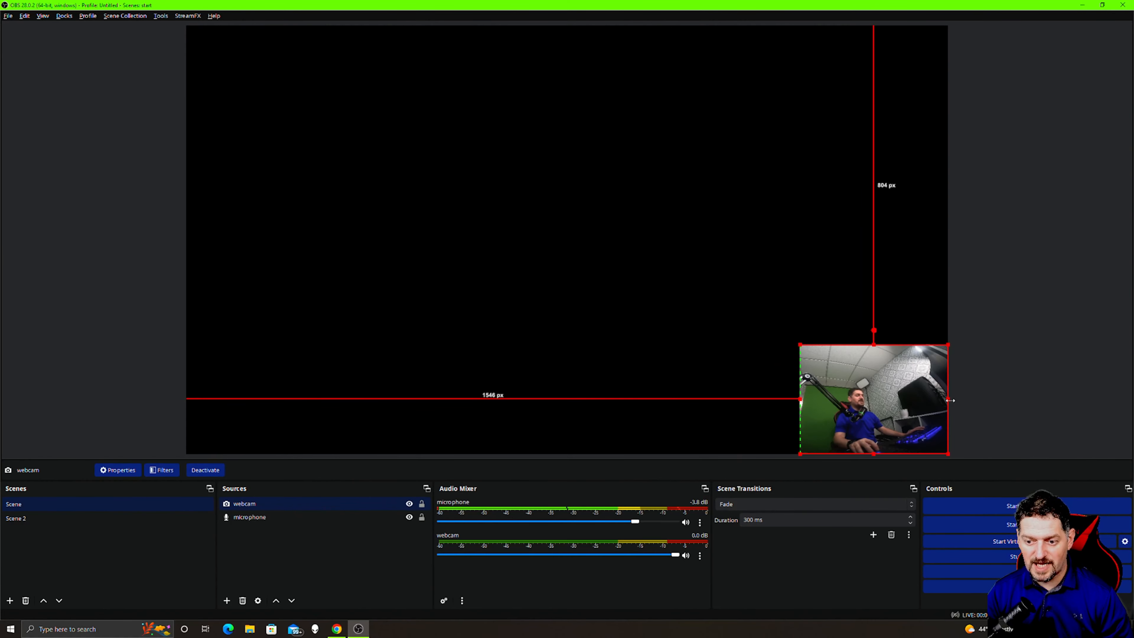
pyautogui.moveTo(948, 398); pyautogui.dragTo(883, 399)
pyautogui.moveTo(838, 345); pyautogui.dragTo(837, 386)
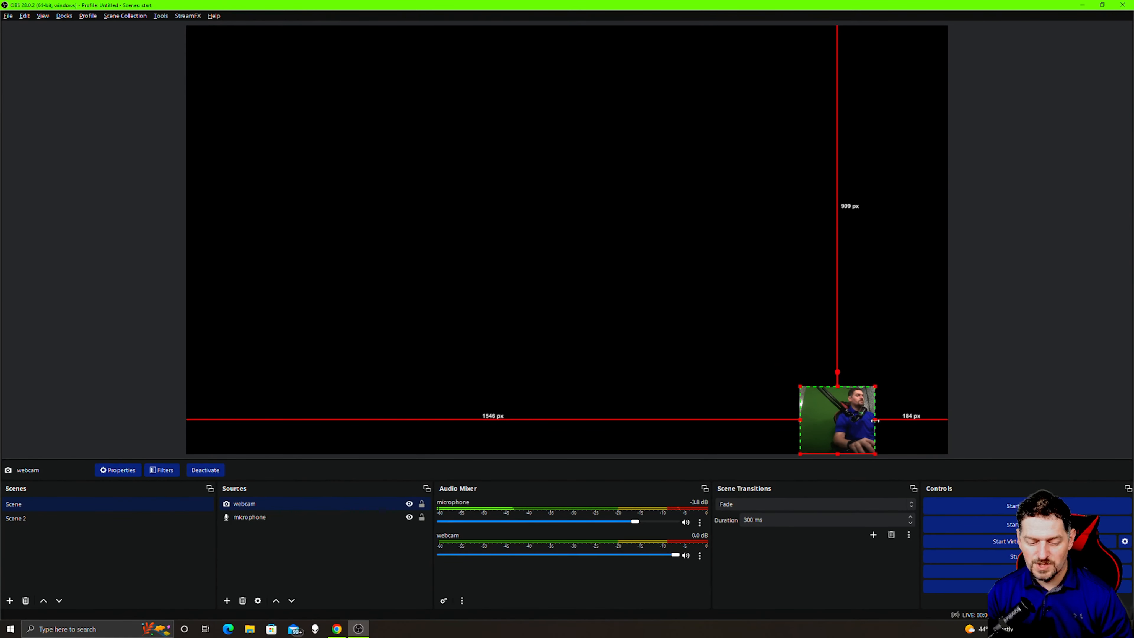
pyautogui.moveTo(874, 420); pyautogui.dragTo(961, 430)
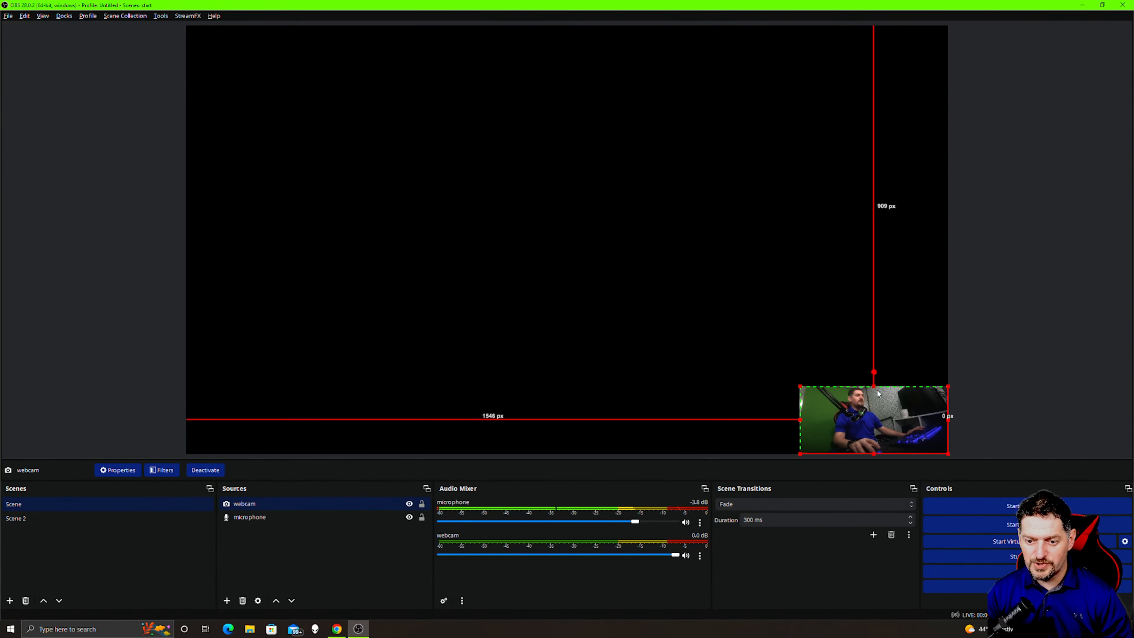
pyautogui.moveTo(878, 392); pyautogui.dragTo(877, 345)
pyautogui.moveTo(799, 397); pyautogui.dragTo(737, 395)
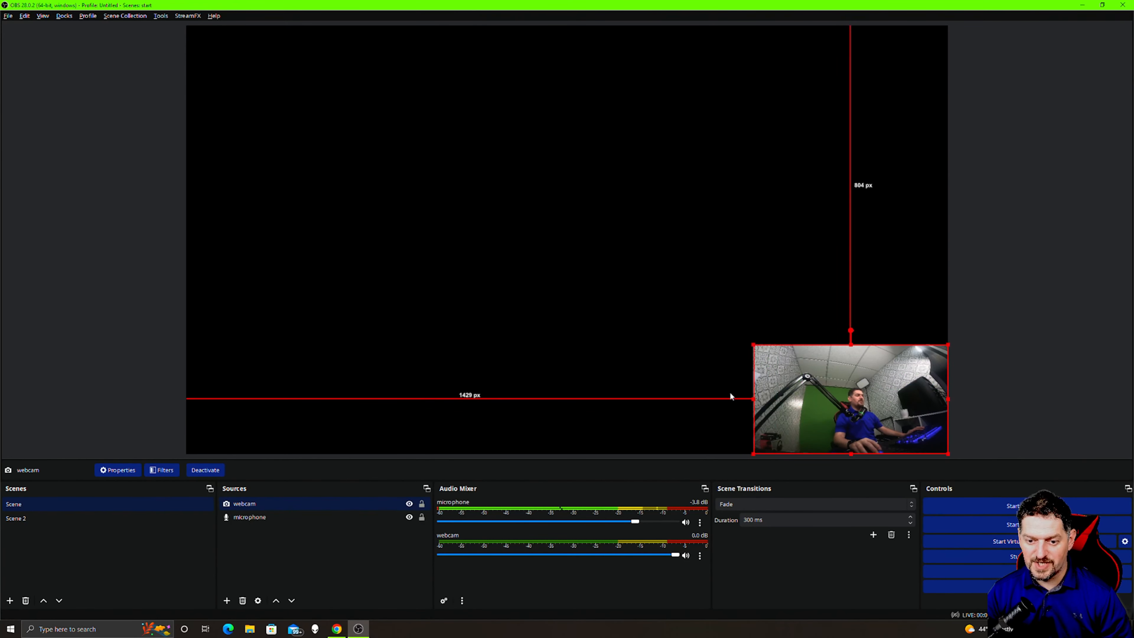
pyautogui.click(666, 298)
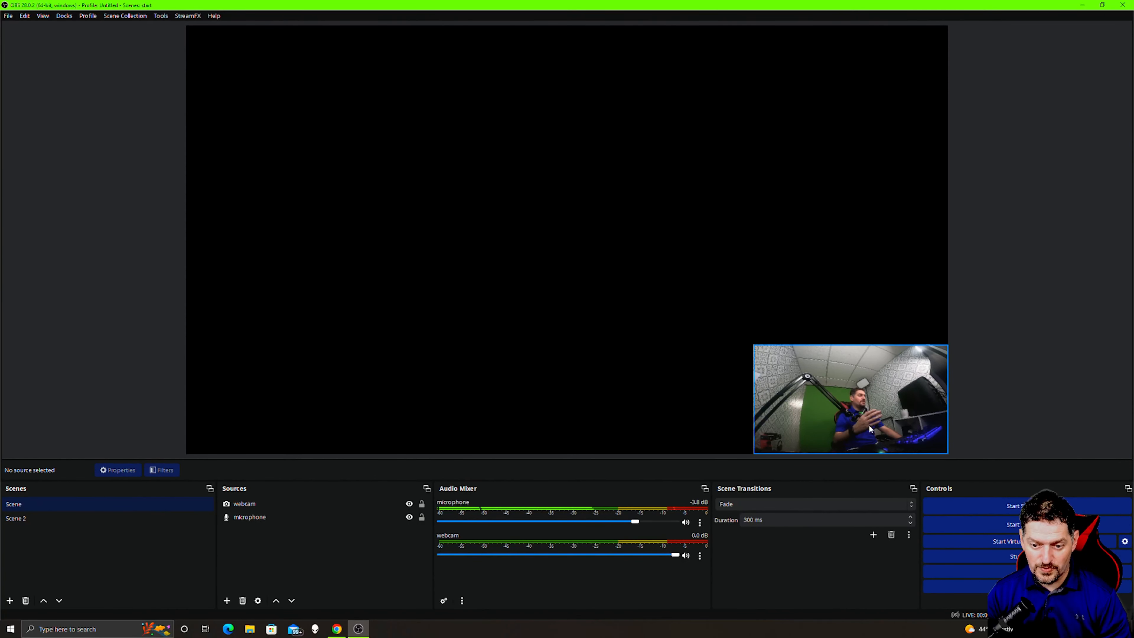
# Add a Display Capture source for Display 1 with the Automatic capture method.
pyautogui.click(227, 600)
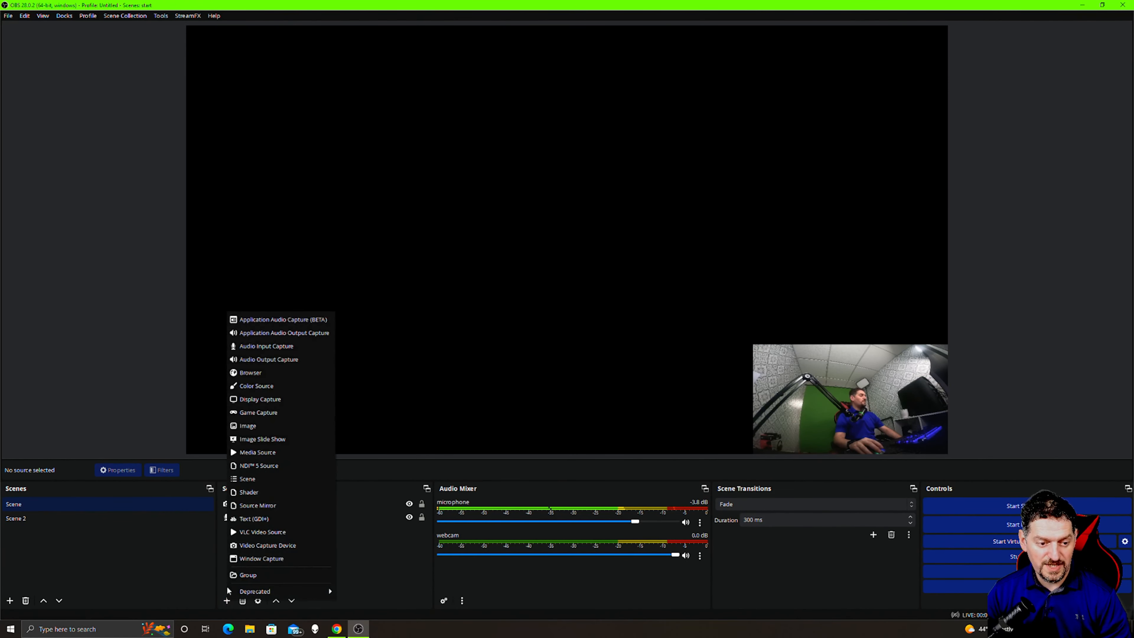
pyautogui.click(262, 399)
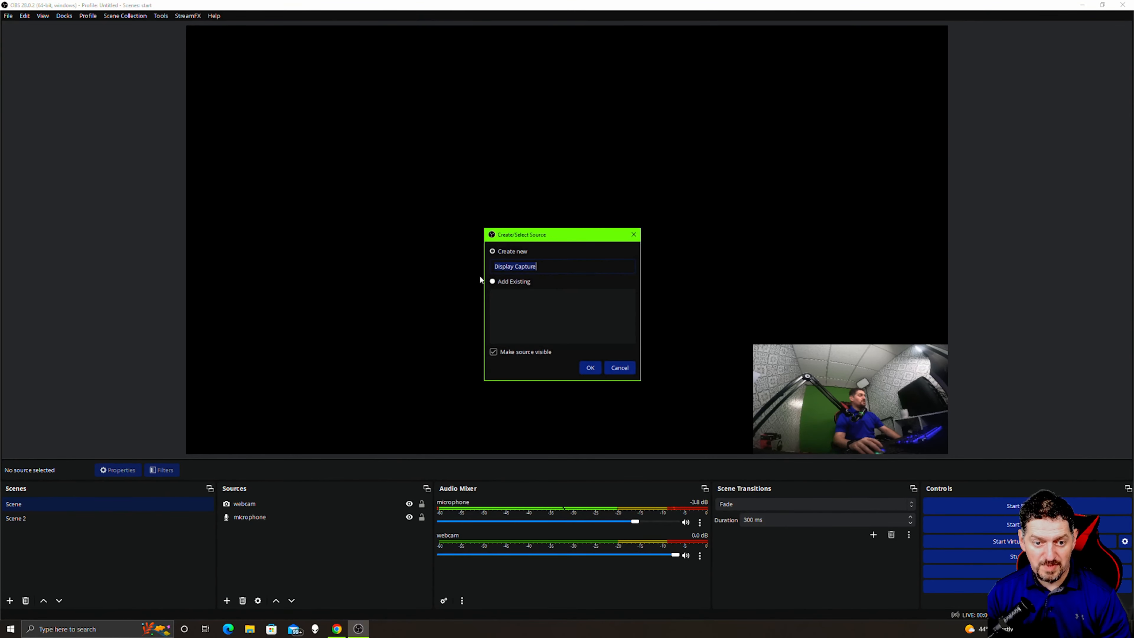
pyautogui.click(591, 367)
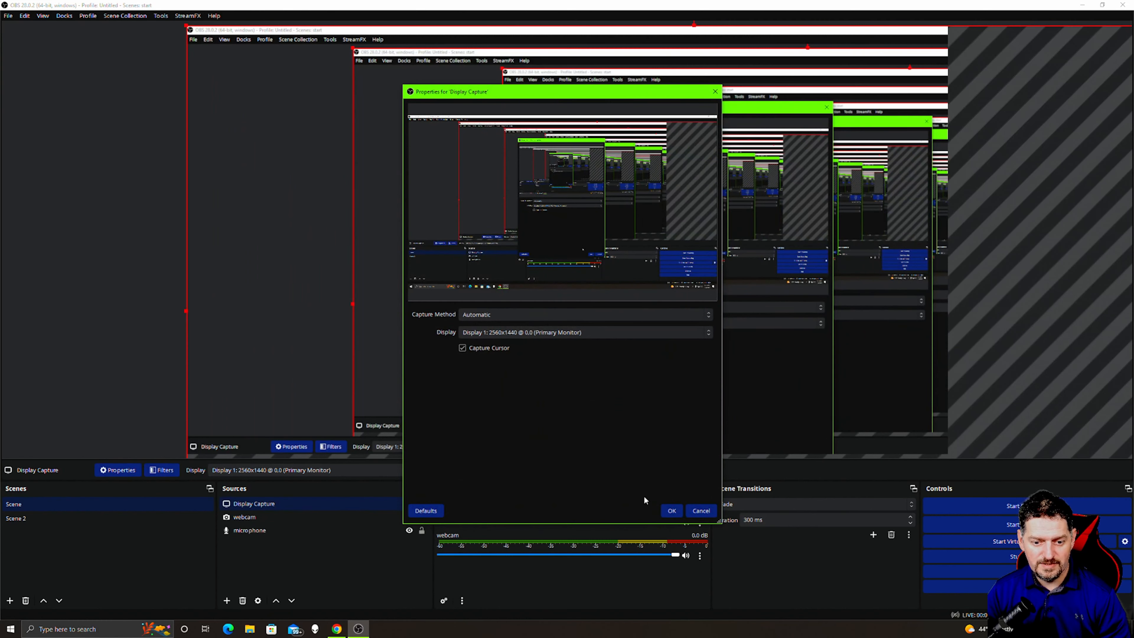
pyautogui.click(573, 315)
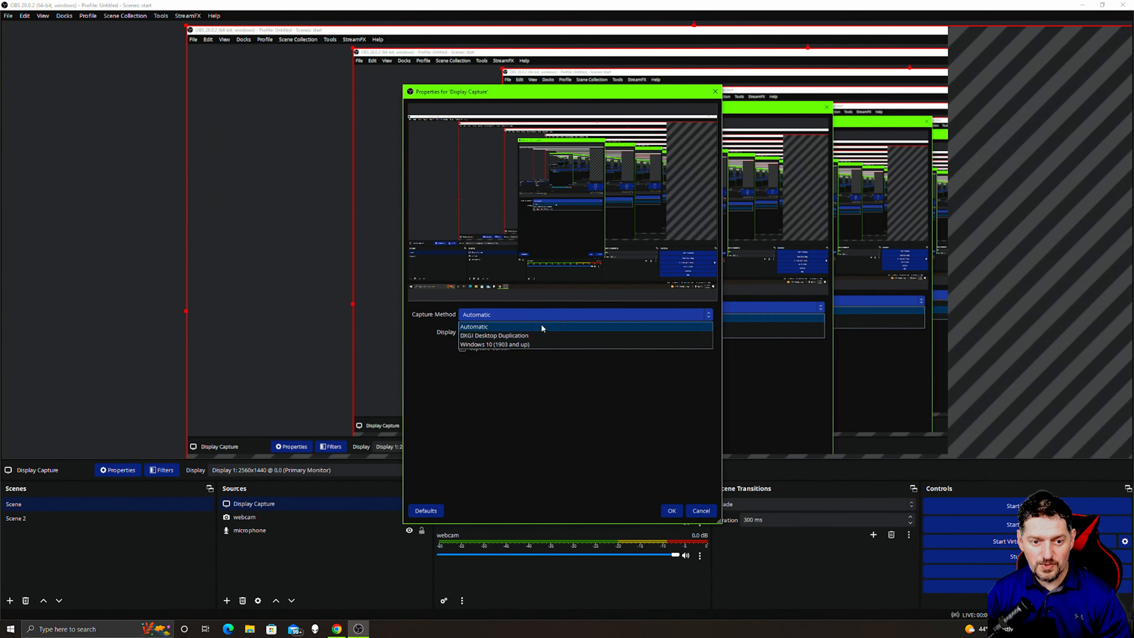
pyautogui.click(552, 419)
pyautogui.click(672, 511)
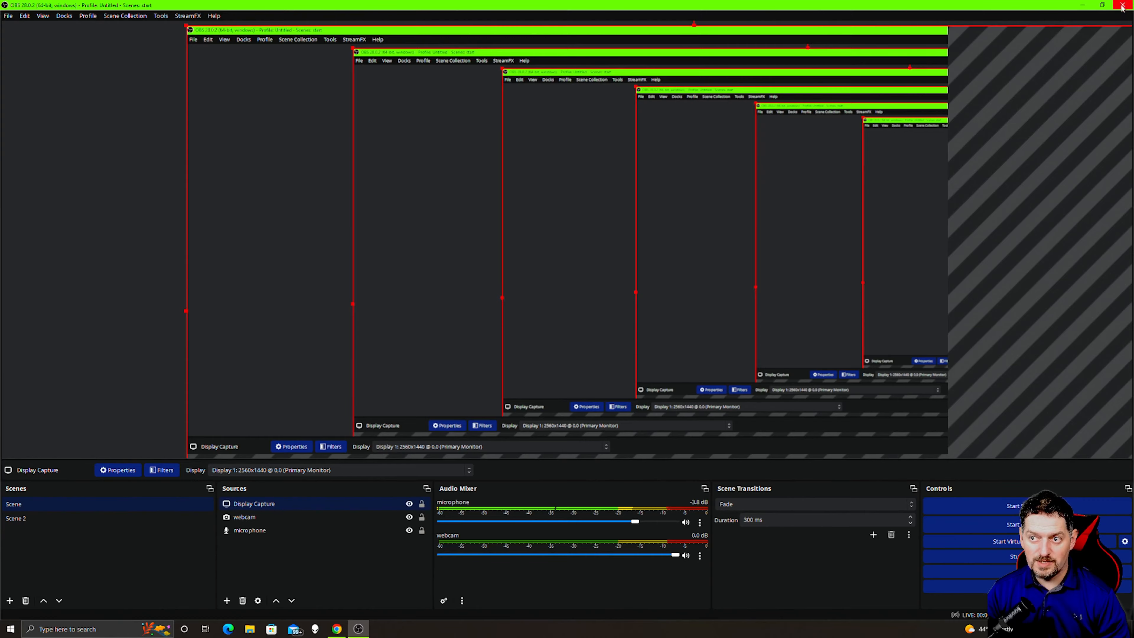
# Minimize the OBS and browser windows to expose the desktop, and bring OBS back.
pyautogui.click(1083, 6)
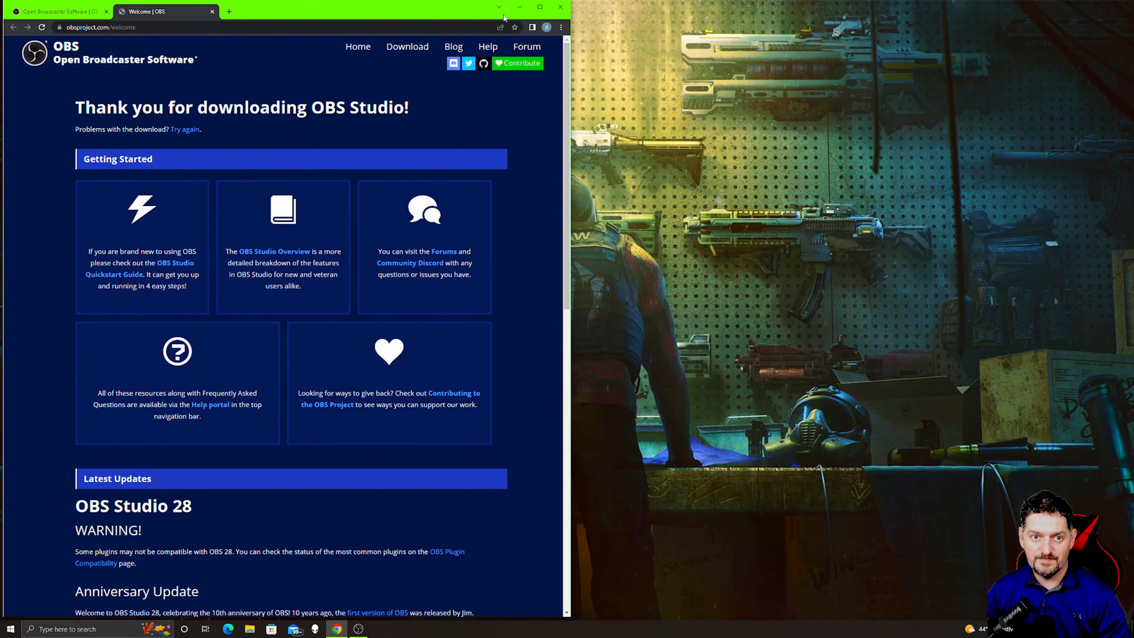
pyautogui.click(519, 7)
pyautogui.click(358, 628)
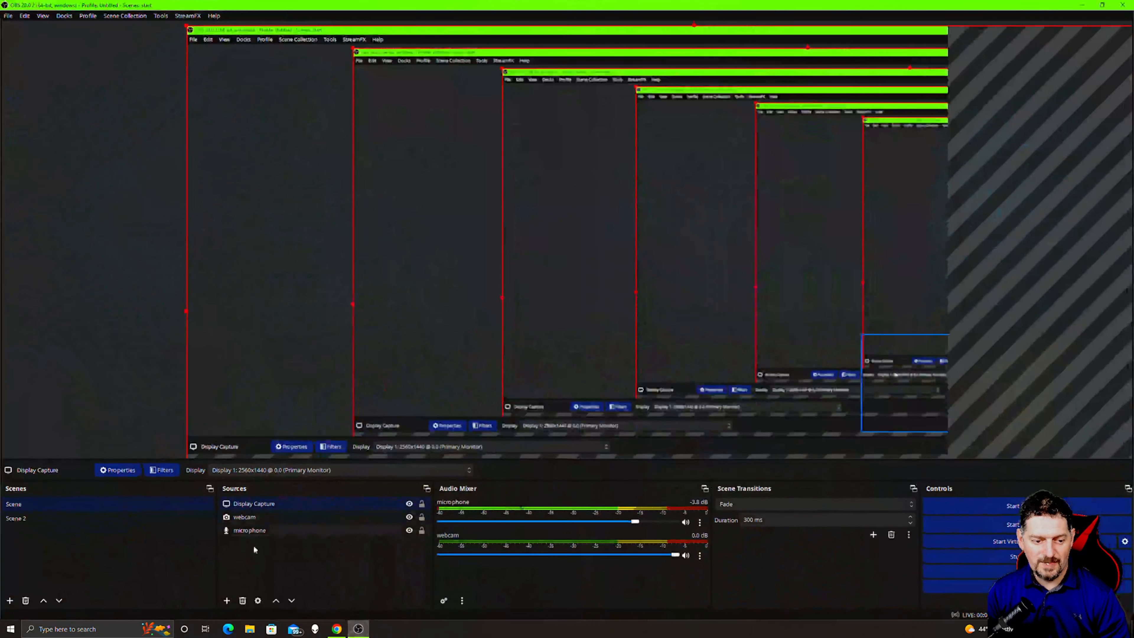
# Move the Display Capture source below the webcam and microphone and remove it from the scene.
pyautogui.moveTo(257, 505); pyautogui.dragTo(263, 538)
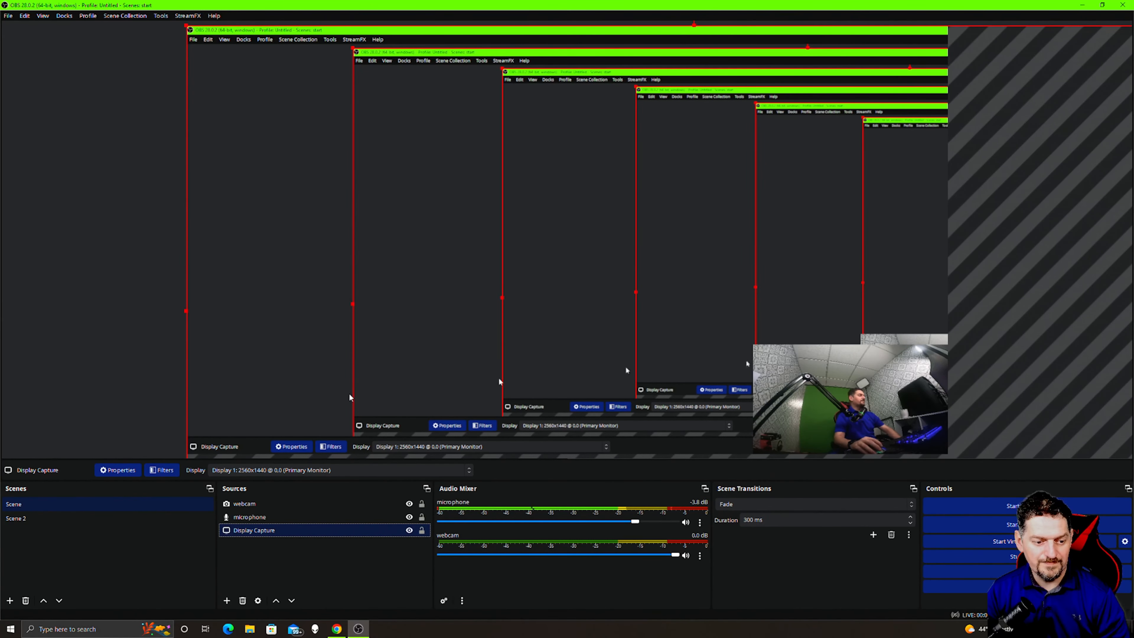
pyautogui.rightClick(251, 531)
pyautogui.click(266, 335)
# Add a Game Capture source in Capture specific window mode without choosing a window.
pyautogui.click(226, 600)
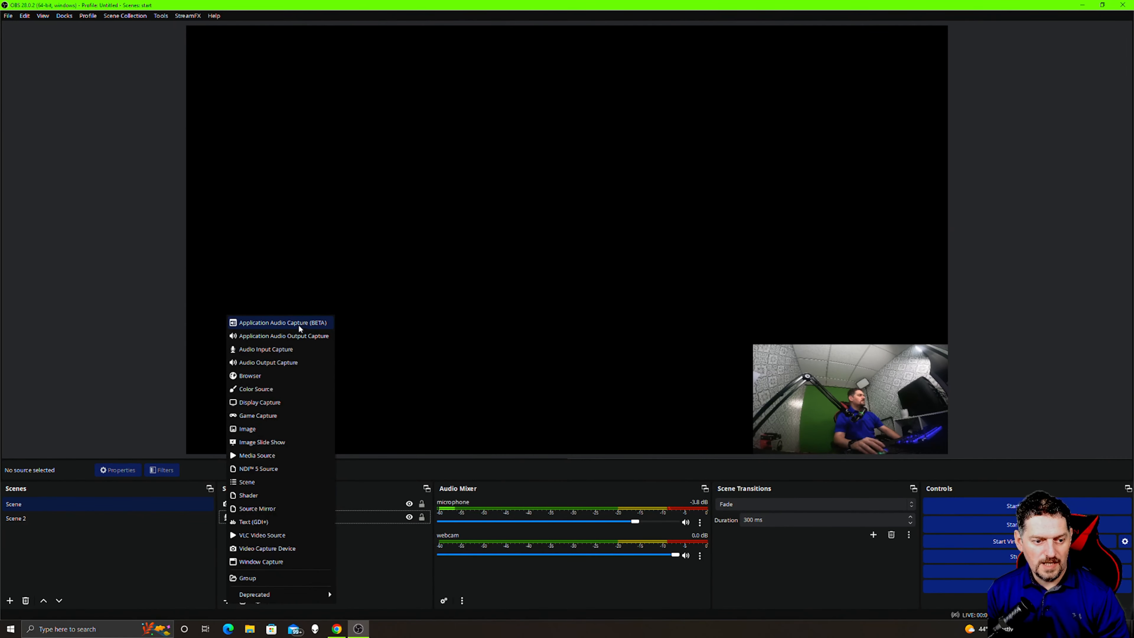
pyautogui.click(269, 418)
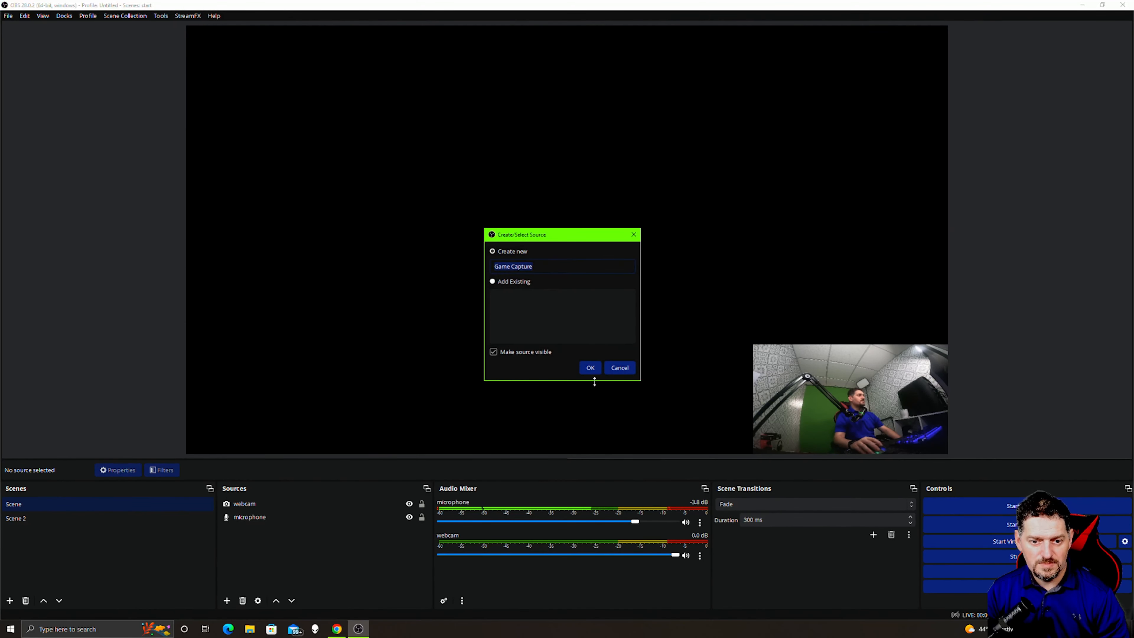
pyautogui.click(590, 366)
pyautogui.click(589, 314)
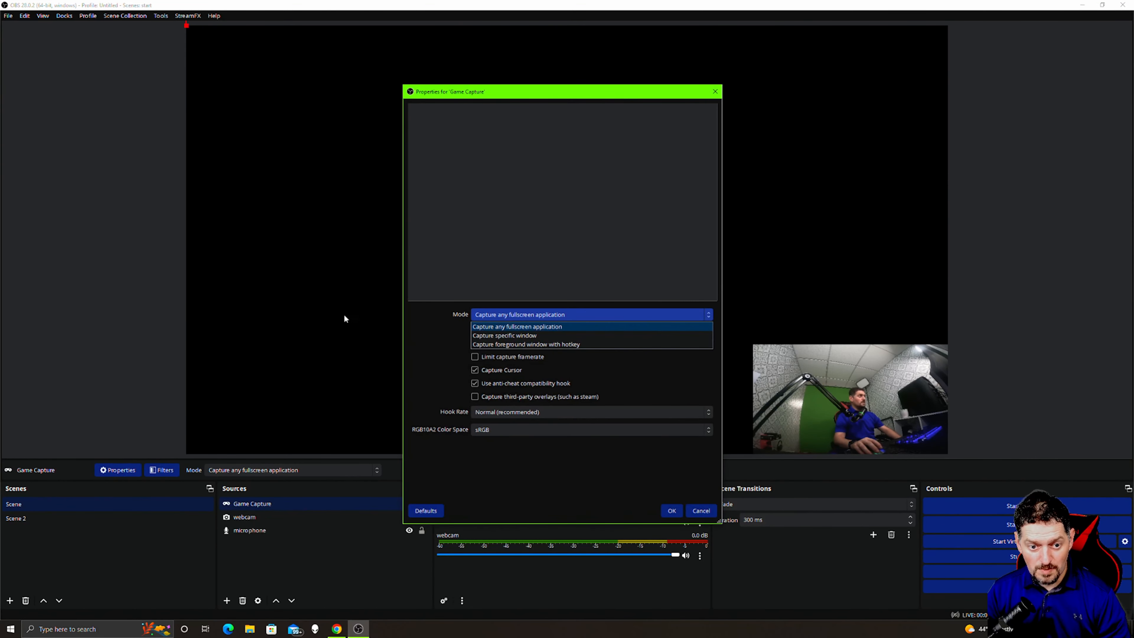
pyautogui.click(503, 334)
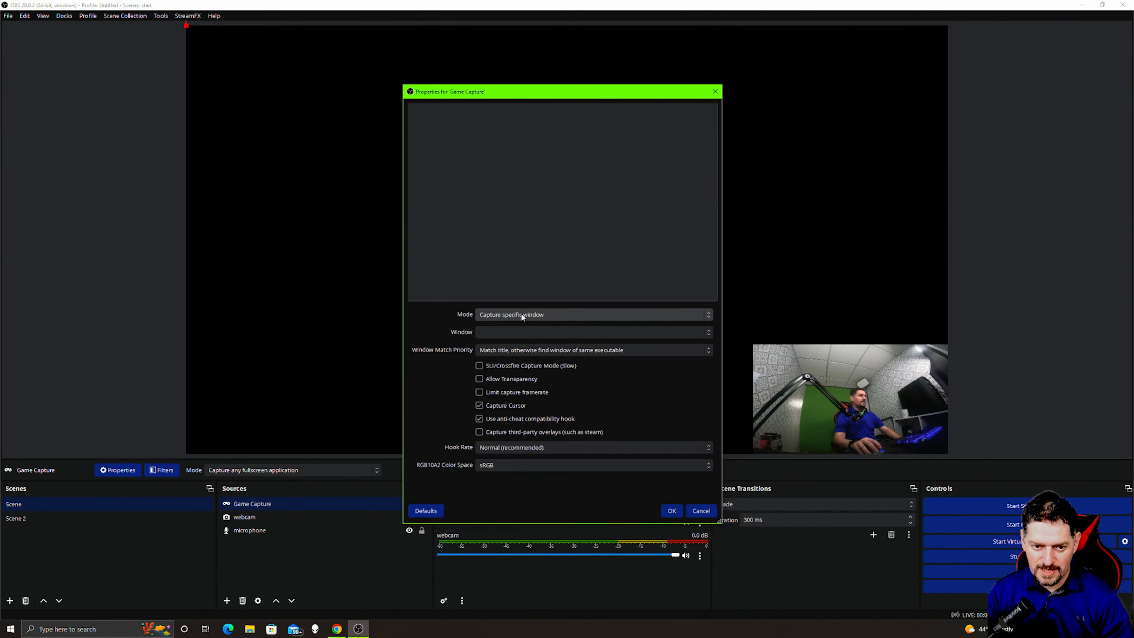
pyautogui.click(703, 331)
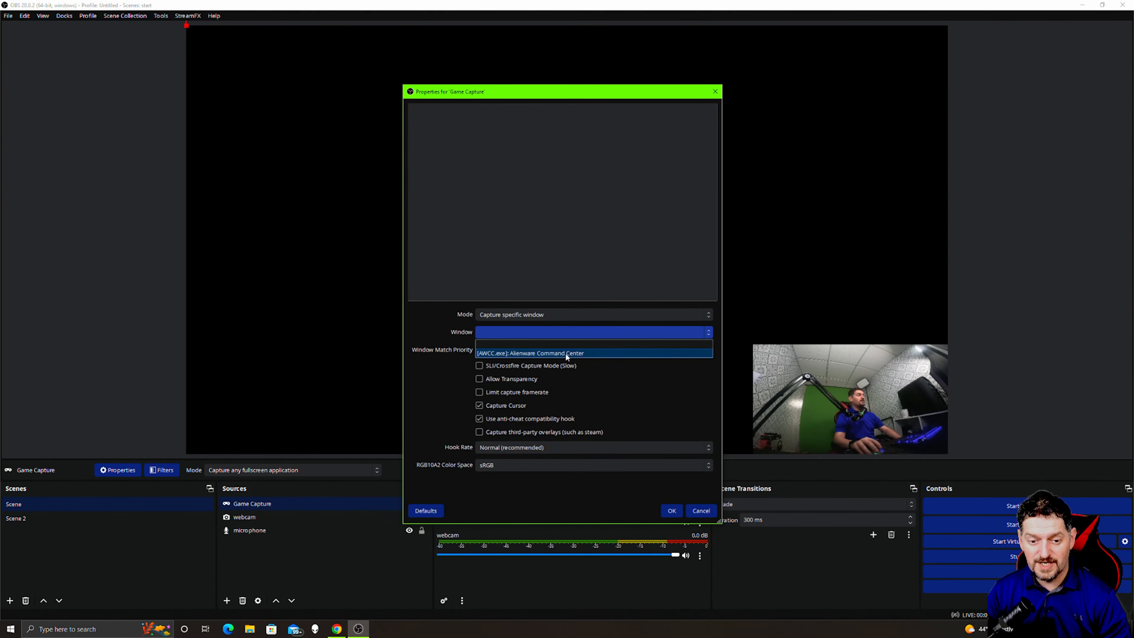
pyautogui.click(670, 511)
pyautogui.click(672, 511)
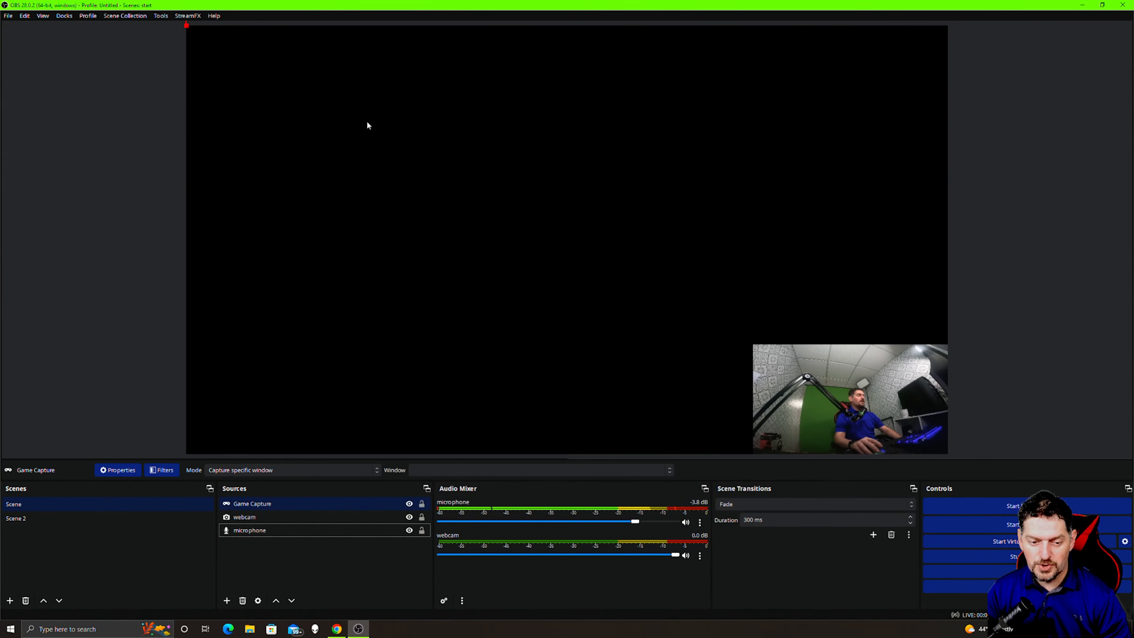
# Add a Text (GDI+) source with the text "lk;asdjf".
pyautogui.click(225, 600)
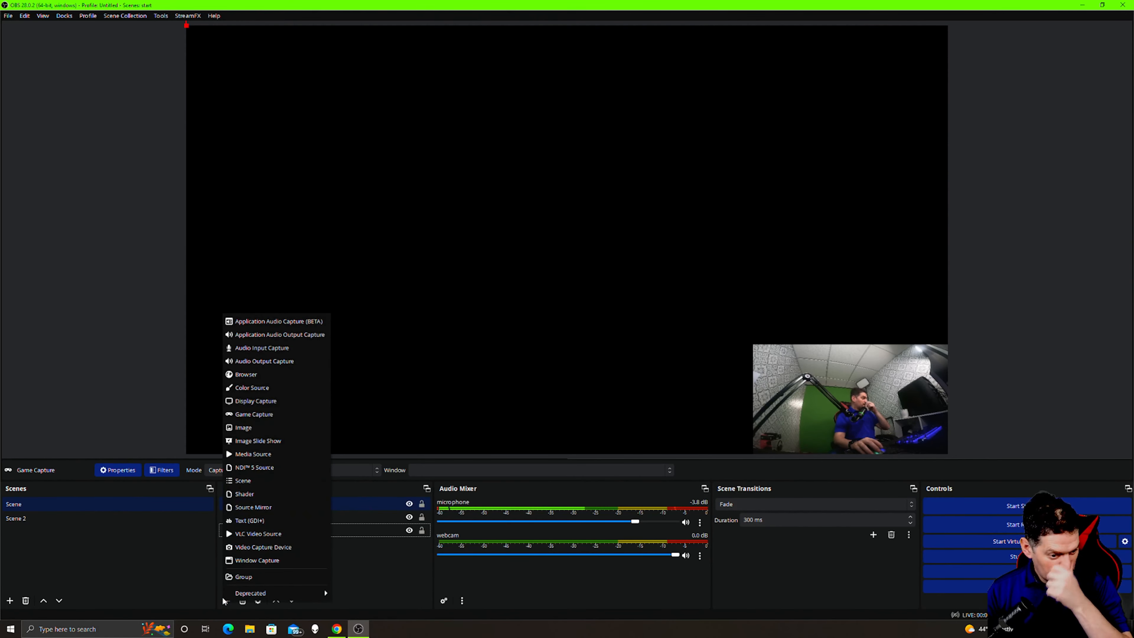
pyautogui.click(241, 522)
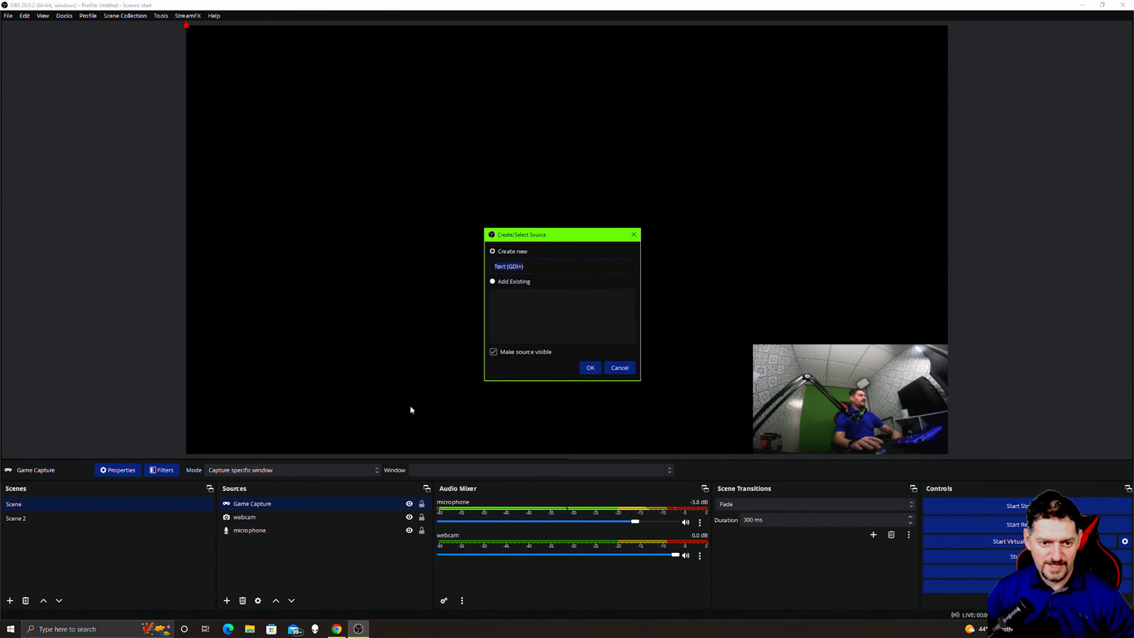
pyautogui.click(589, 367)
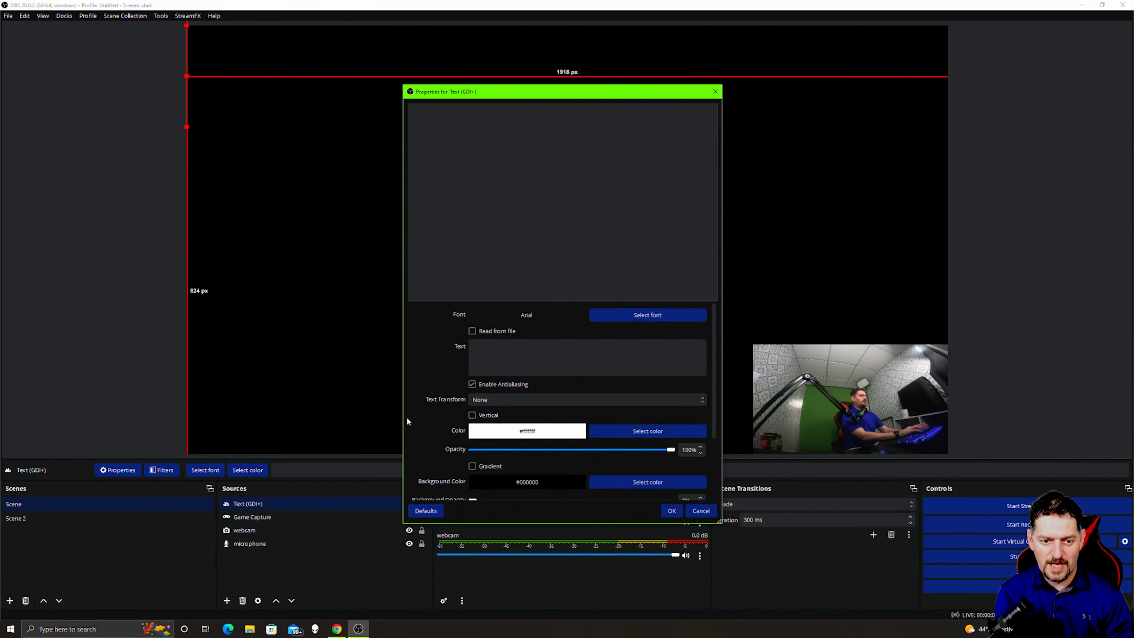
pyautogui.click(491, 361)
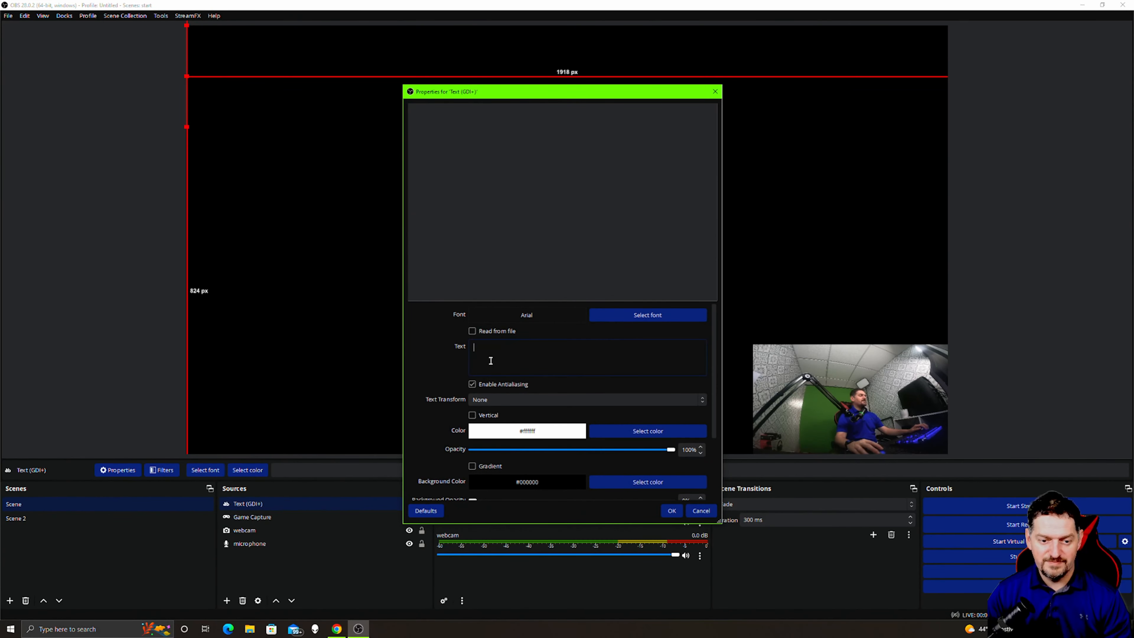
pyautogui.write('lk;asdjf')
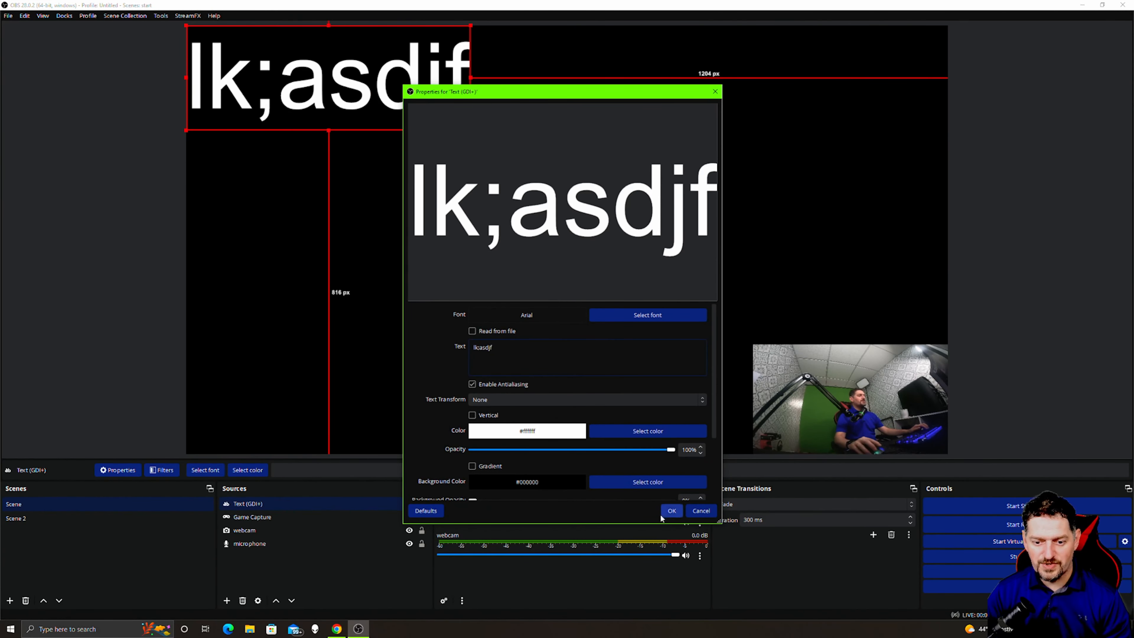
# Color the text bright blue and enable a gradient with the green gradient color #64ff1c.
pyautogui.click(643, 431)
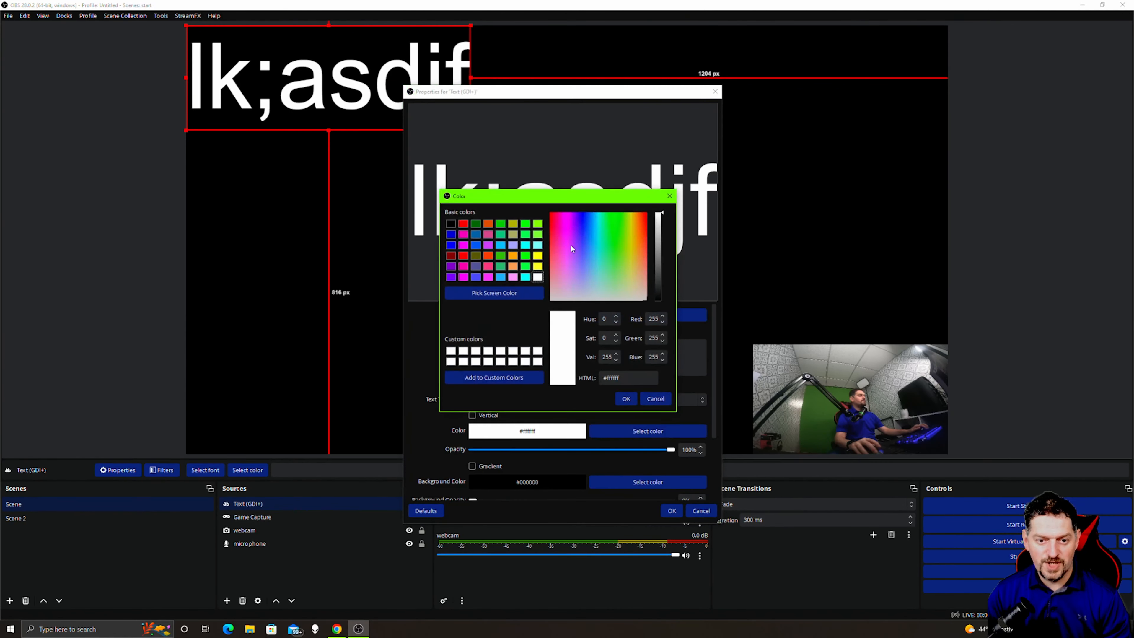
pyautogui.click(582, 226)
pyautogui.click(626, 399)
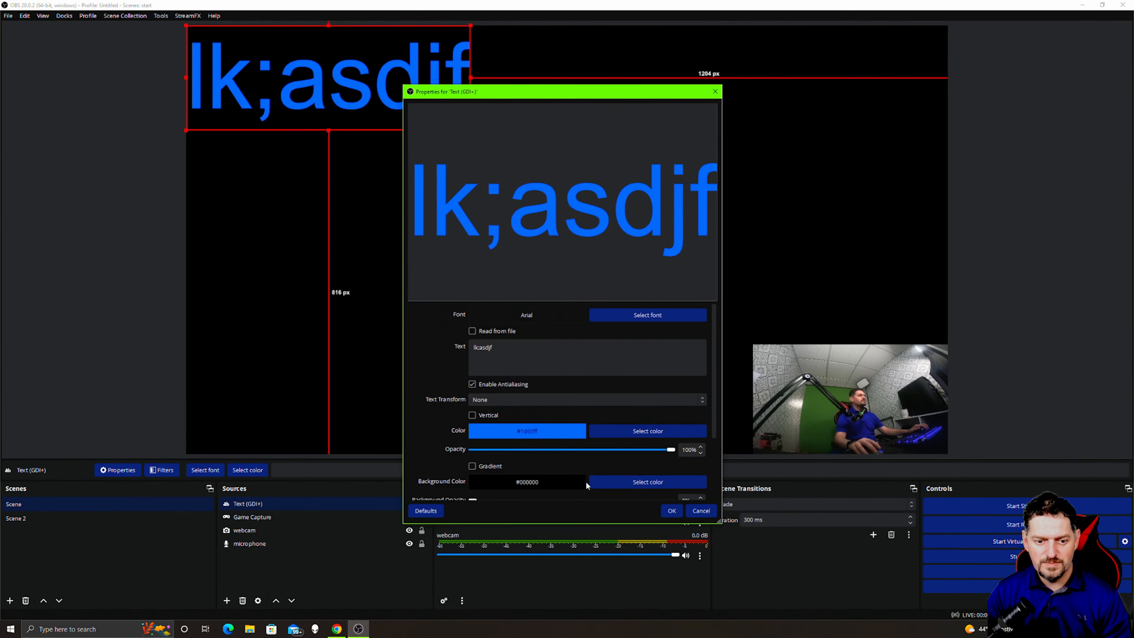
pyautogui.click(472, 466)
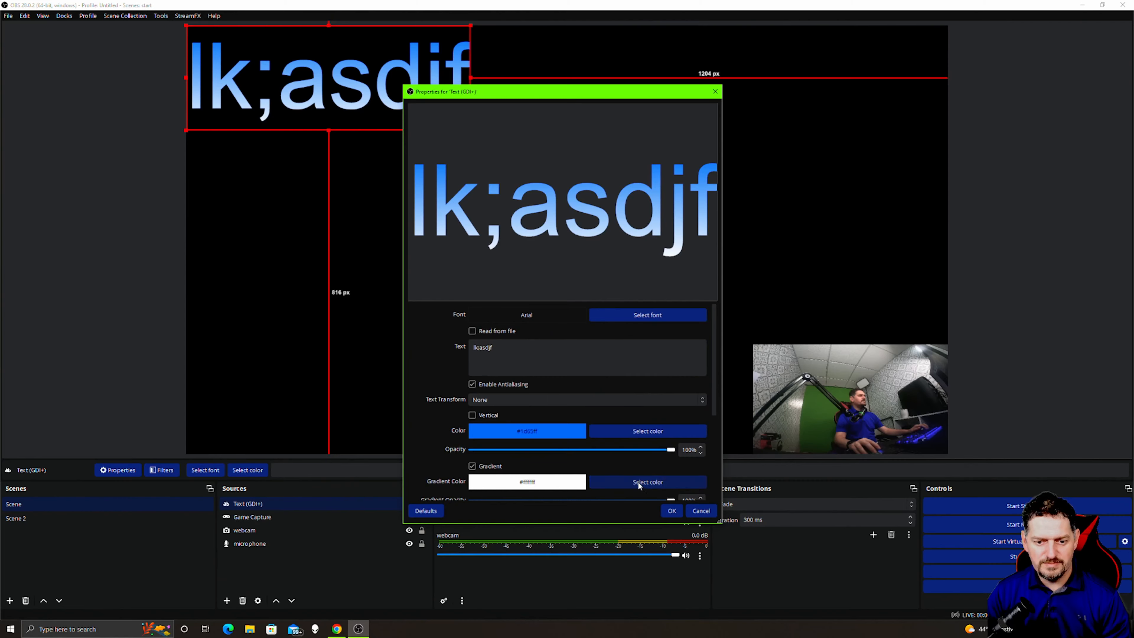
pyautogui.click(647, 481)
pyautogui.click(622, 222)
pyautogui.click(619, 222)
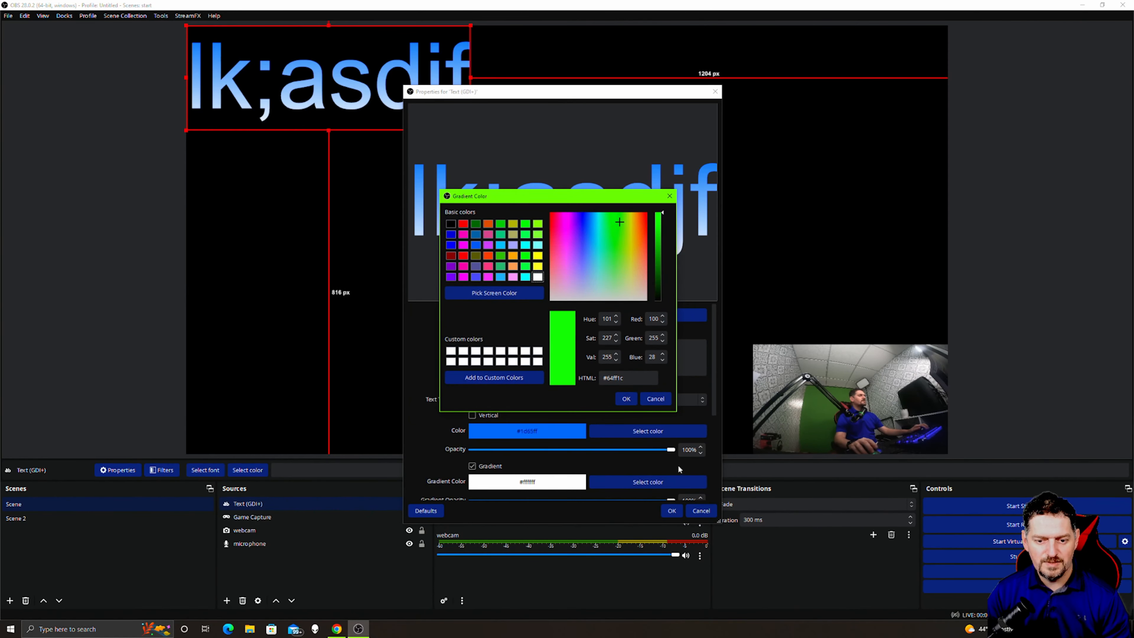
pyautogui.click(625, 399)
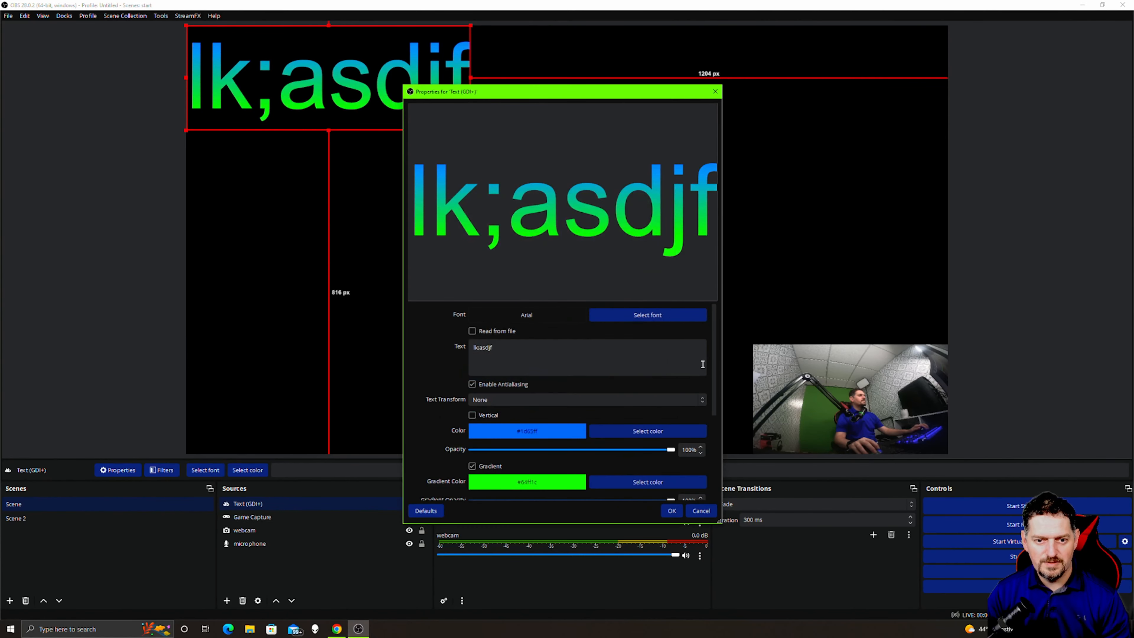
# Set the text's gradient direction to 112.40 and accept the text properties.
pyautogui.moveTo(714, 340); pyautogui.dragTo(712, 391)
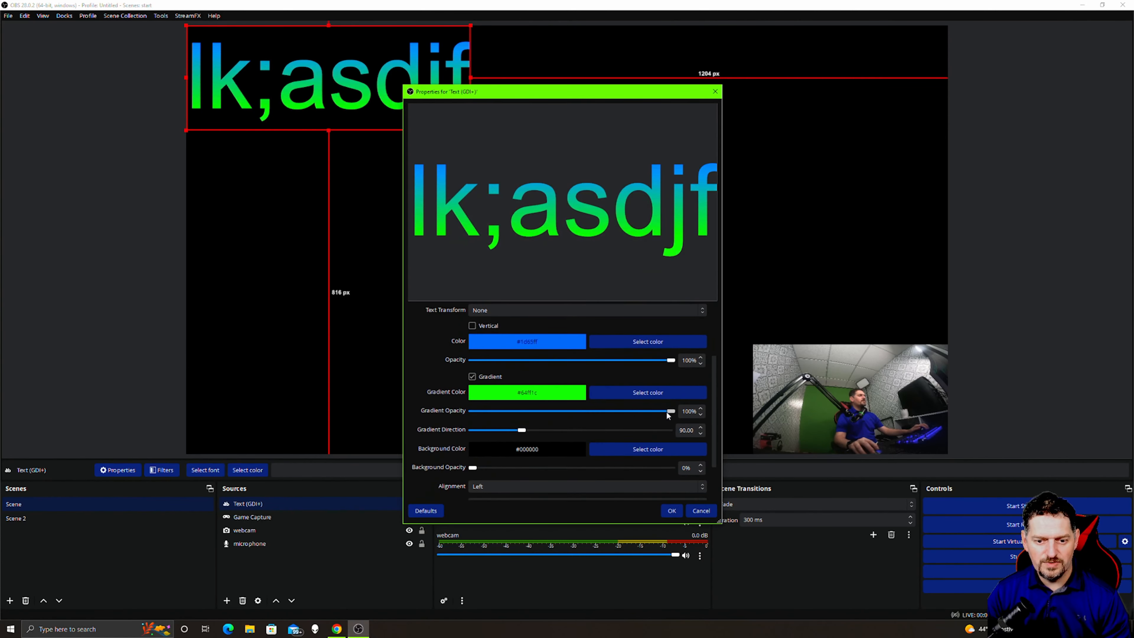
pyautogui.moveTo(522, 433)
pyautogui.mouseDown()
pyautogui.moveTo(474, 434)
pyautogui.moveTo(598, 436)
pyautogui.moveTo(533, 451)
pyautogui.mouseUp()
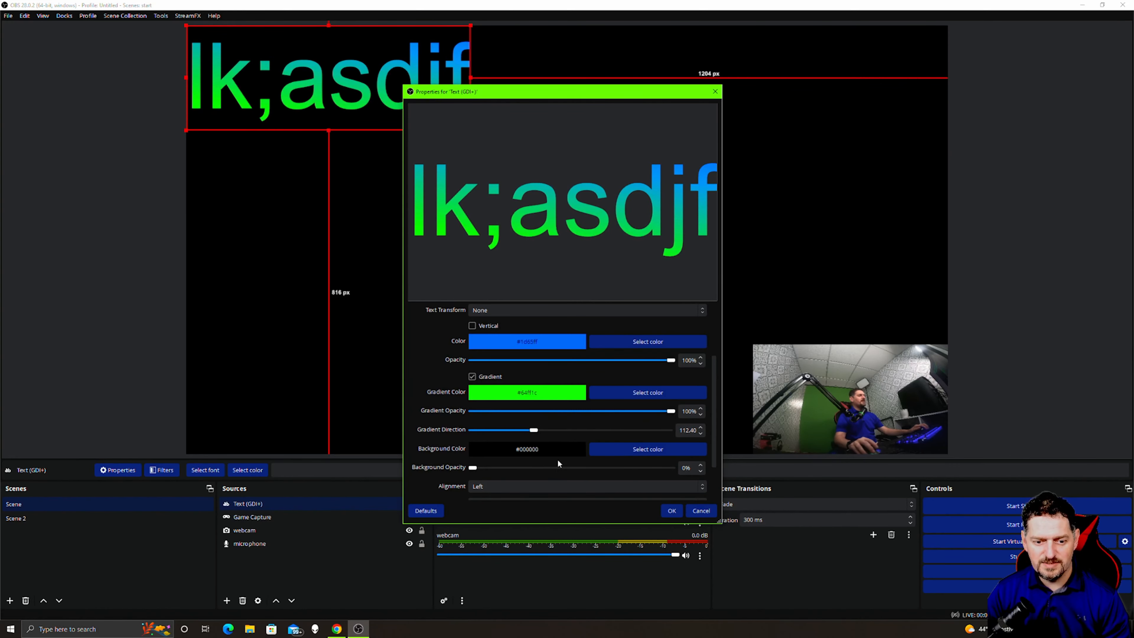
pyautogui.scroll(-1, 557, 459)
pyautogui.click(670, 511)
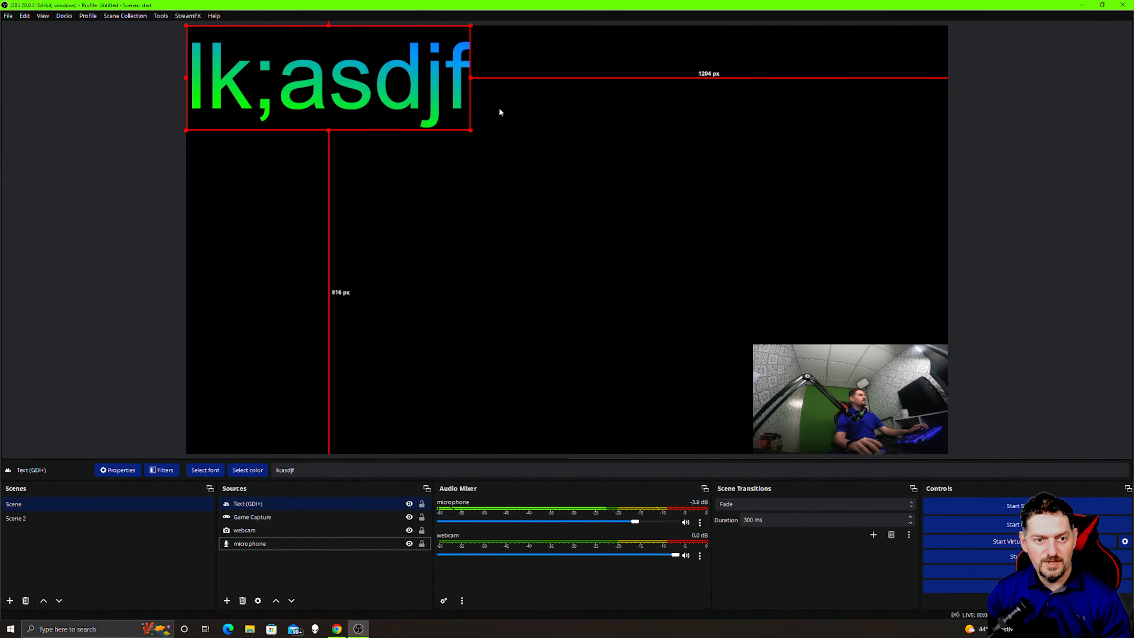
# Scale the text down into the canvas's upper-left corner, about 1673 px from the right edge and 989 px from the bottom edge.
pyautogui.click(465, 129)
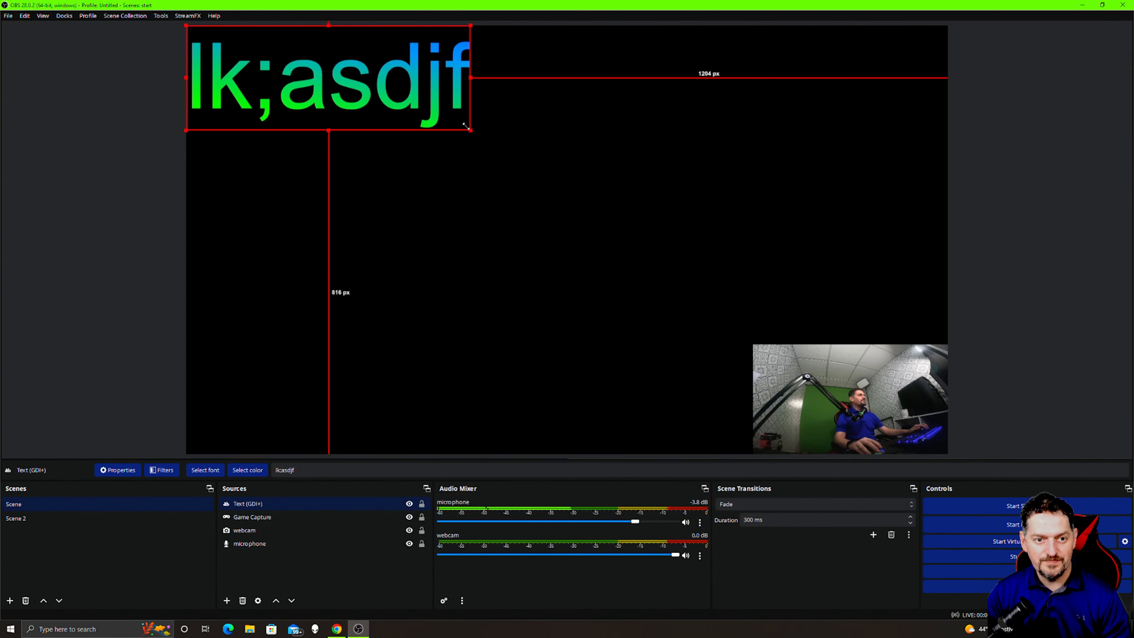
pyautogui.moveTo(465, 127); pyautogui.dragTo(299, 47)
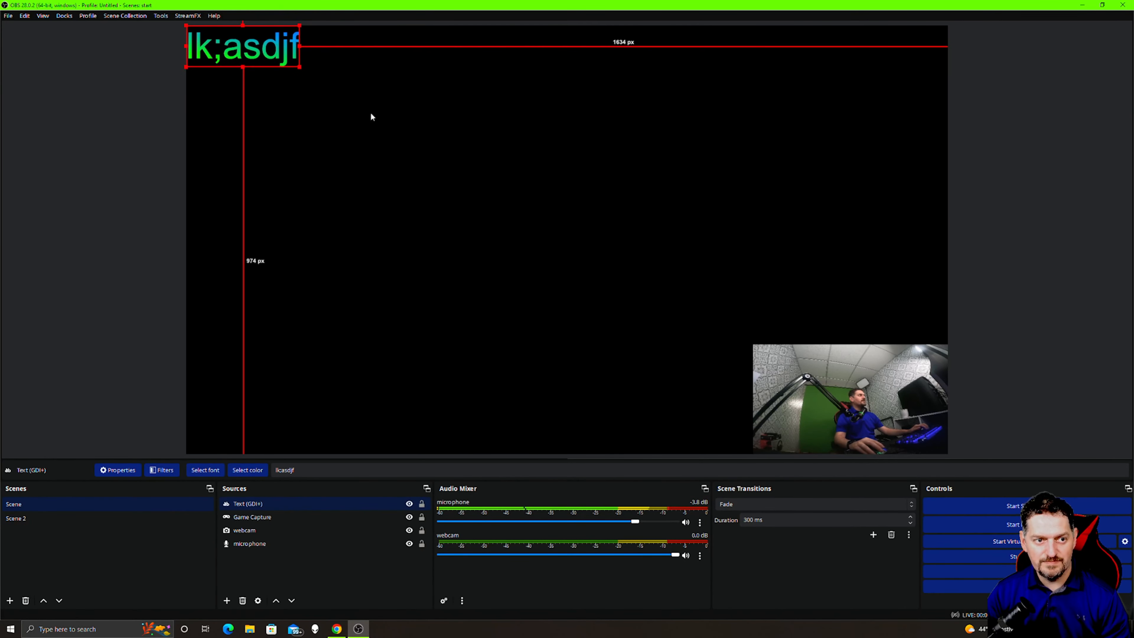
pyautogui.click(394, 122)
pyautogui.click(248, 49)
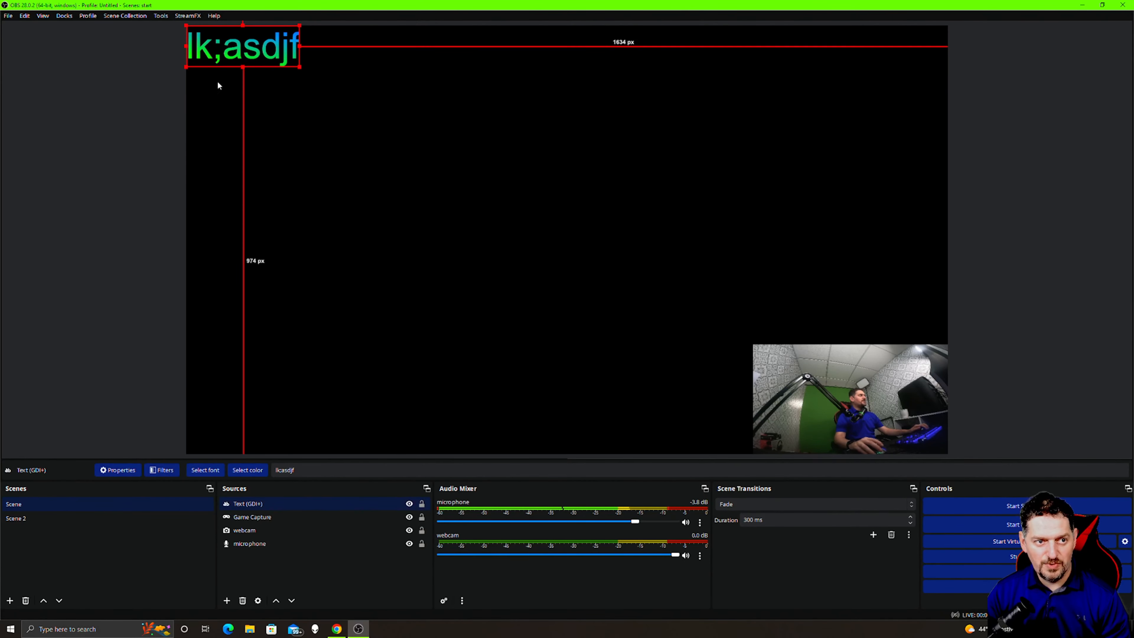
pyautogui.moveTo(300, 66); pyautogui.dragTo(285, 47)
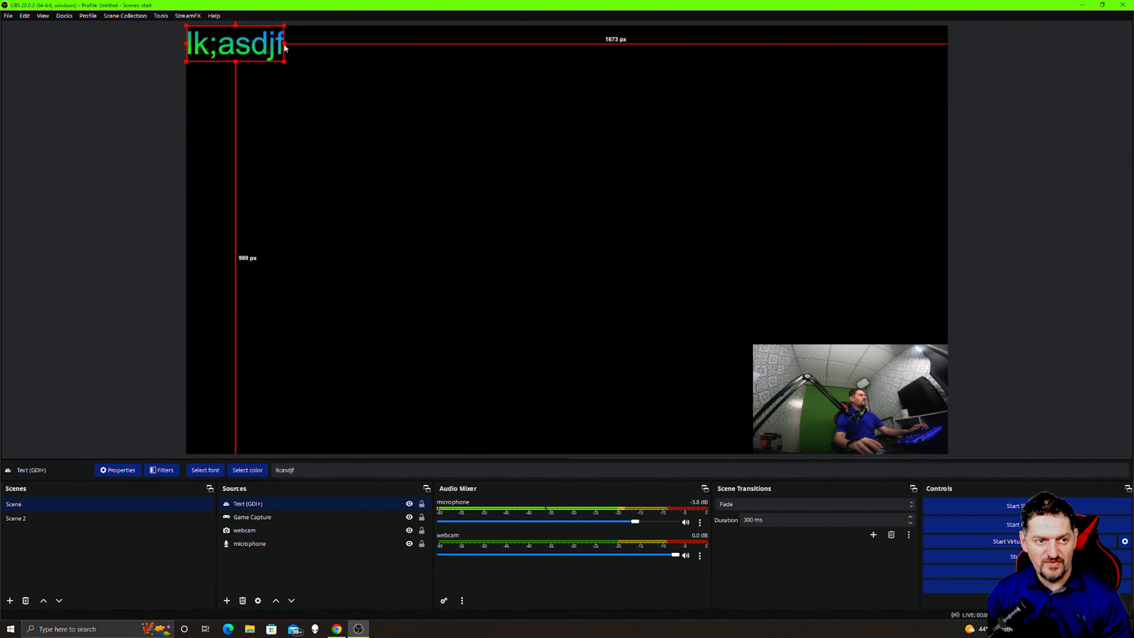
# Add a VLC Video Source to the scene and close its properties with the playlist left empty.
pyautogui.click(227, 600)
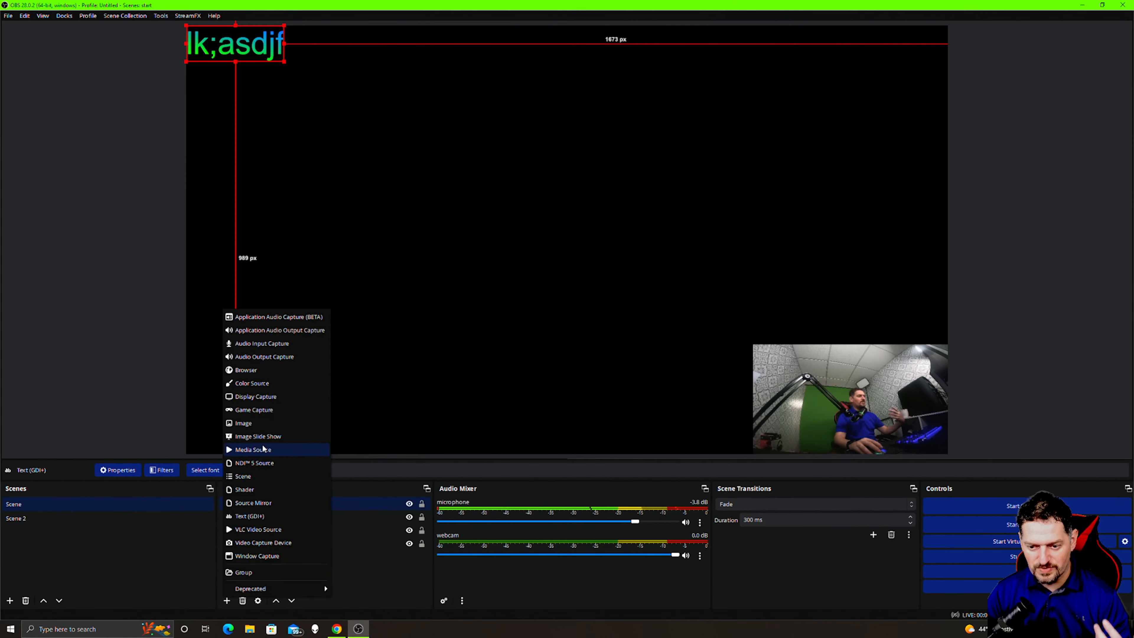
pyautogui.click(264, 529)
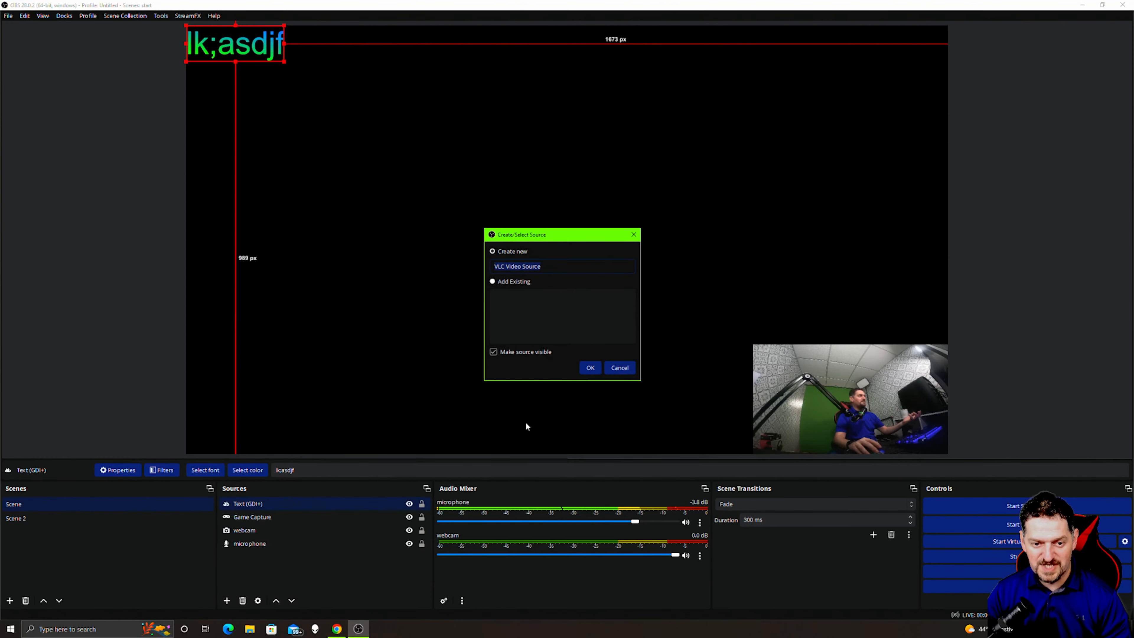
pyautogui.click(590, 366)
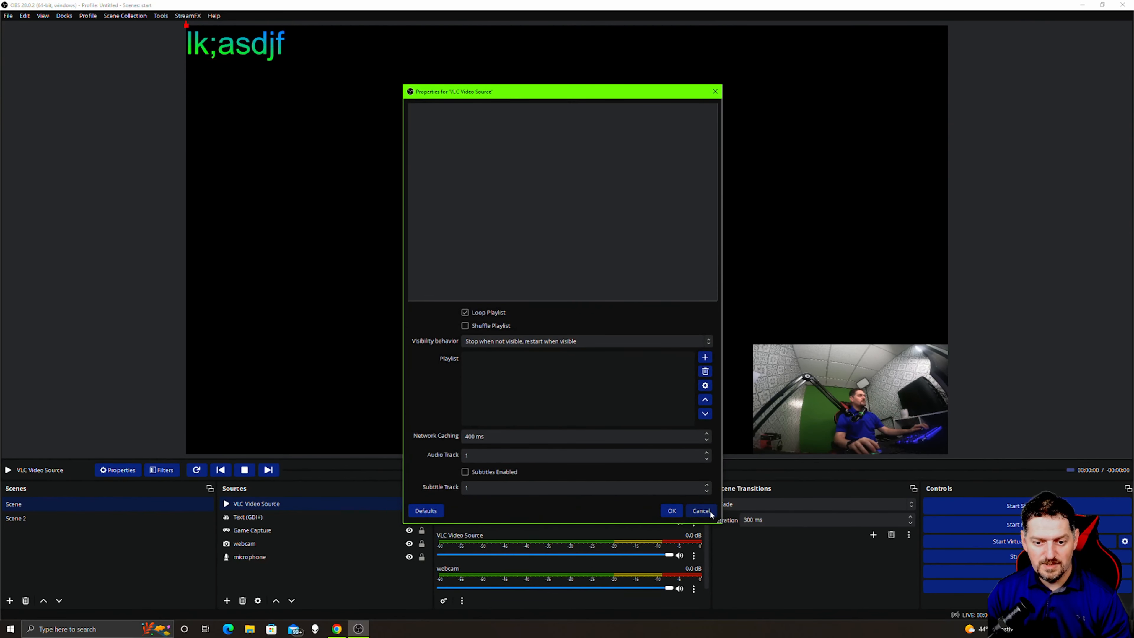
pyautogui.click(701, 510)
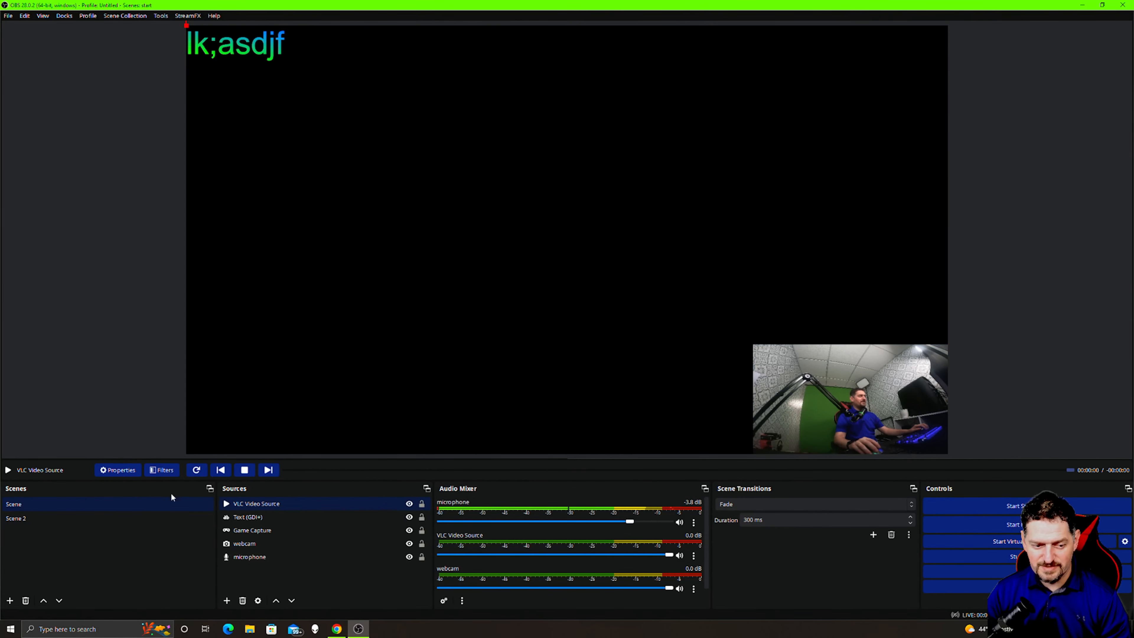
# Switch back and forth between Scene and Scene 2 to compare their contents, ending on Scene.
pyautogui.click(32, 519)
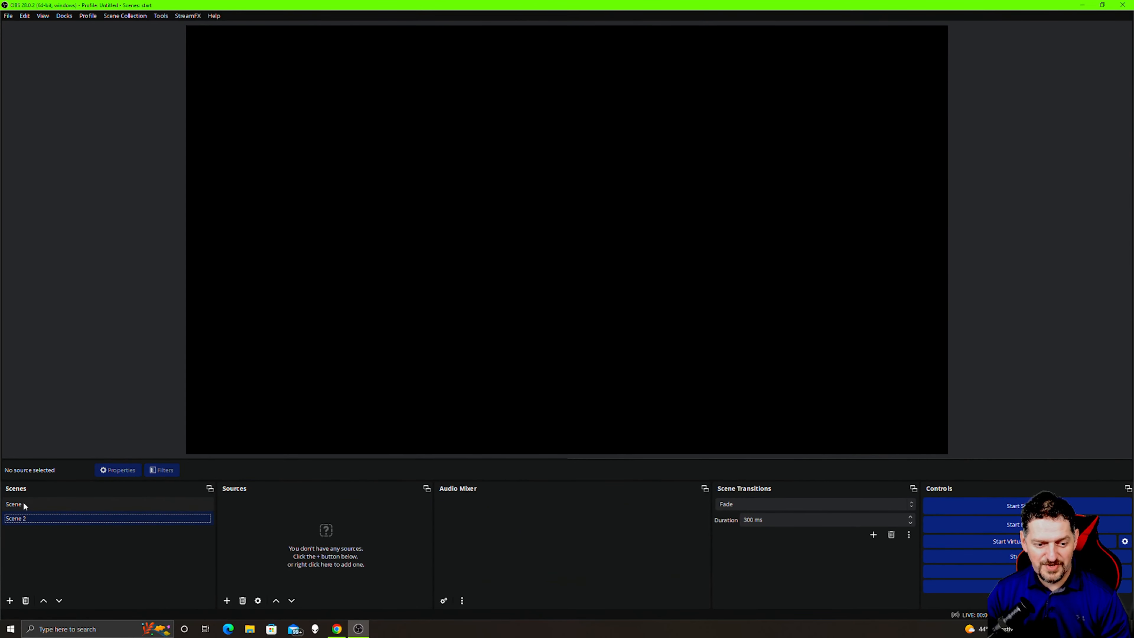
pyautogui.click(24, 505)
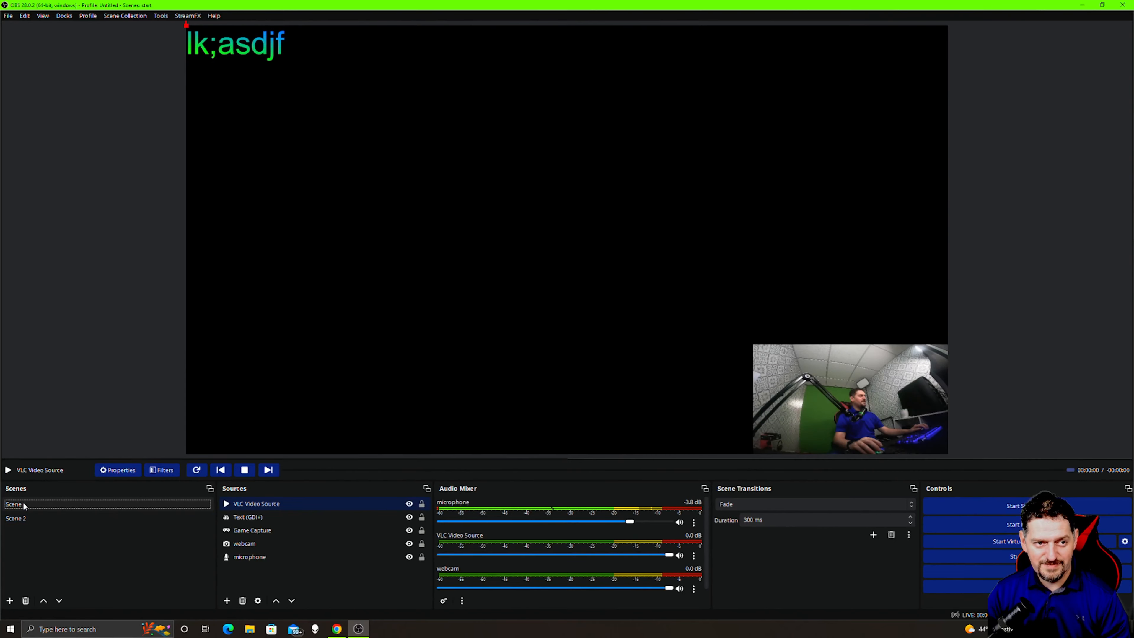
pyautogui.click(22, 520)
pyautogui.click(15, 505)
pyautogui.click(15, 519)
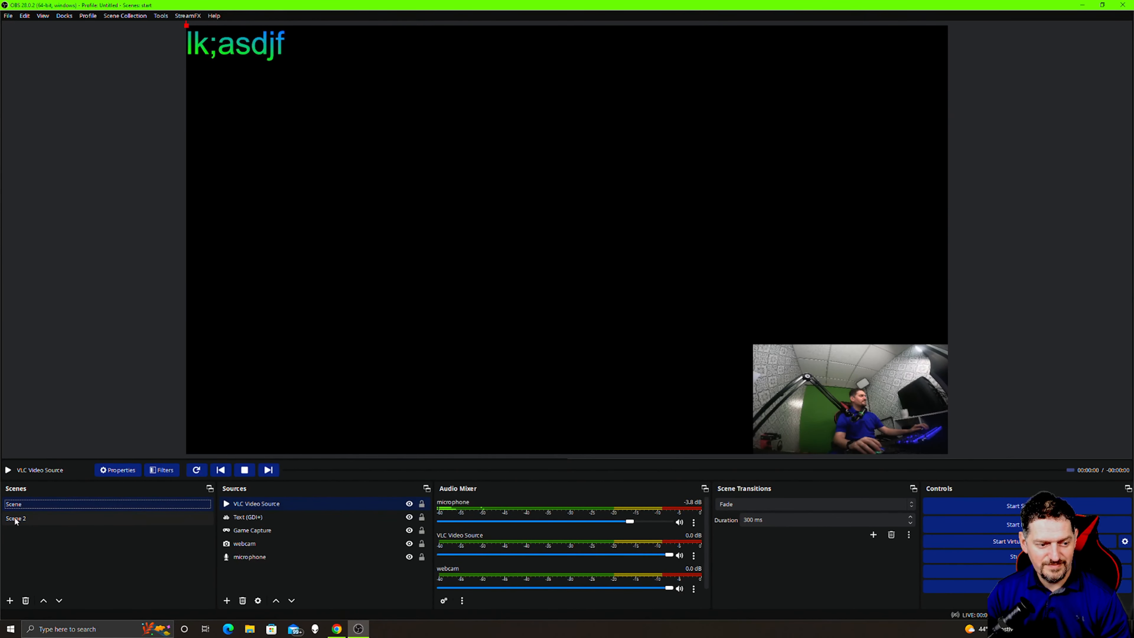
pyautogui.click(14, 504)
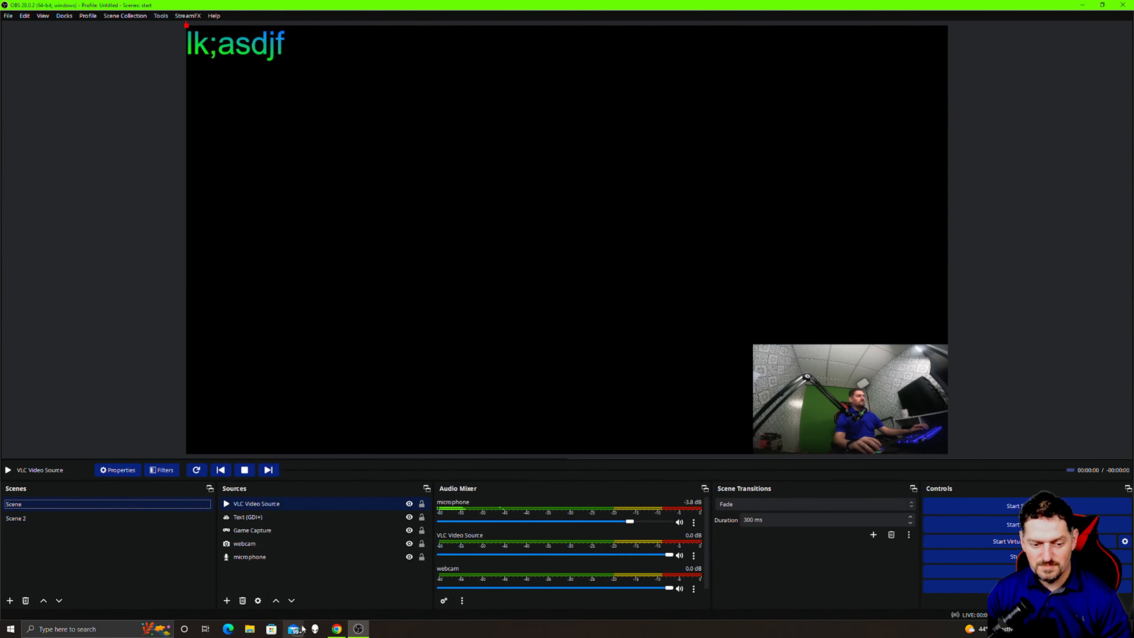
# Add a Window Capture source to Scene that captures the Chrome window "Welcome | OBS".
pyautogui.click(232, 604)
pyautogui.click(286, 583)
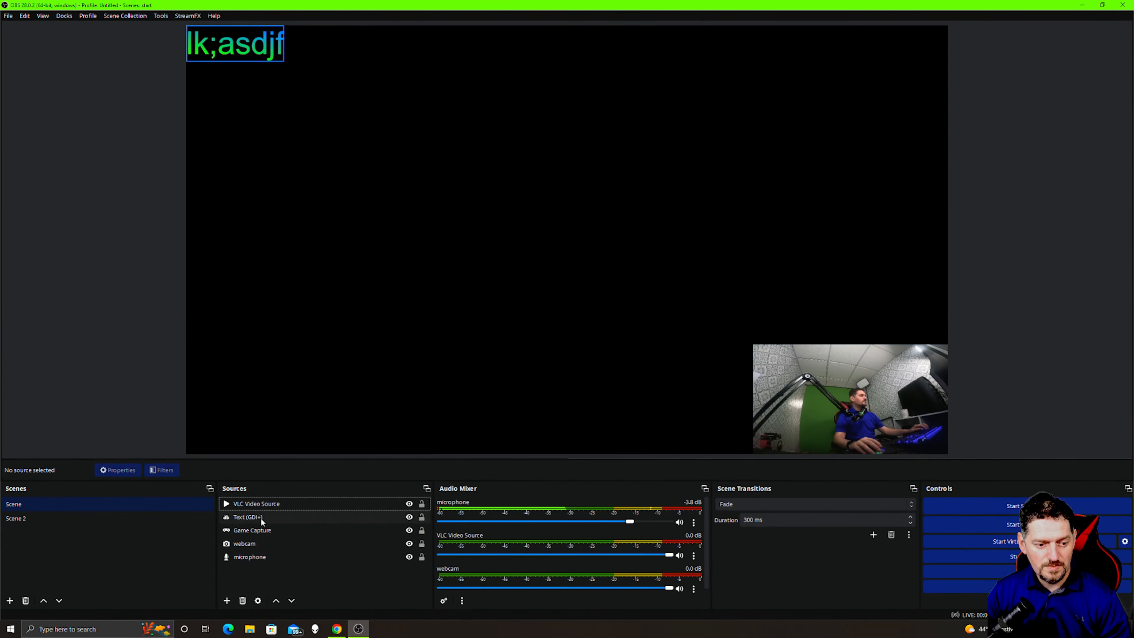
pyautogui.click(227, 601)
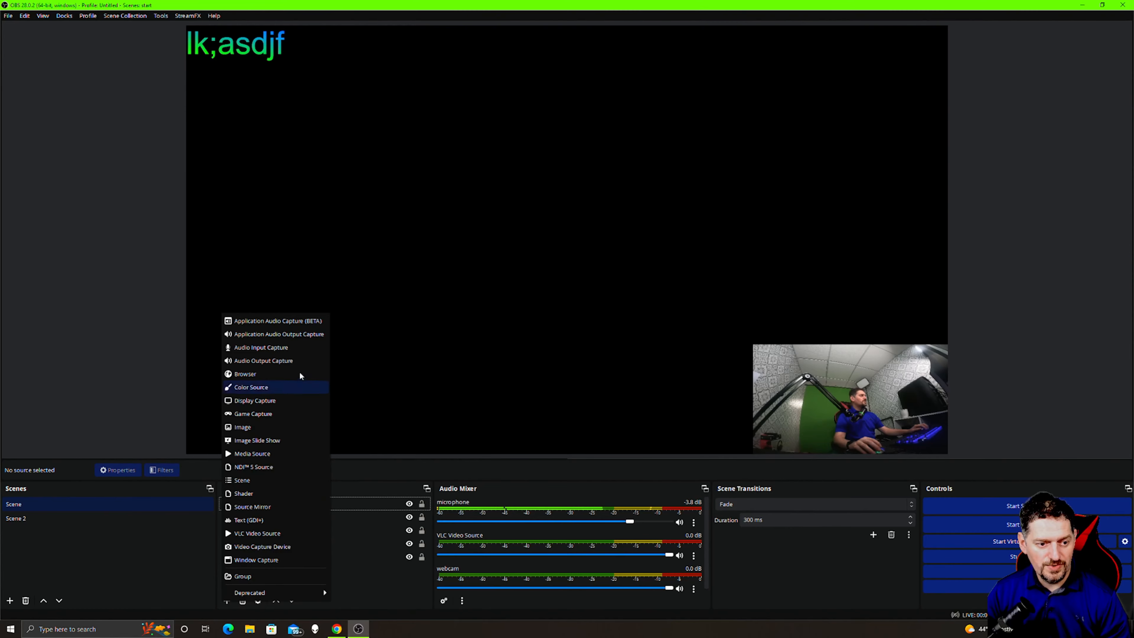
pyautogui.click(255, 559)
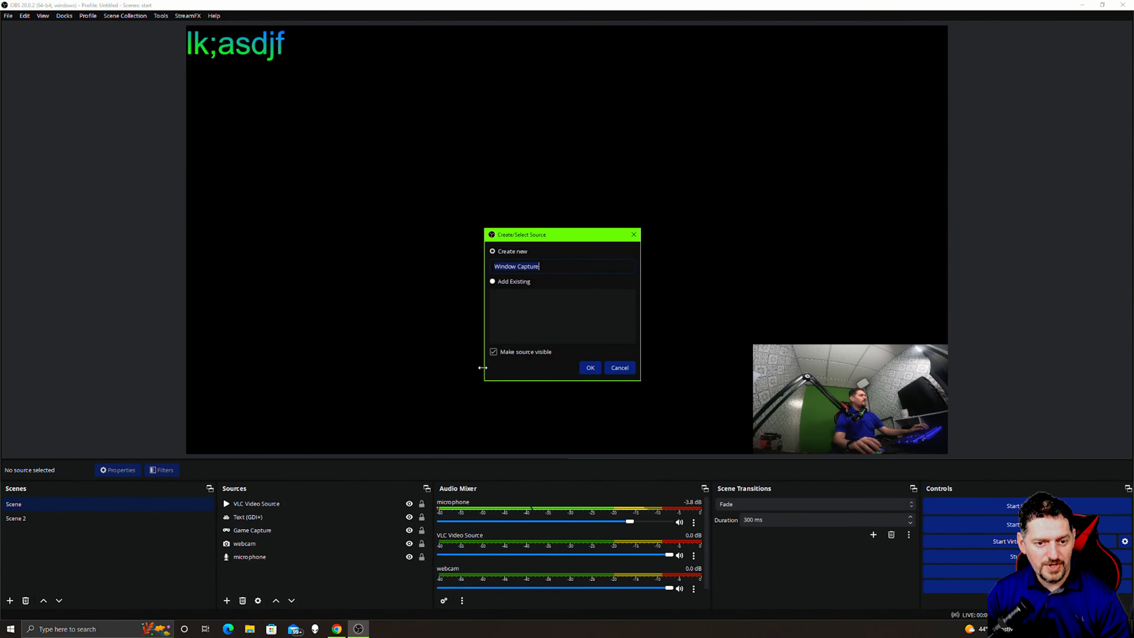
pyautogui.click(591, 369)
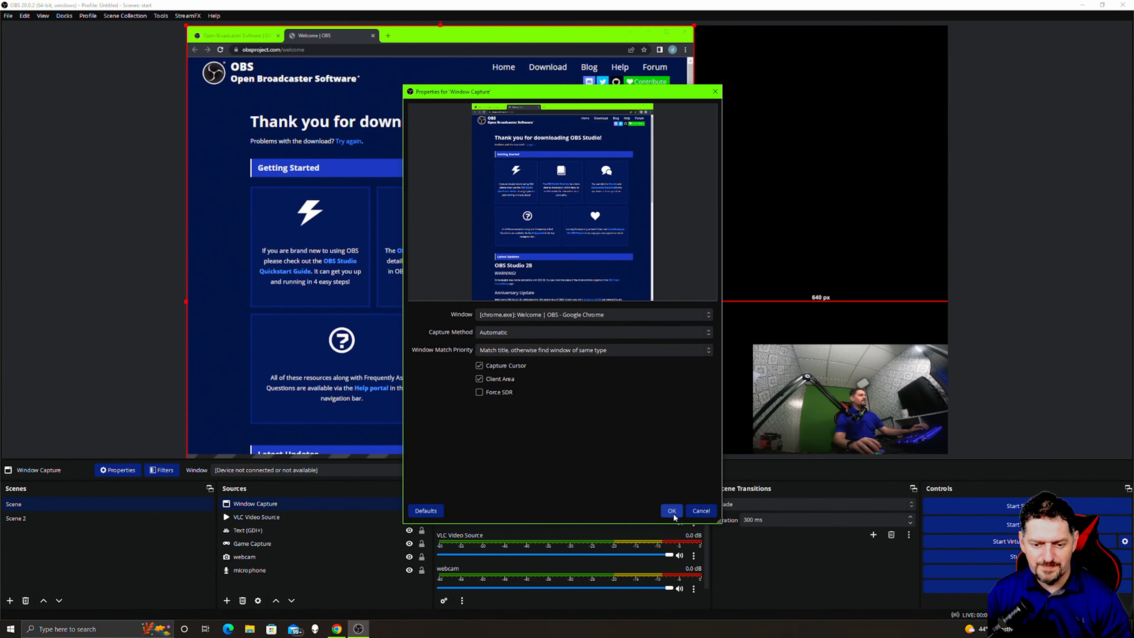
pyautogui.click(674, 515)
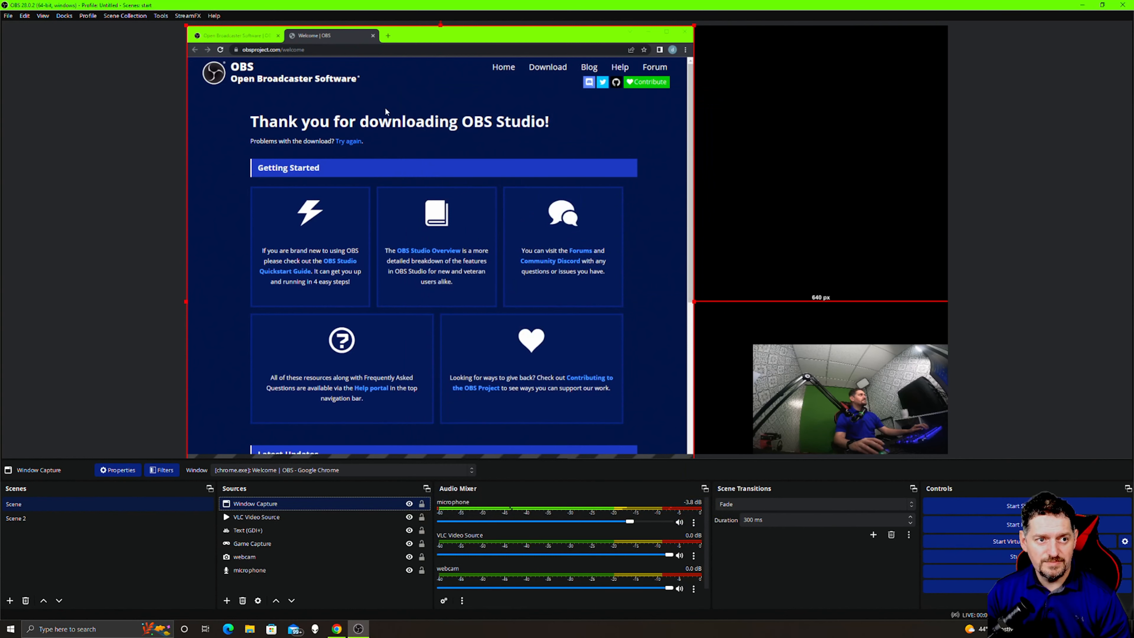
# Enlarge the Window Capture to nearly fill the canvas and move it below all other sources in the stacking order.
pyautogui.click(336, 628)
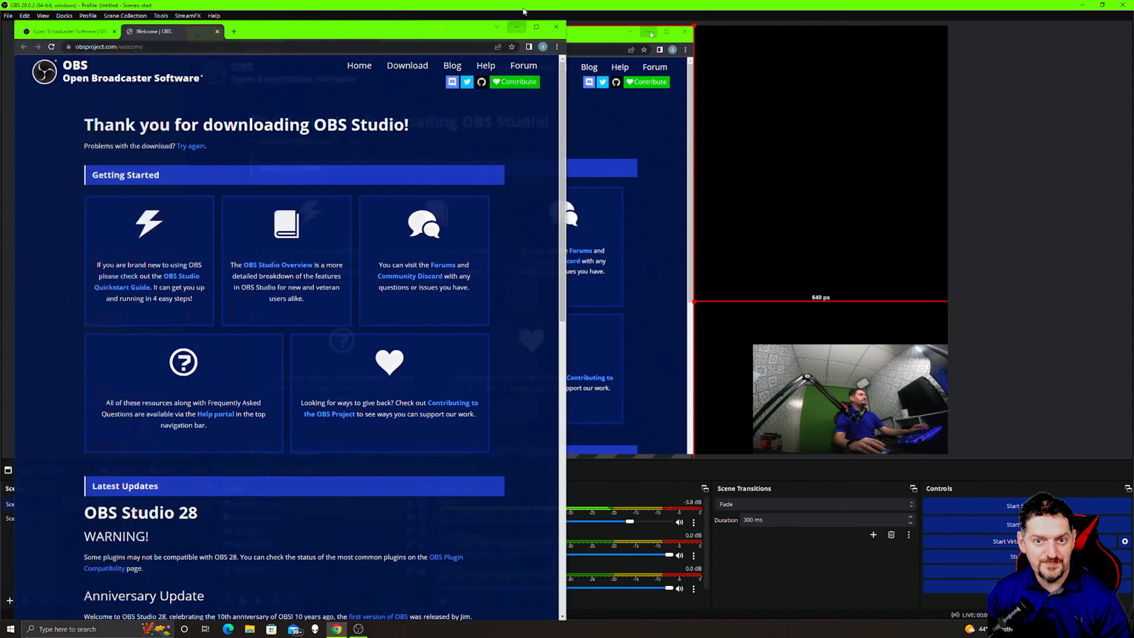
pyautogui.click(519, 7)
pyautogui.moveTo(694, 25); pyautogui.dragTo(939, 68)
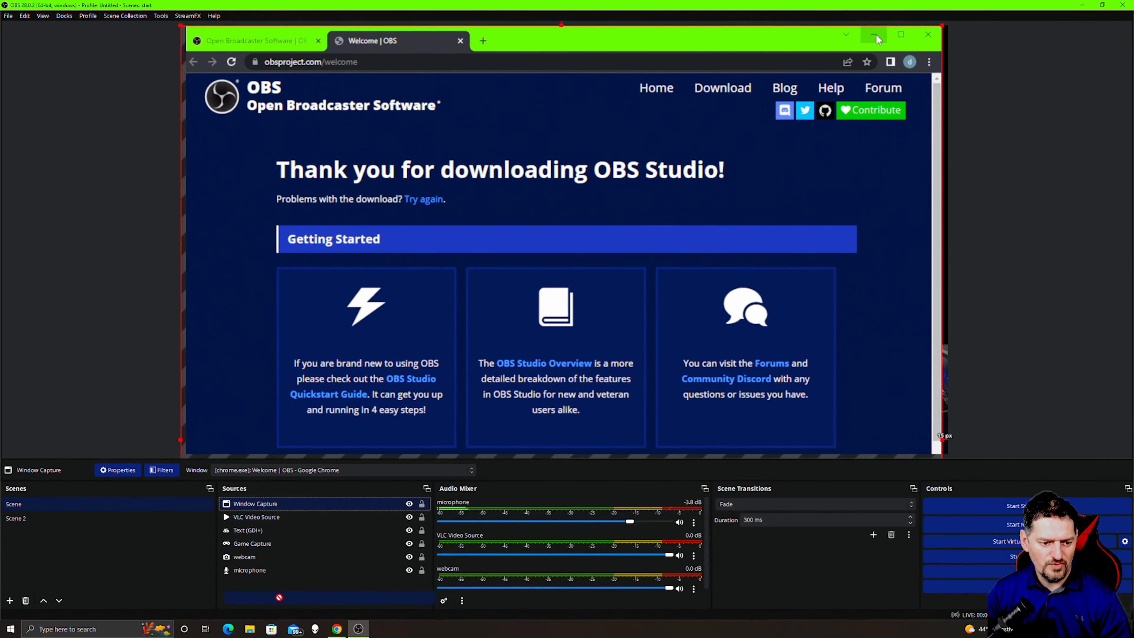
pyautogui.moveTo(278, 596); pyautogui.dragTo(271, 581)
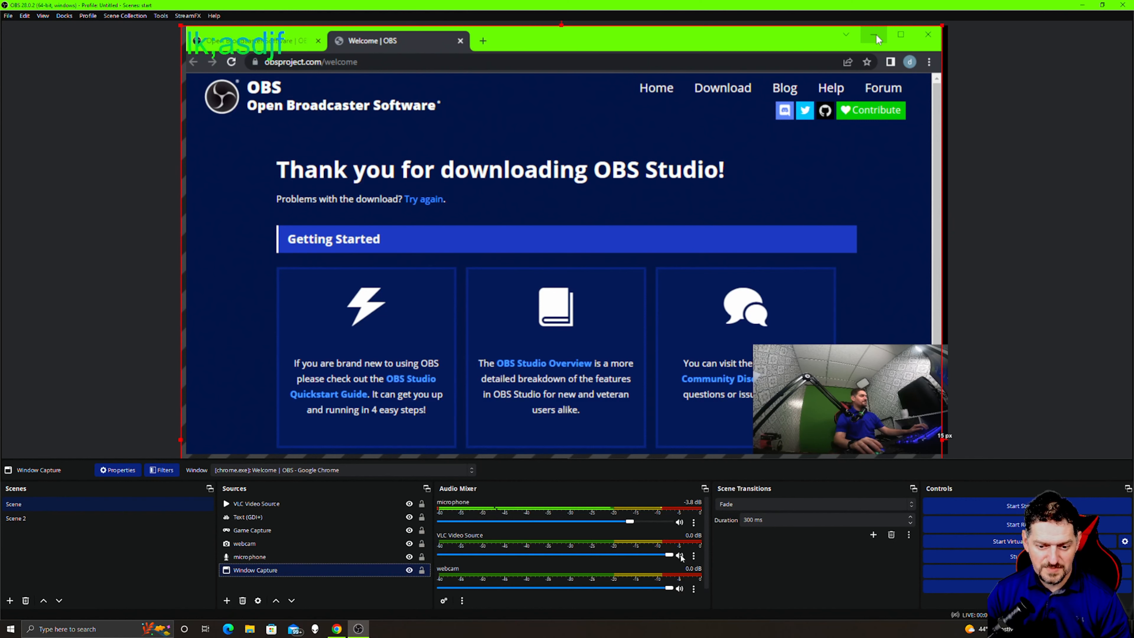
# Mute the VLC Video Source and webcam audio and lower both volumes to -inf dB.
pyautogui.scroll(-1, 680, 554)
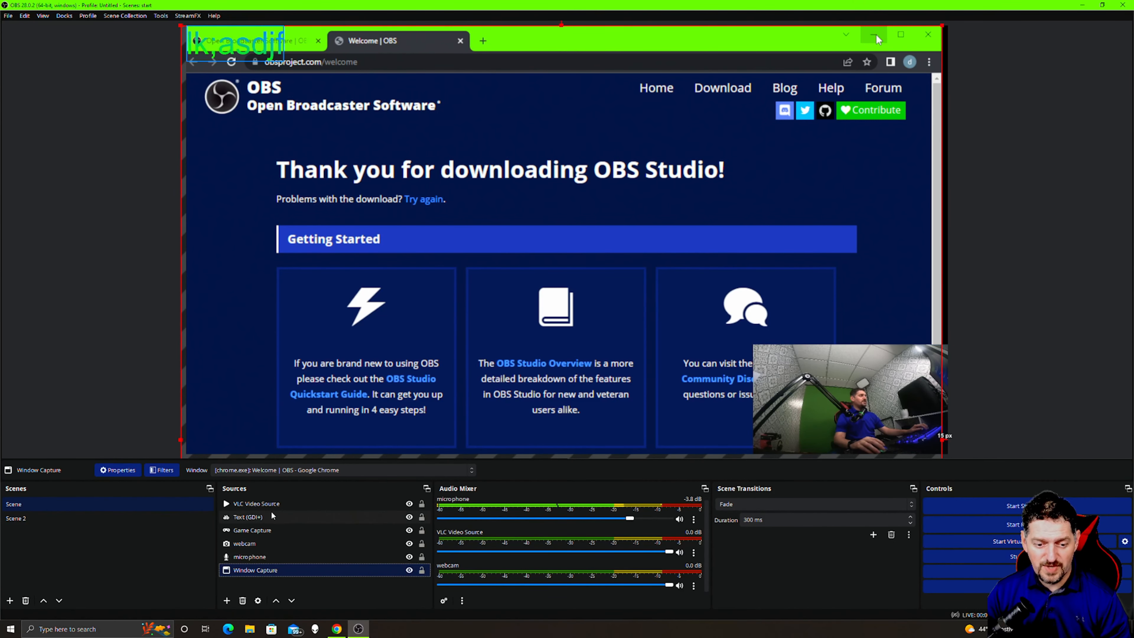
pyautogui.click(678, 552)
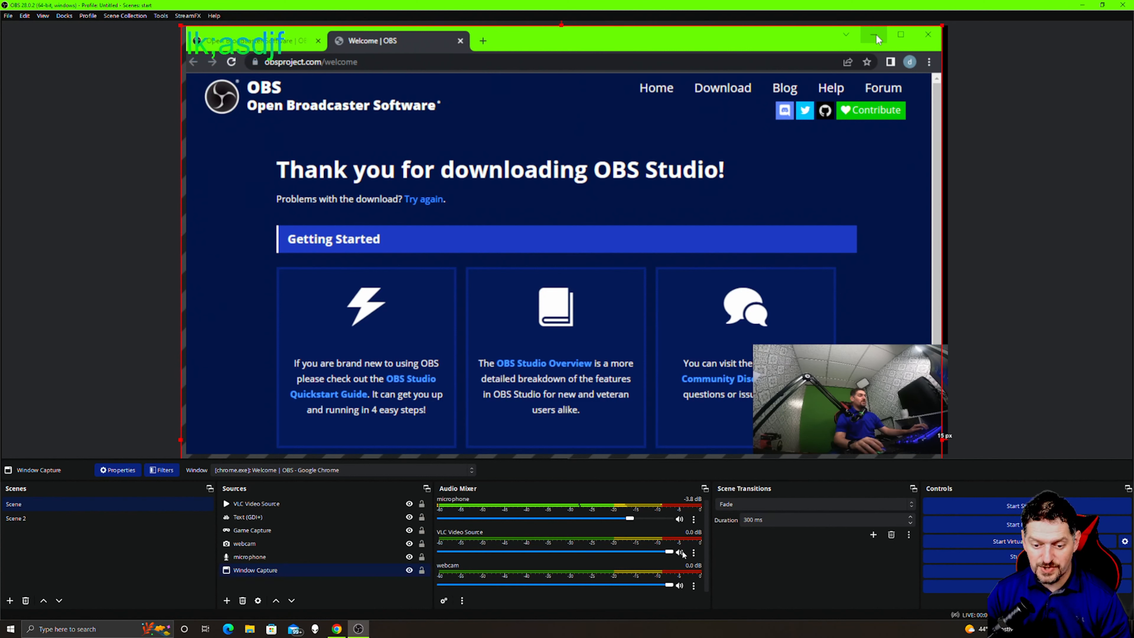
pyautogui.click(678, 585)
pyautogui.moveTo(669, 552); pyautogui.dragTo(418, 543)
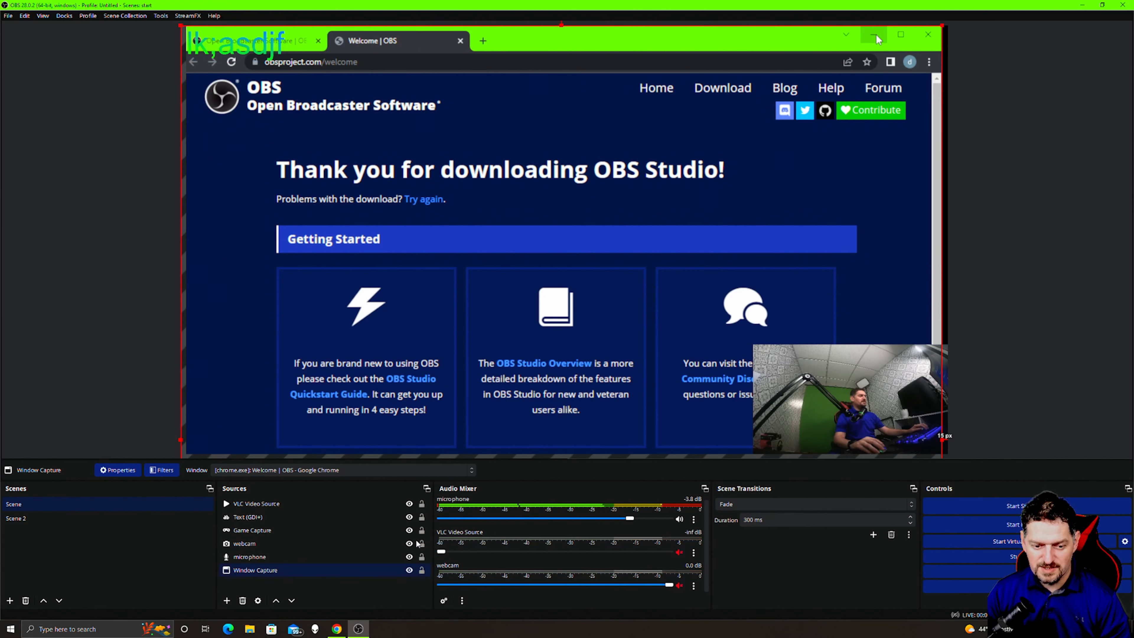
pyautogui.moveTo(668, 586); pyautogui.dragTo(398, 579)
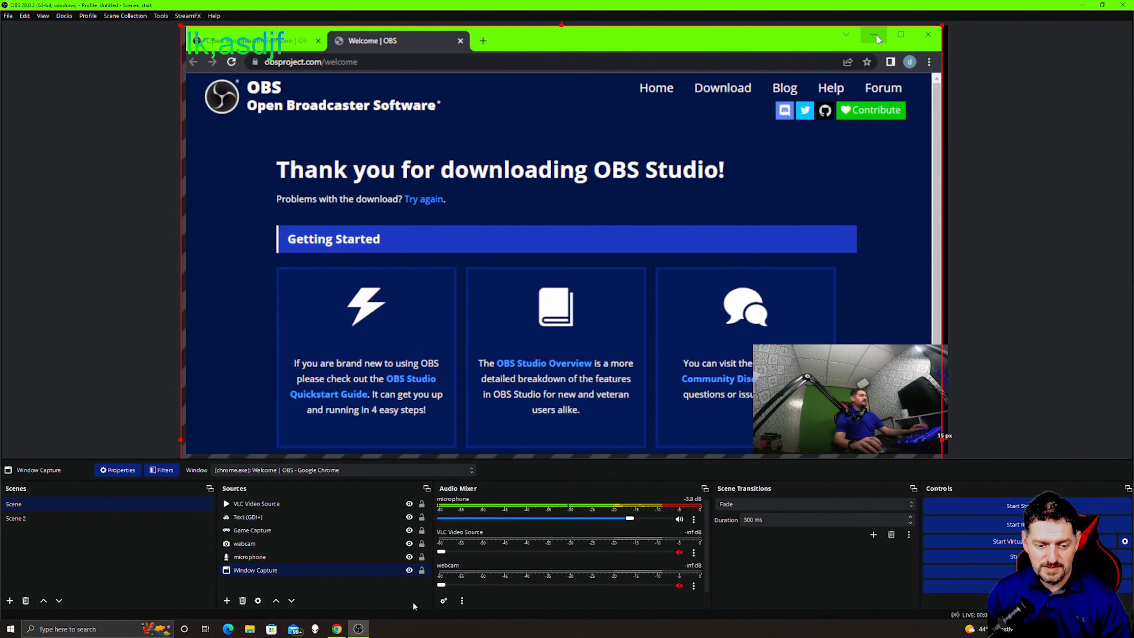
# Add an Audio Output Capture source with Speakers (Realtek(R) Audio) as its device.
pyautogui.click(226, 601)
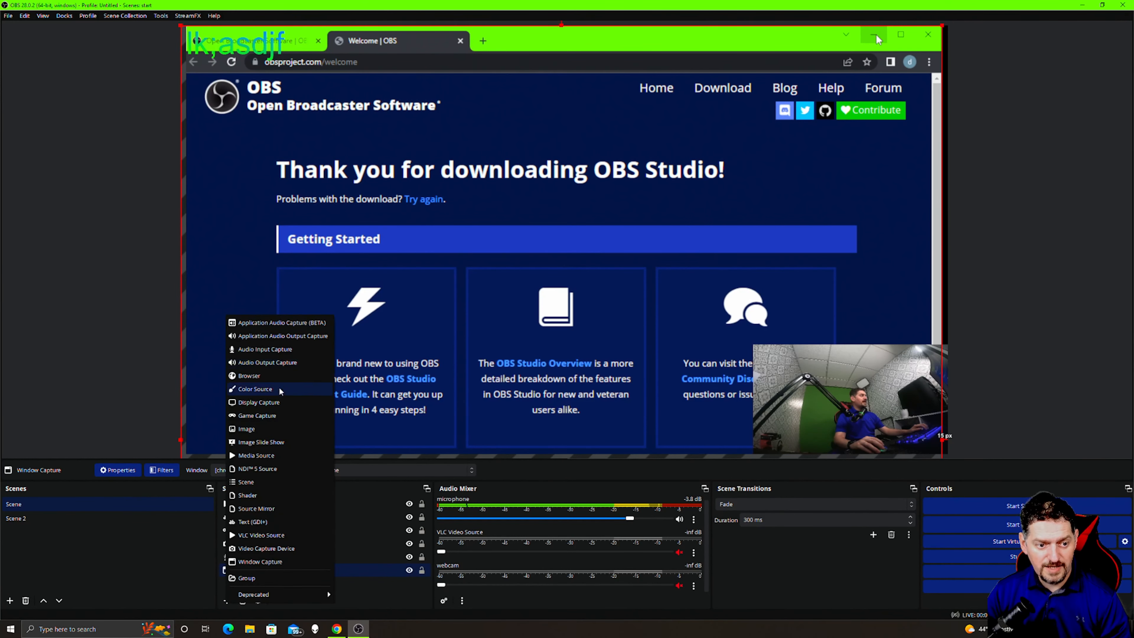
pyautogui.click(284, 363)
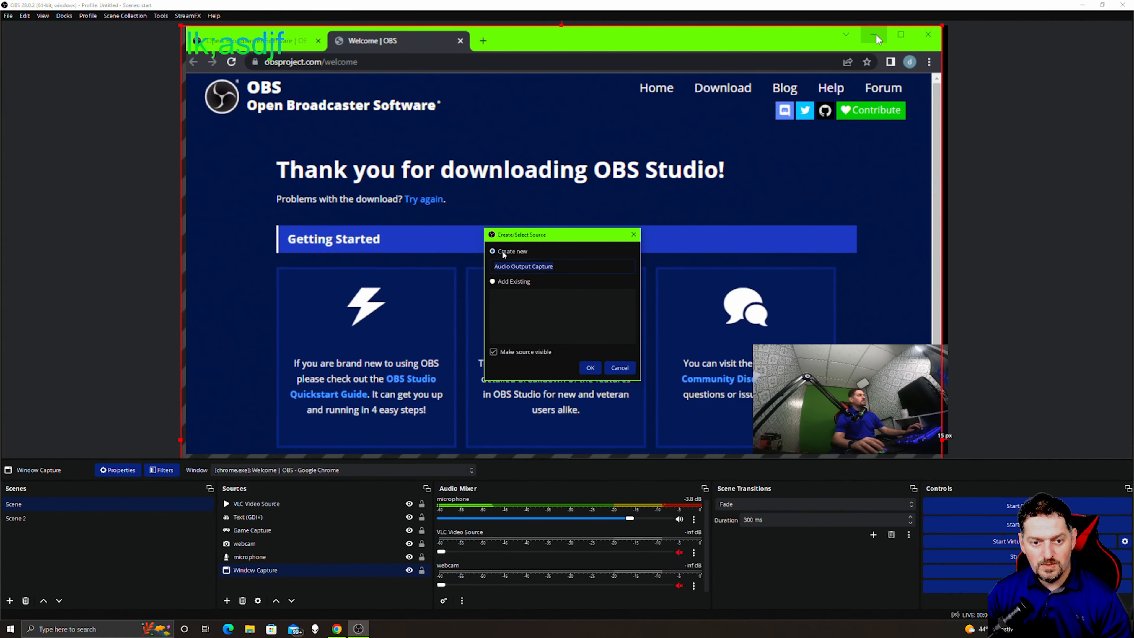
pyautogui.click(590, 367)
pyautogui.click(548, 117)
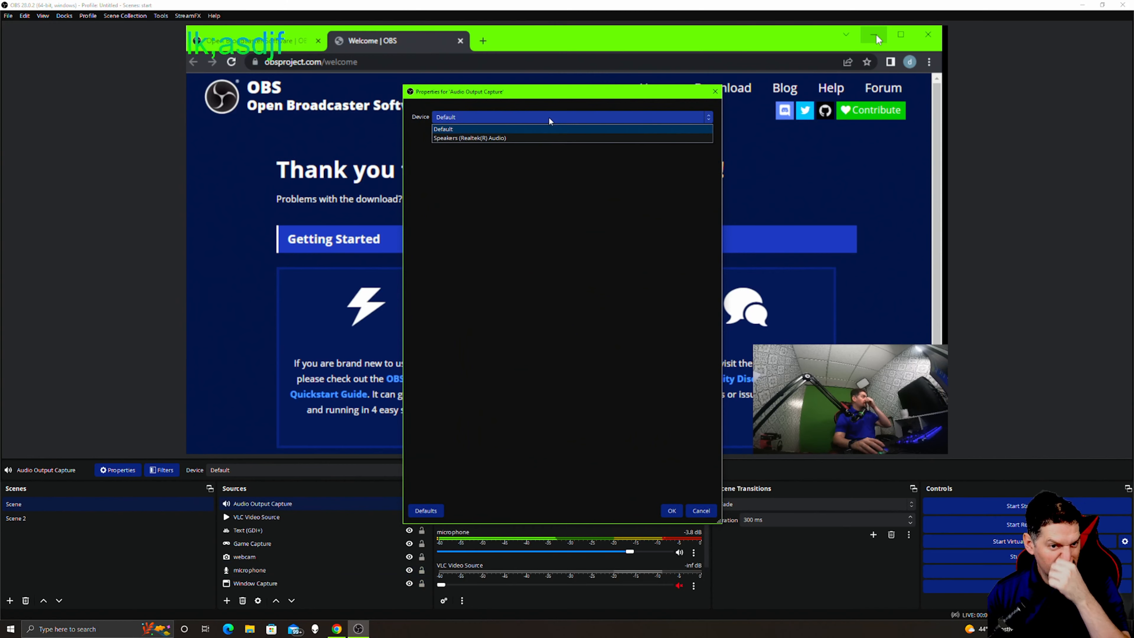
pyautogui.click(486, 135)
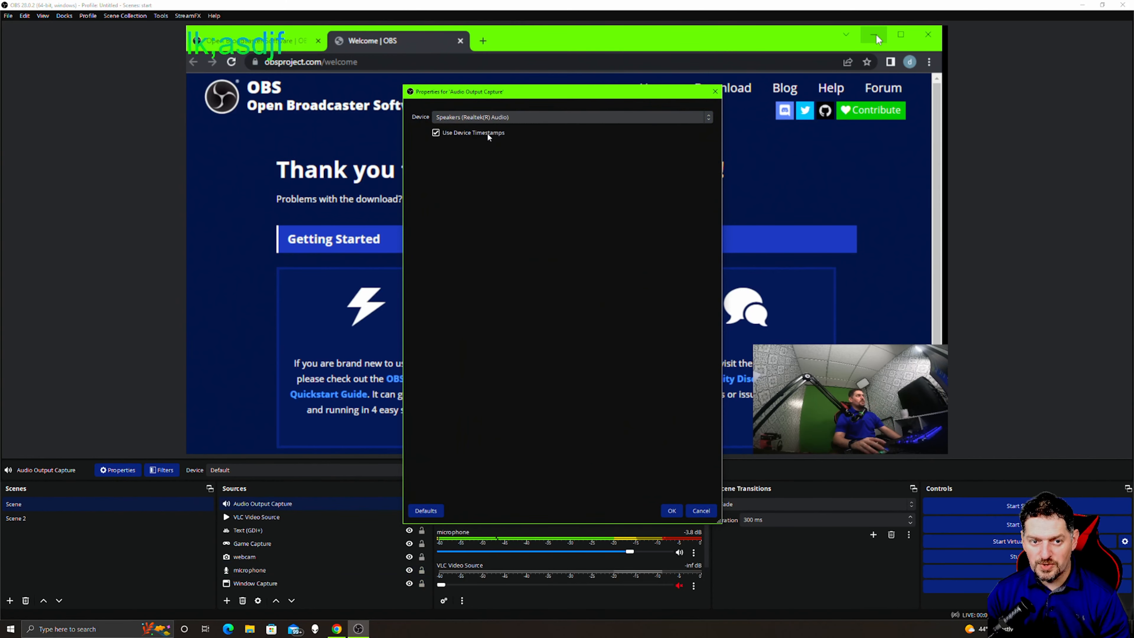
pyautogui.click(672, 510)
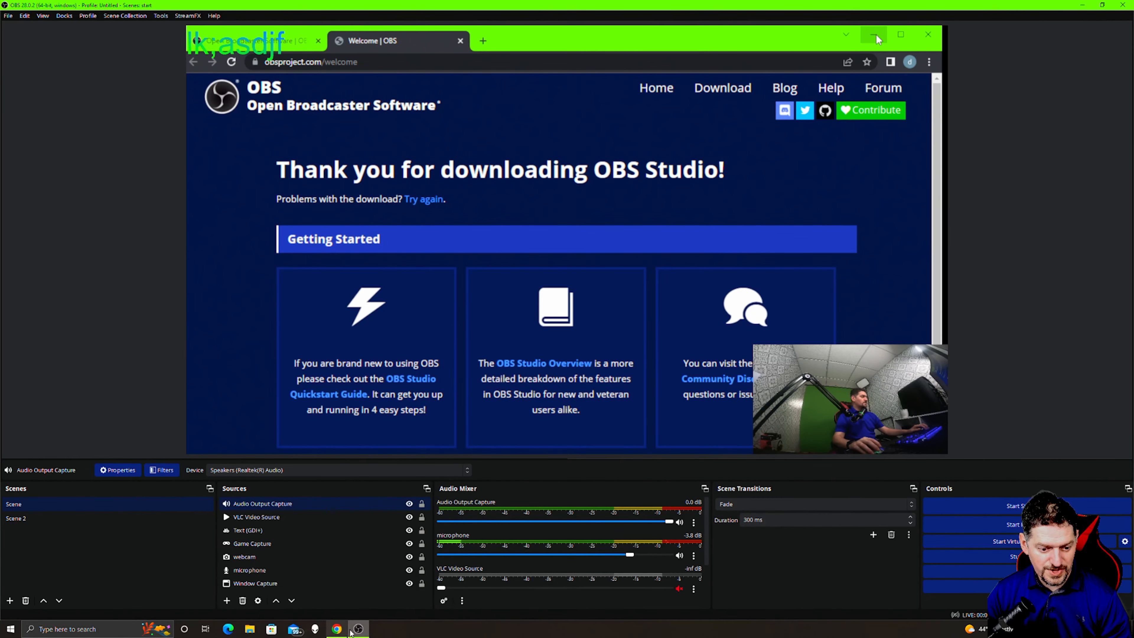
# Switch to Chrome, open streambeats.com and play the Indy Pop music.
pyautogui.click(337, 629)
pyautogui.click(210, 26)
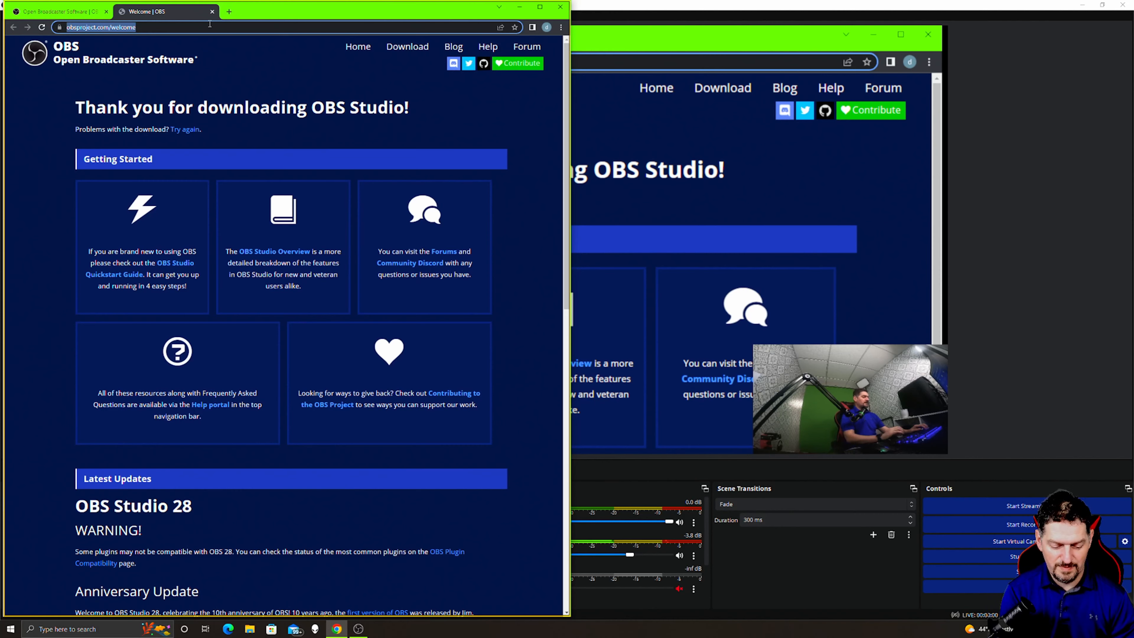
pyautogui.write('stream')
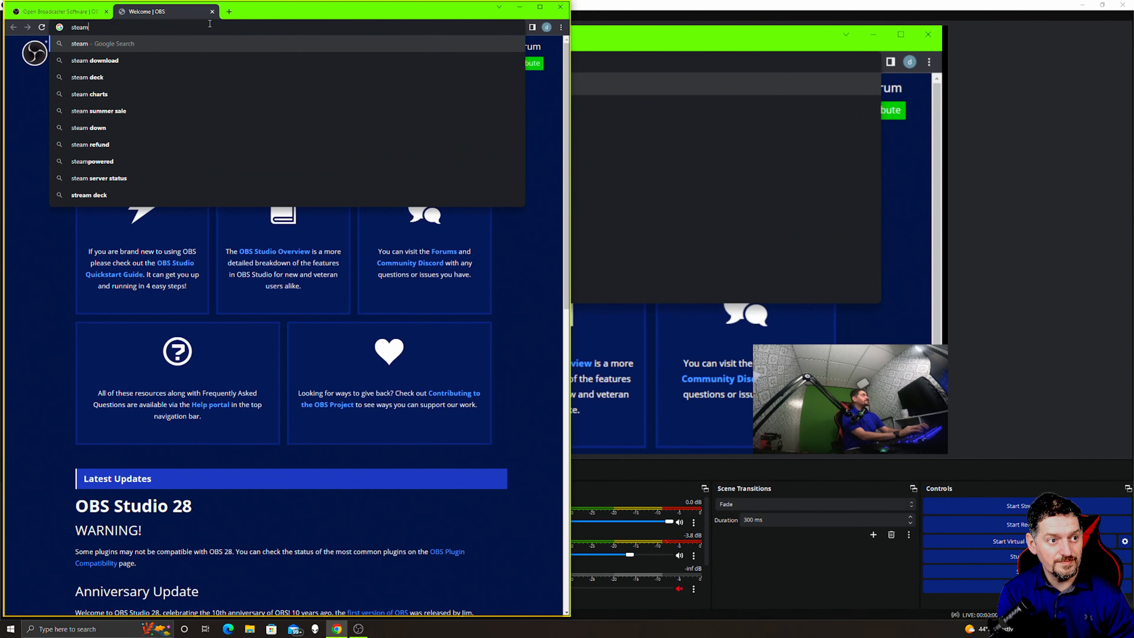
pyautogui.click(182, 316)
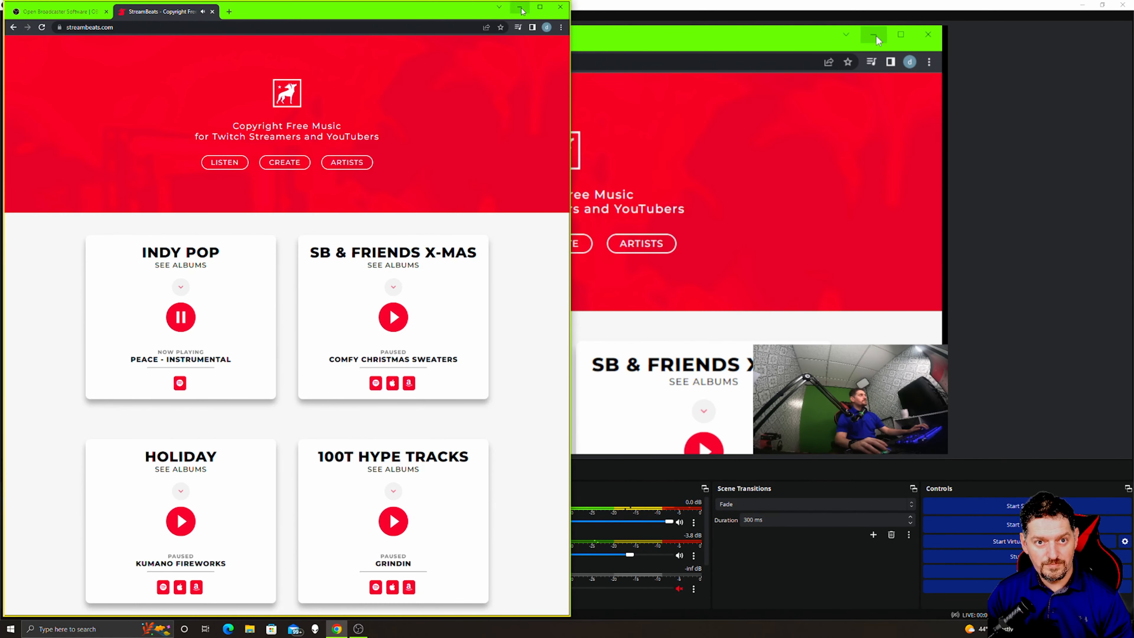
# Return to OBS and lower the Audio Output Capture volume to about -45.3 dB.
pyautogui.click(519, 8)
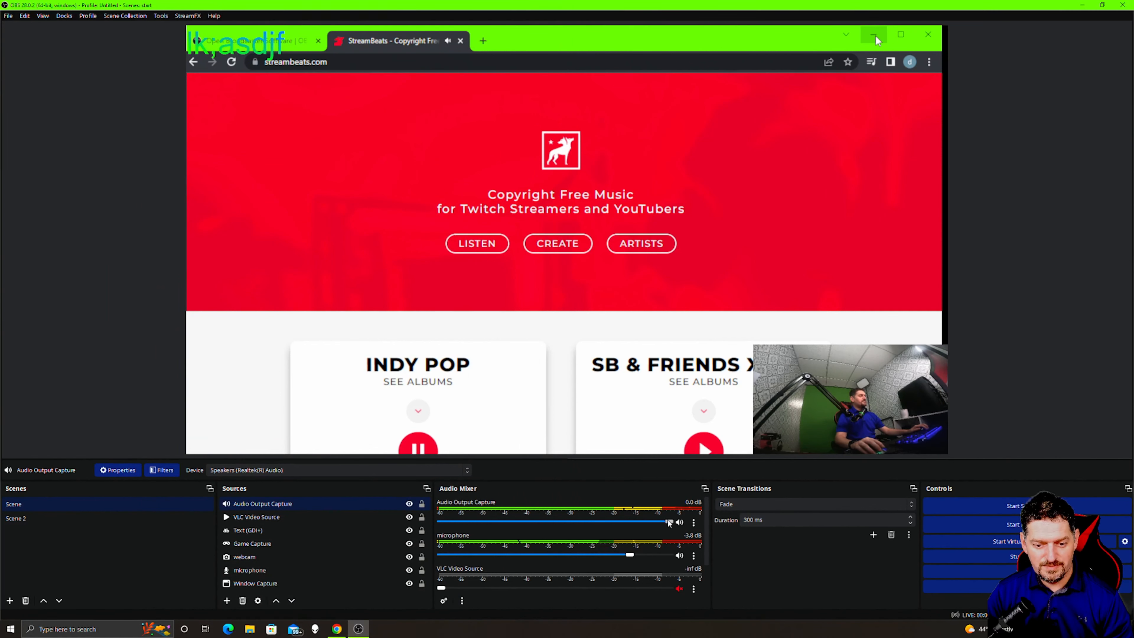
pyautogui.moveTo(668, 521); pyautogui.dragTo(621, 527)
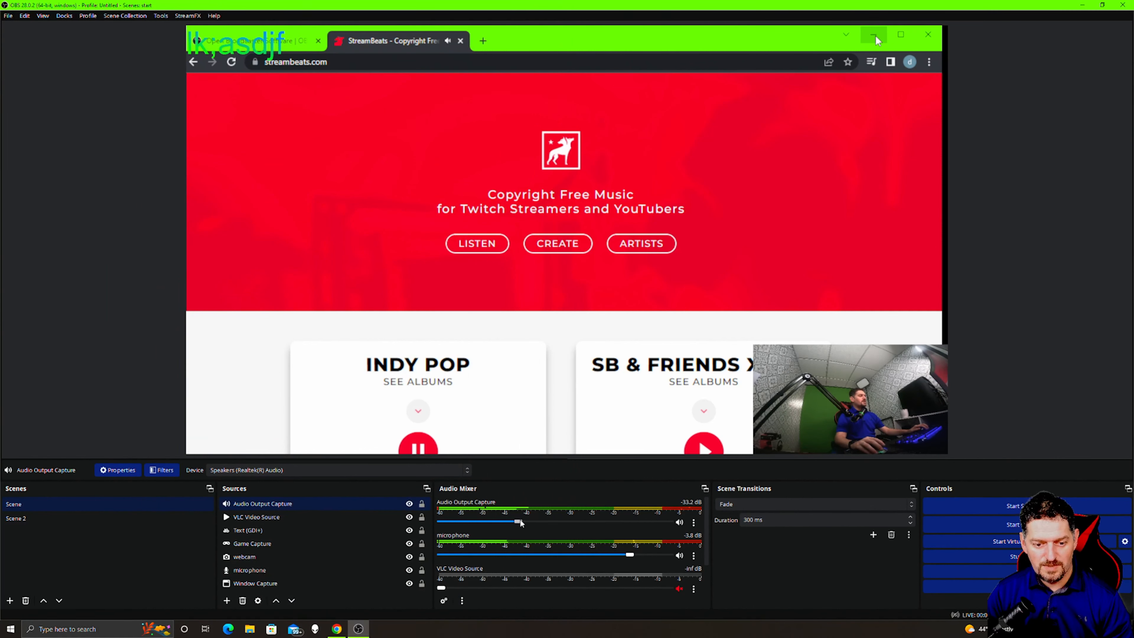
pyautogui.moveTo(520, 519); pyautogui.dragTo(496, 522)
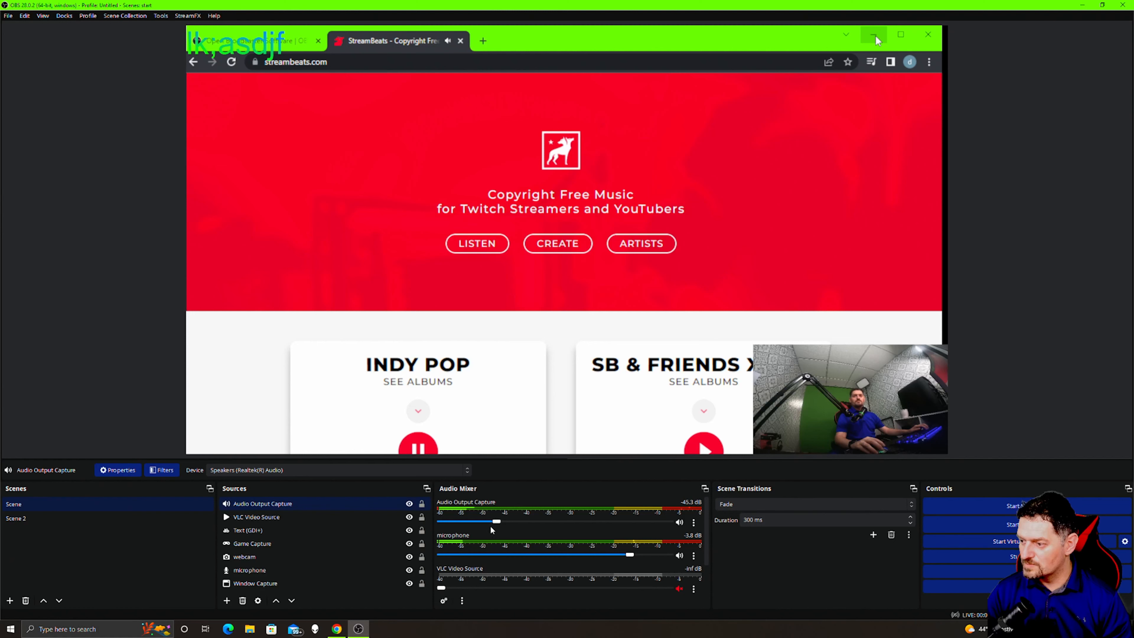